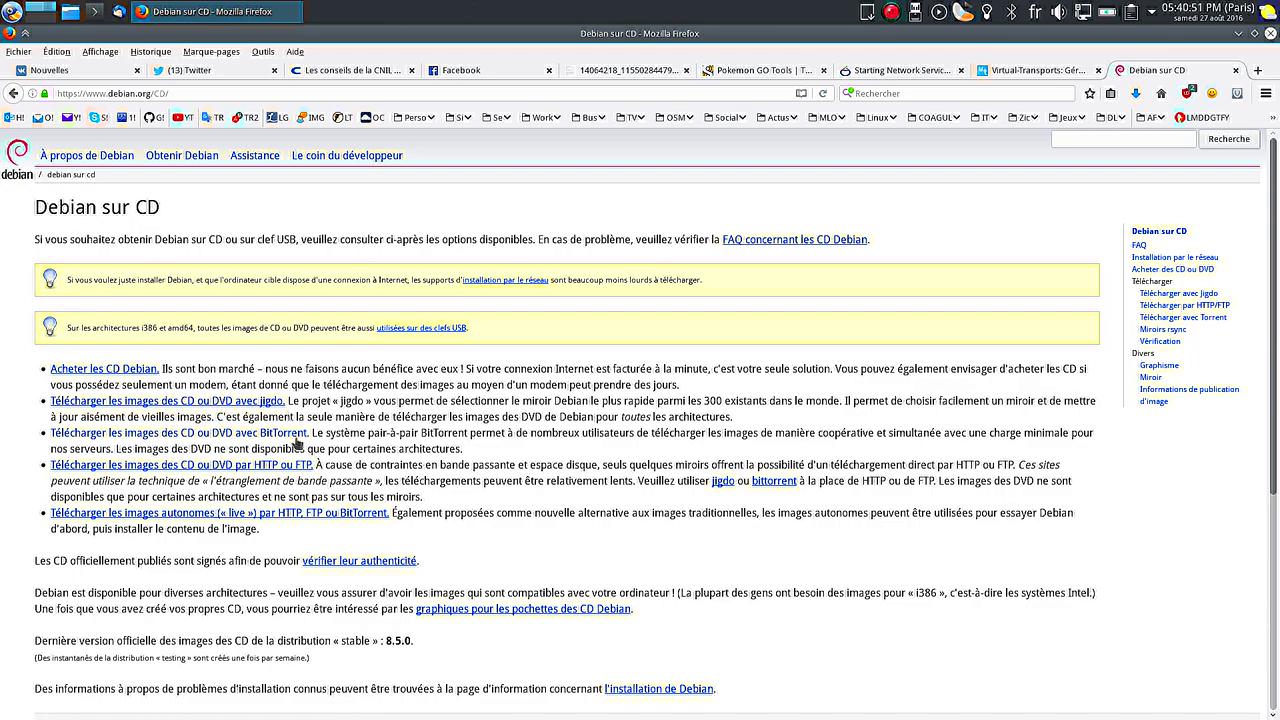
Open the BitTorrent download page for Debian CD/DVD images and go to the amd64 DVD torrents of the stable release.
click(289, 468)
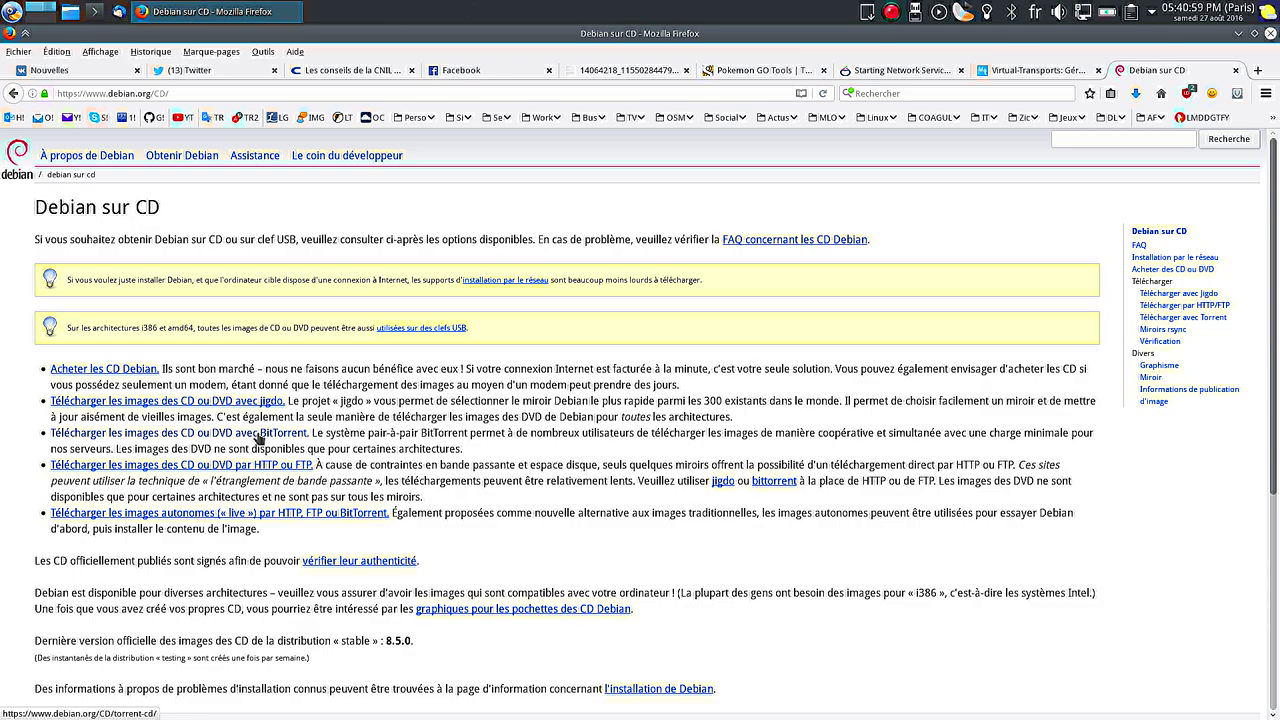
click(258, 437)
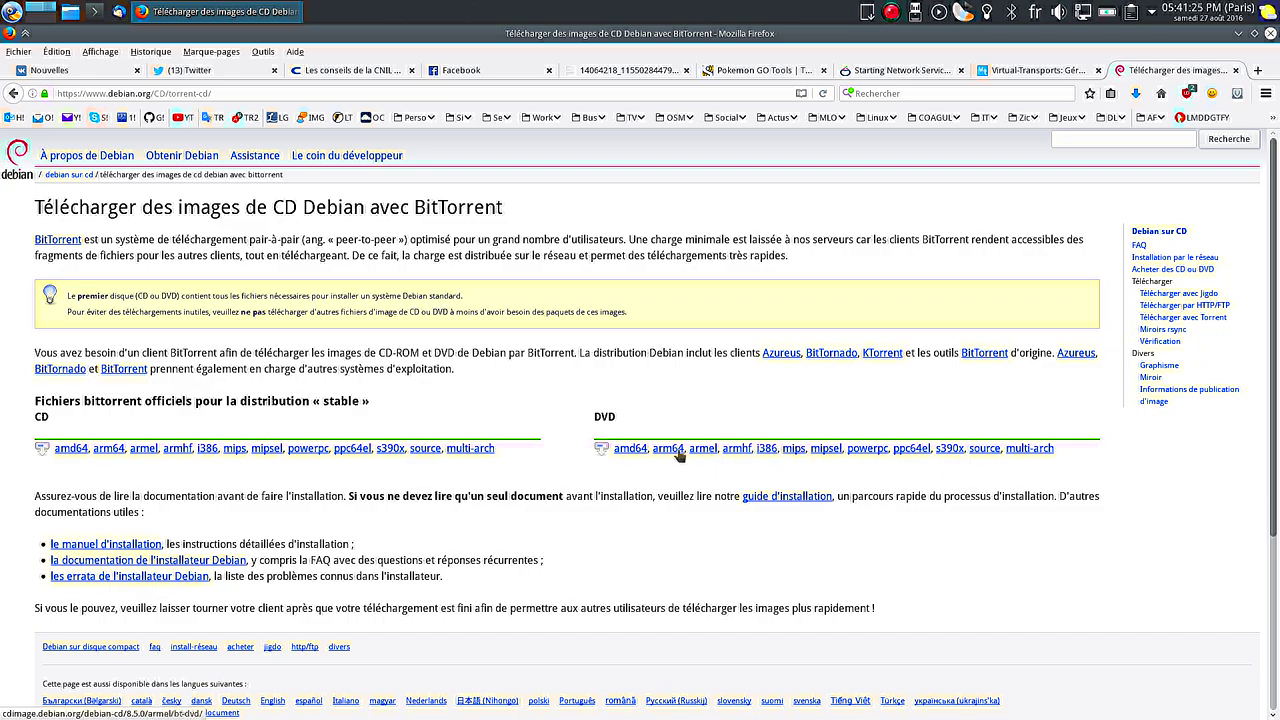
click(630, 448)
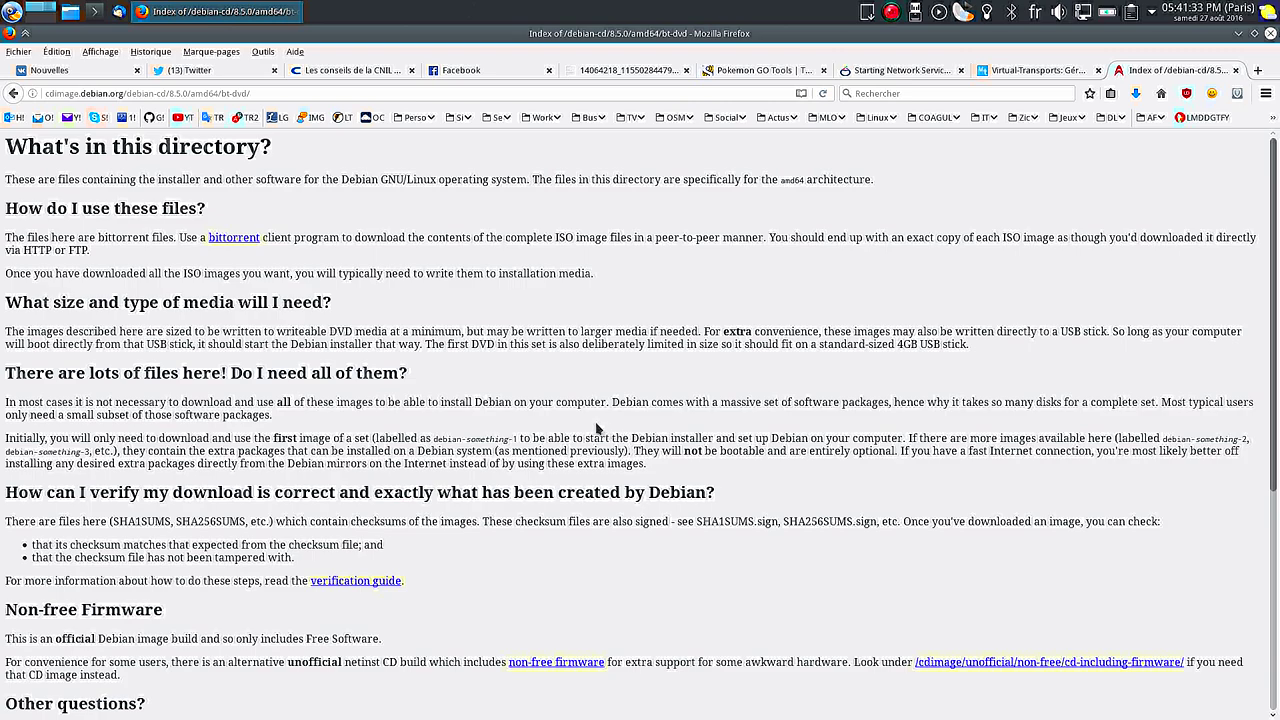
Open debian-8.5.0-amd64-DVD-1.iso.torrent with KTorrent and select its entry in KTorrent's torrent list.
scroll(594, 425, down, 6)
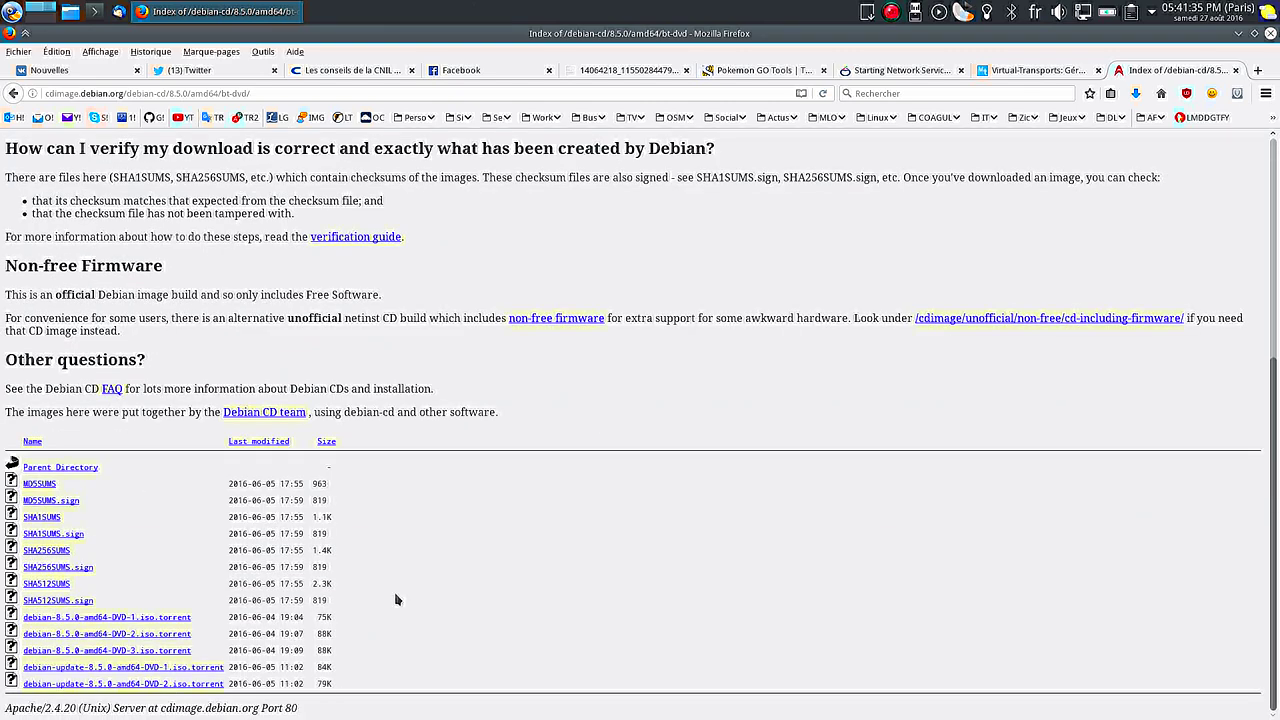
click(127, 618)
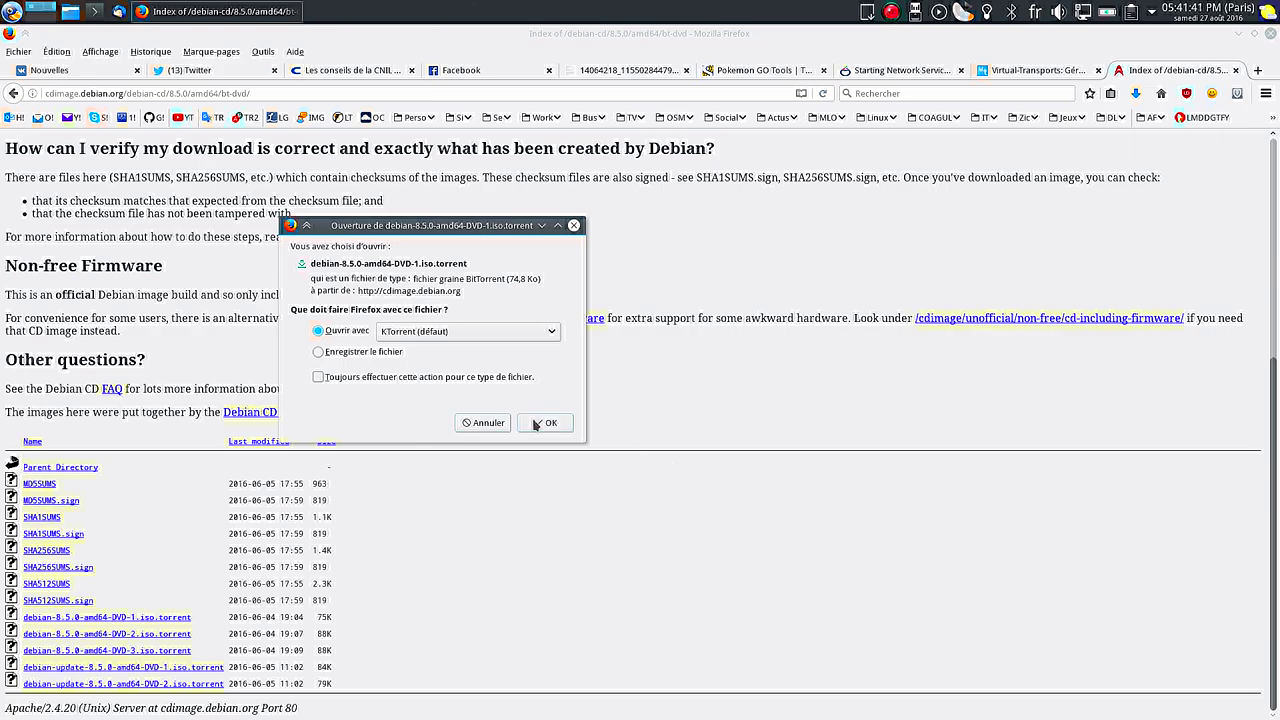
click(540, 426)
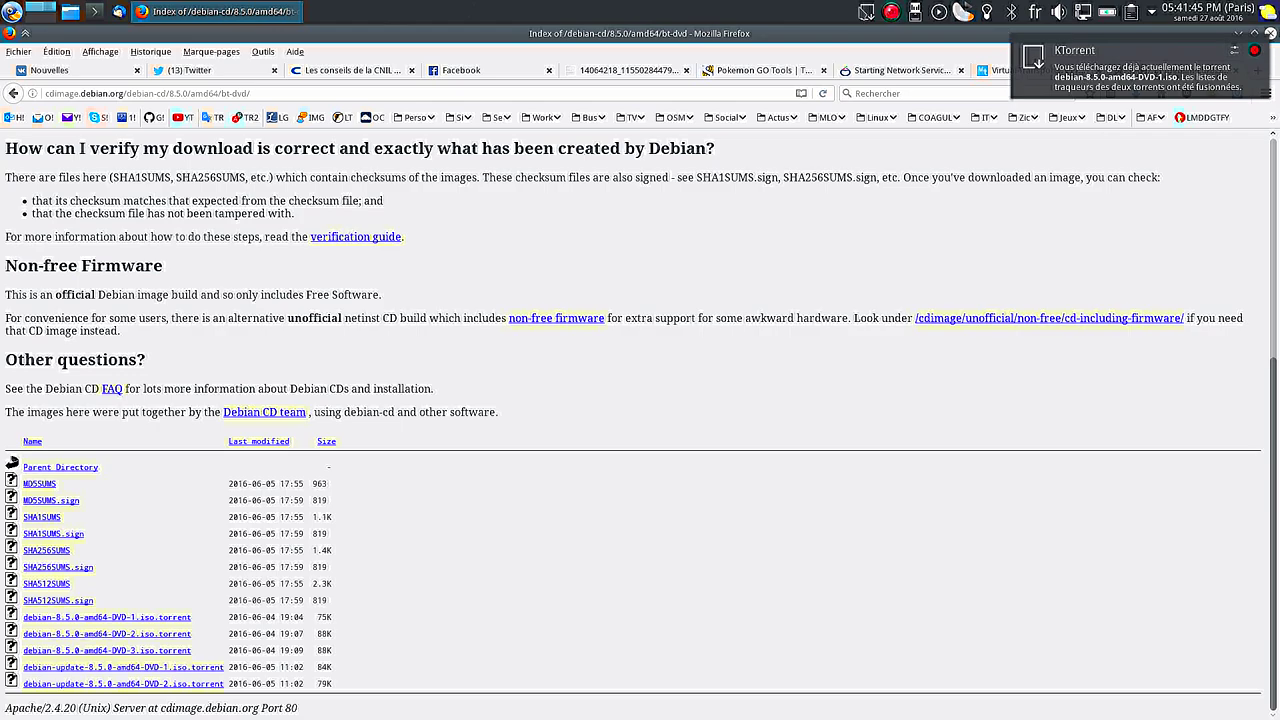
click(866, 12)
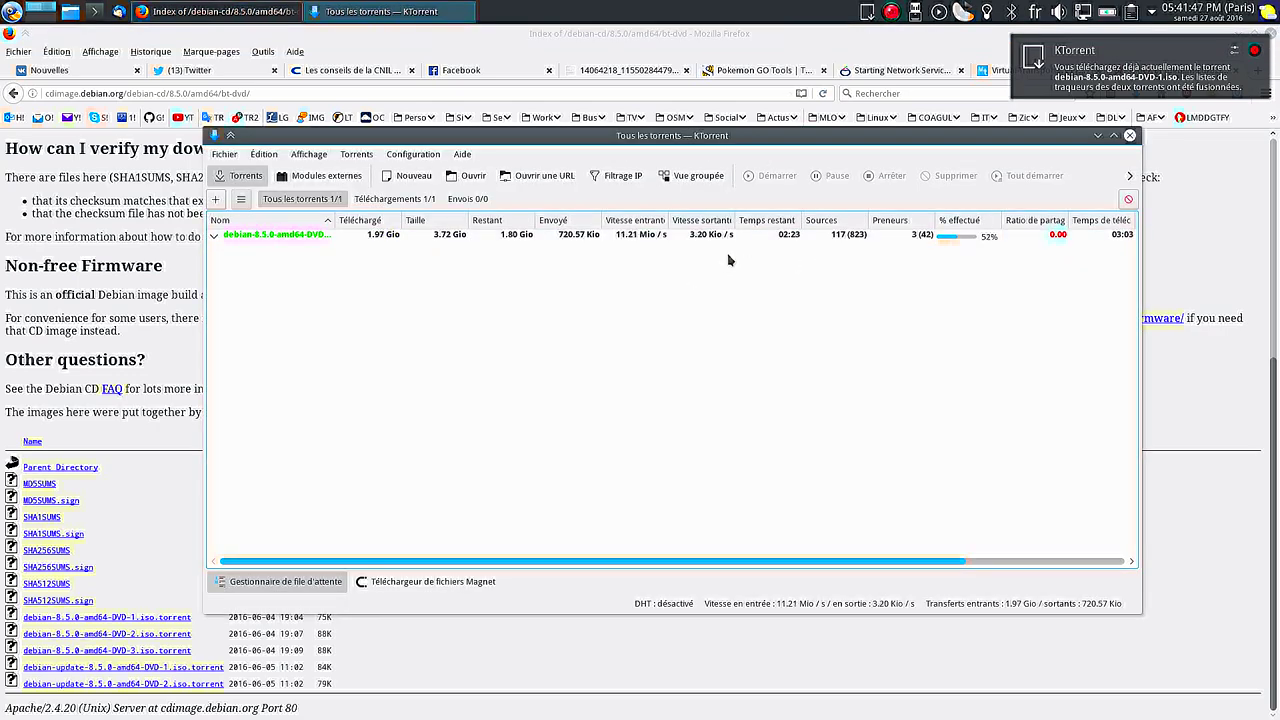
click(735, 240)
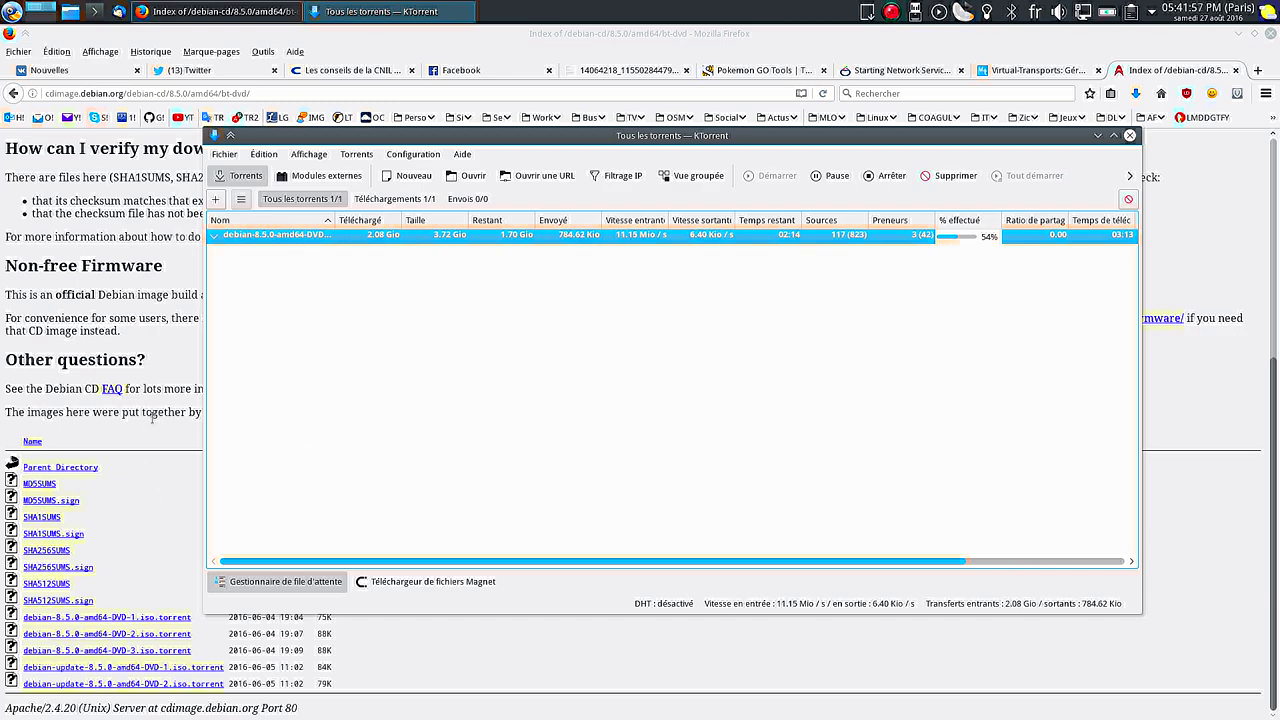
Switch back to Firefox and review the notes and torrent files of the amd64 bt-dvd directory.
click(152, 418)
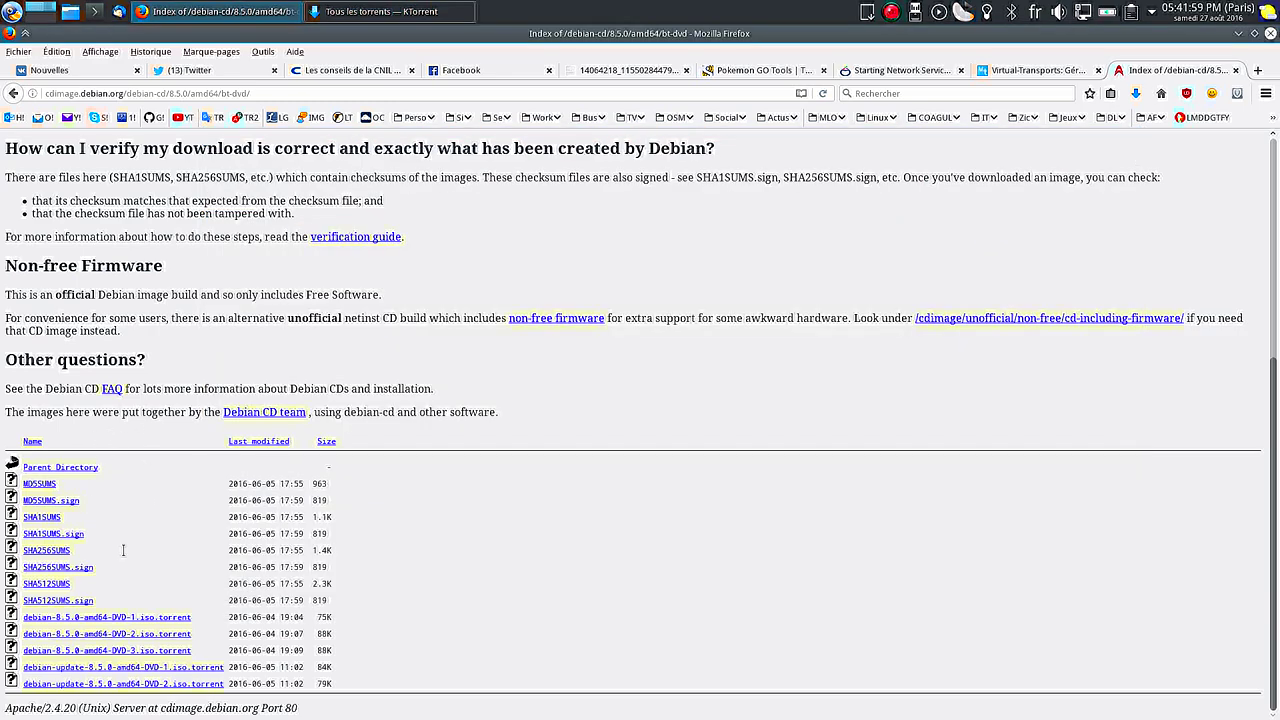
scroll(189, 161, up, 6)
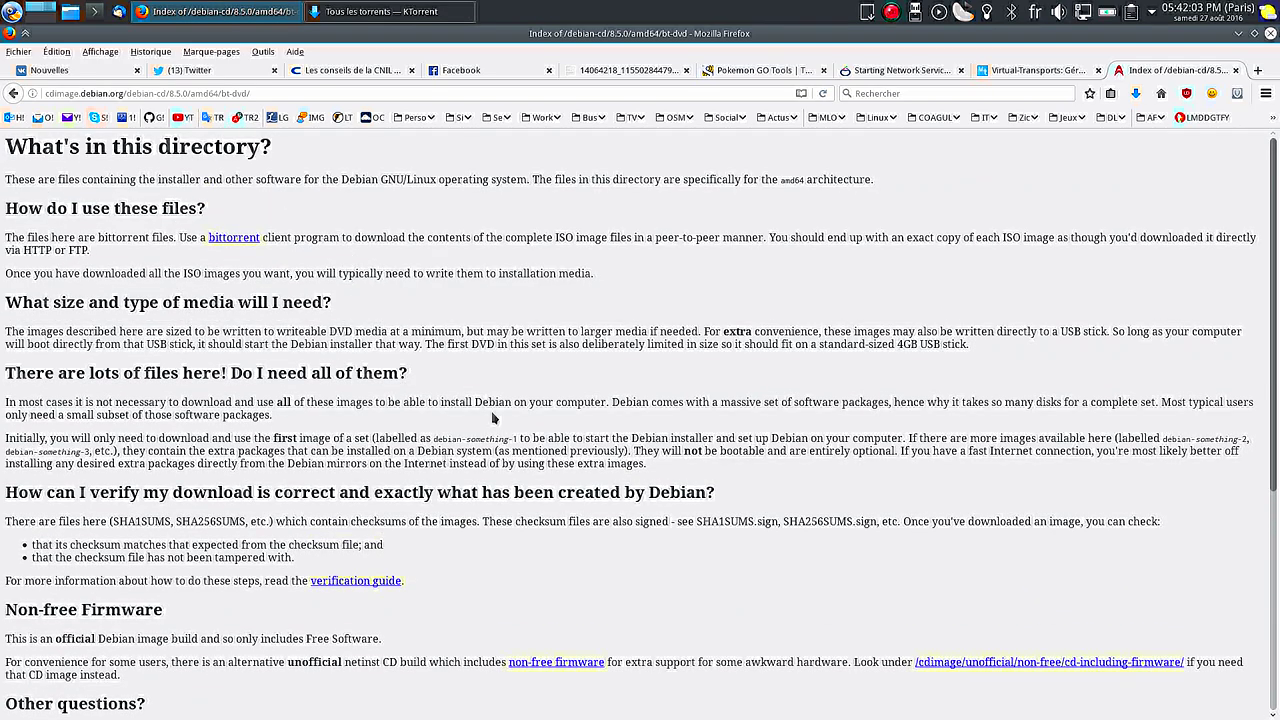
scroll(492, 418, down, 6)
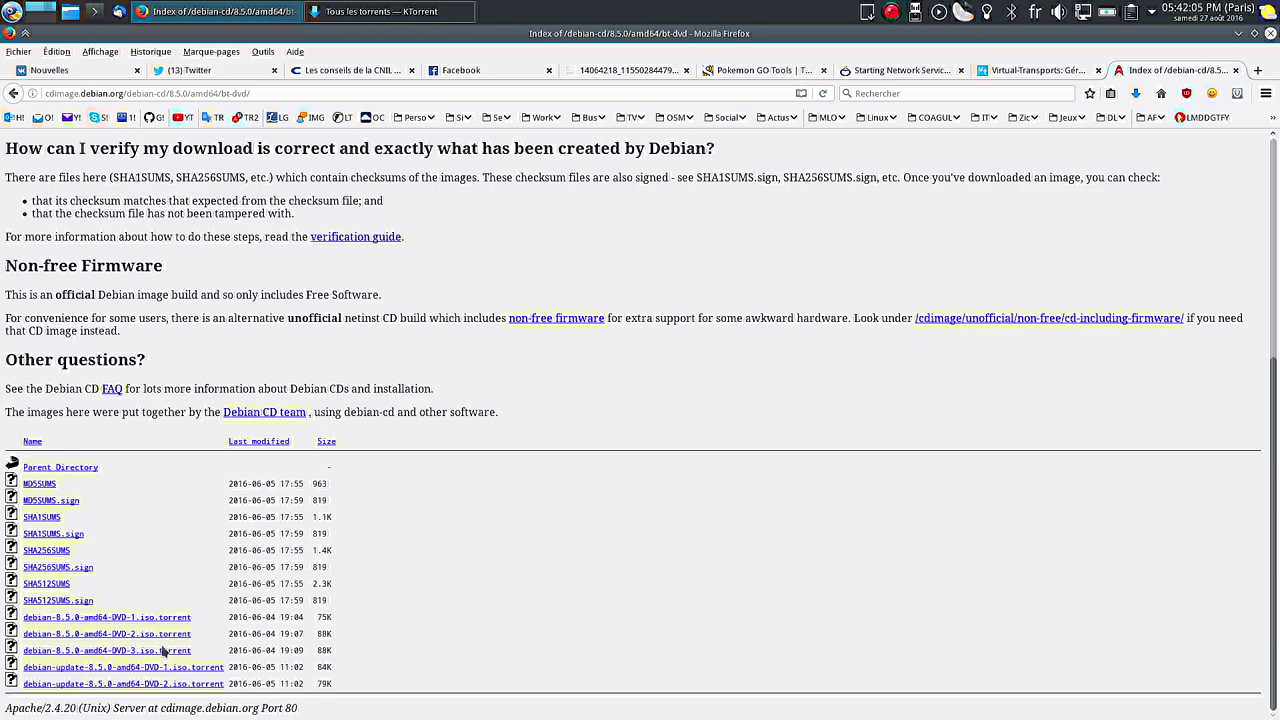
click(157, 630)
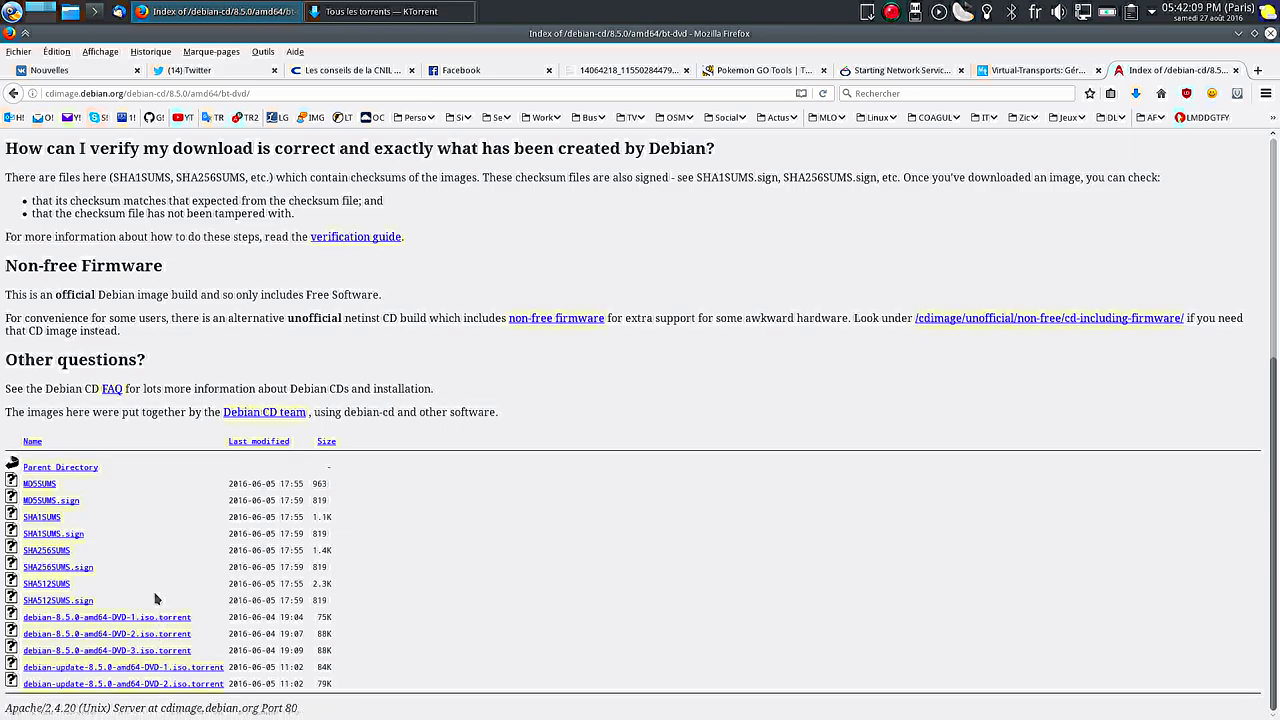
scroll(160, 238, up, 1)
scroll(160, 238, up, 3)
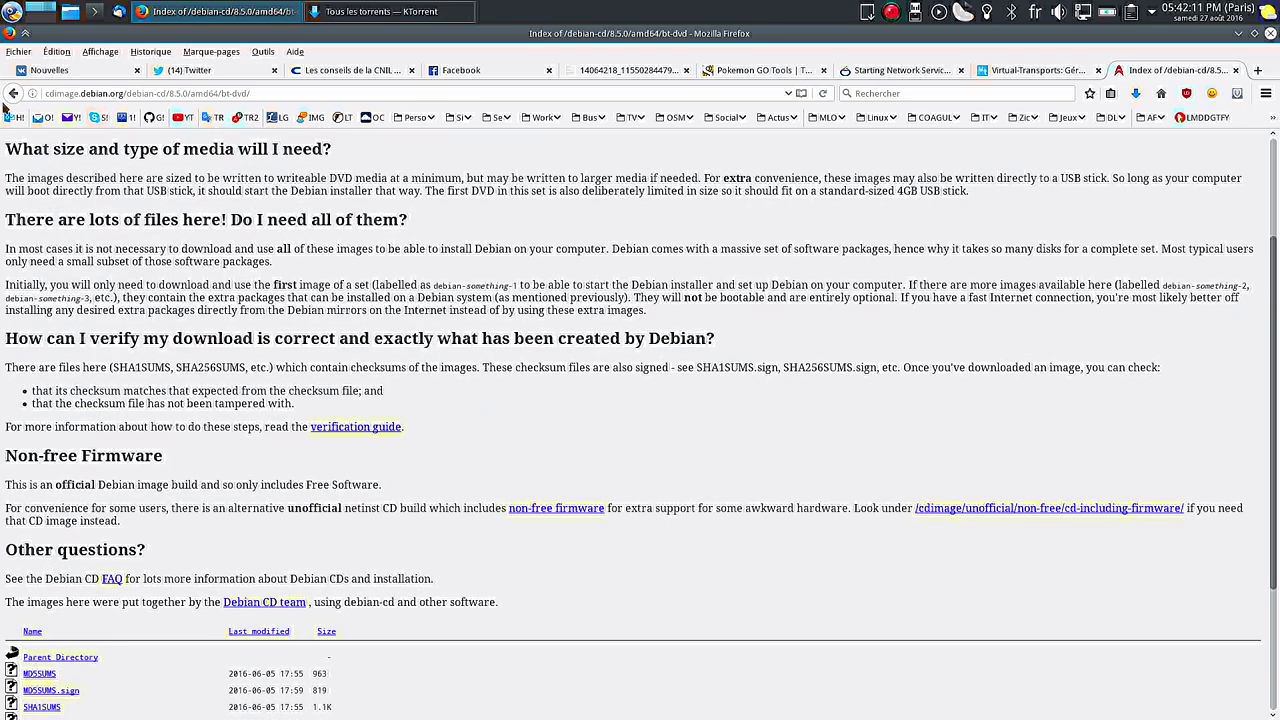
Return to the Debian sur CD page and open the official stable images section of the HTTP/FTP download page.
click(14, 94)
click(14, 94)
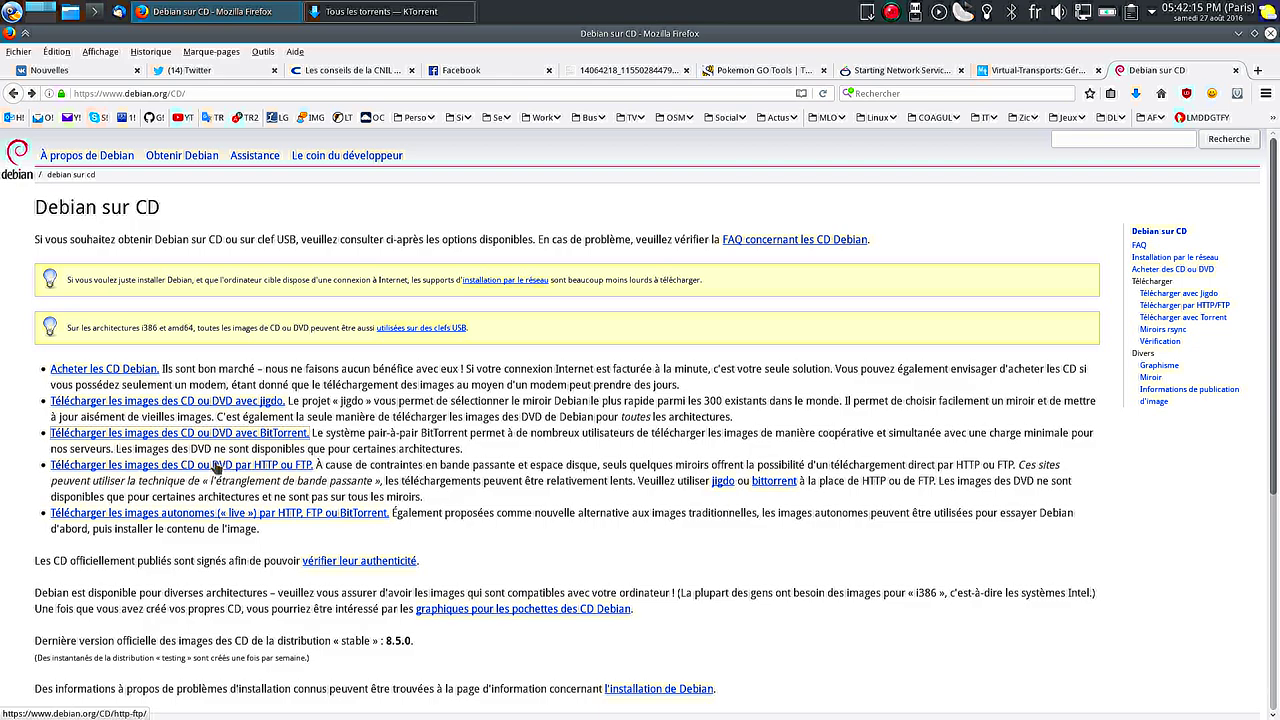
click(245, 468)
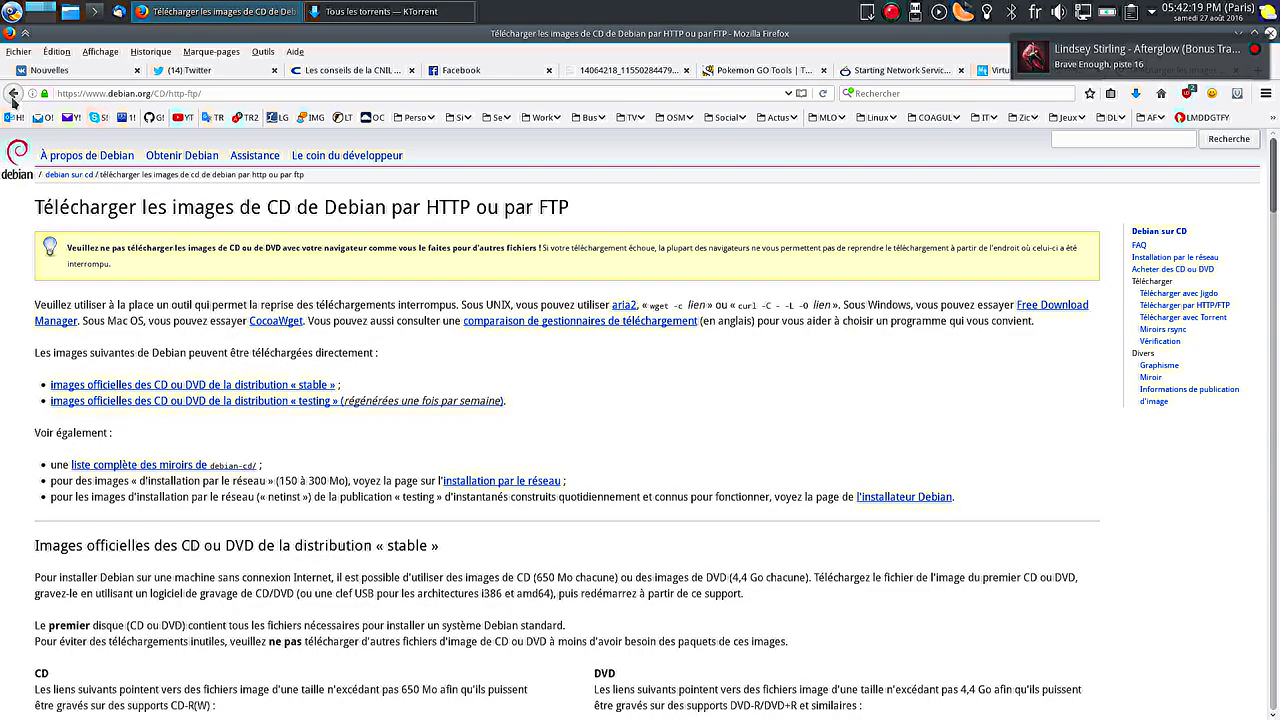
click(13, 94)
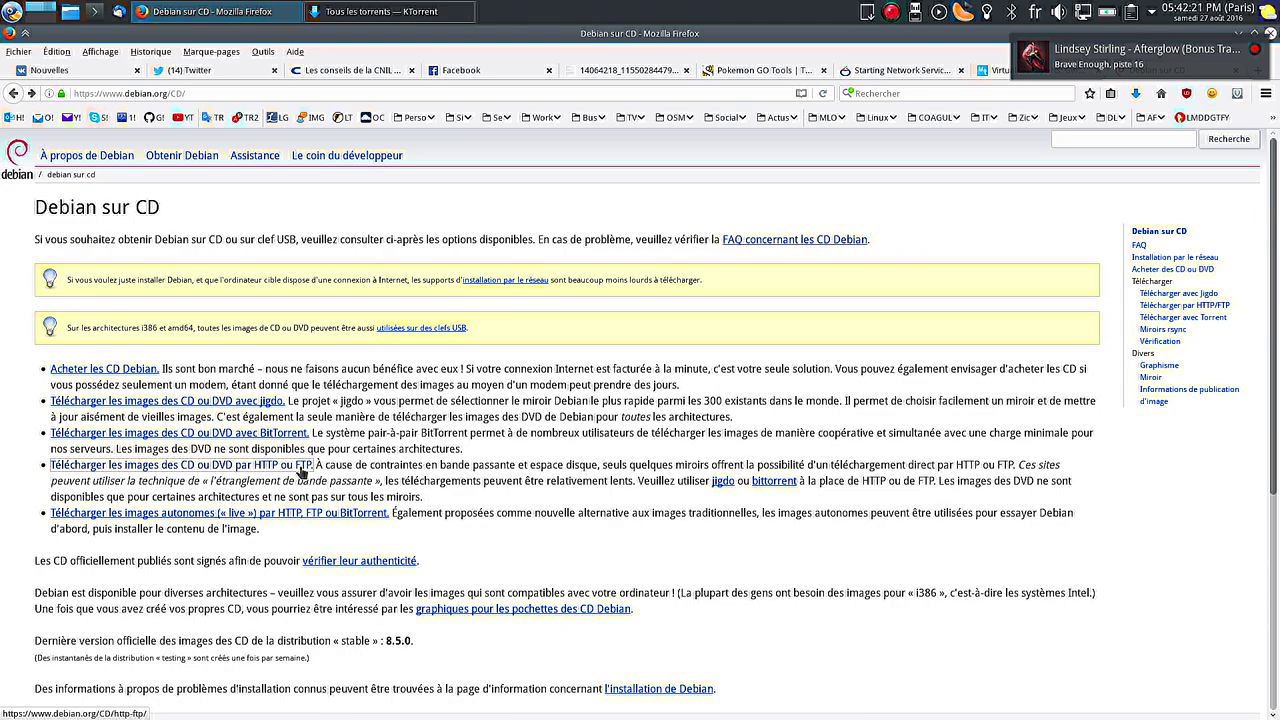
click(257, 467)
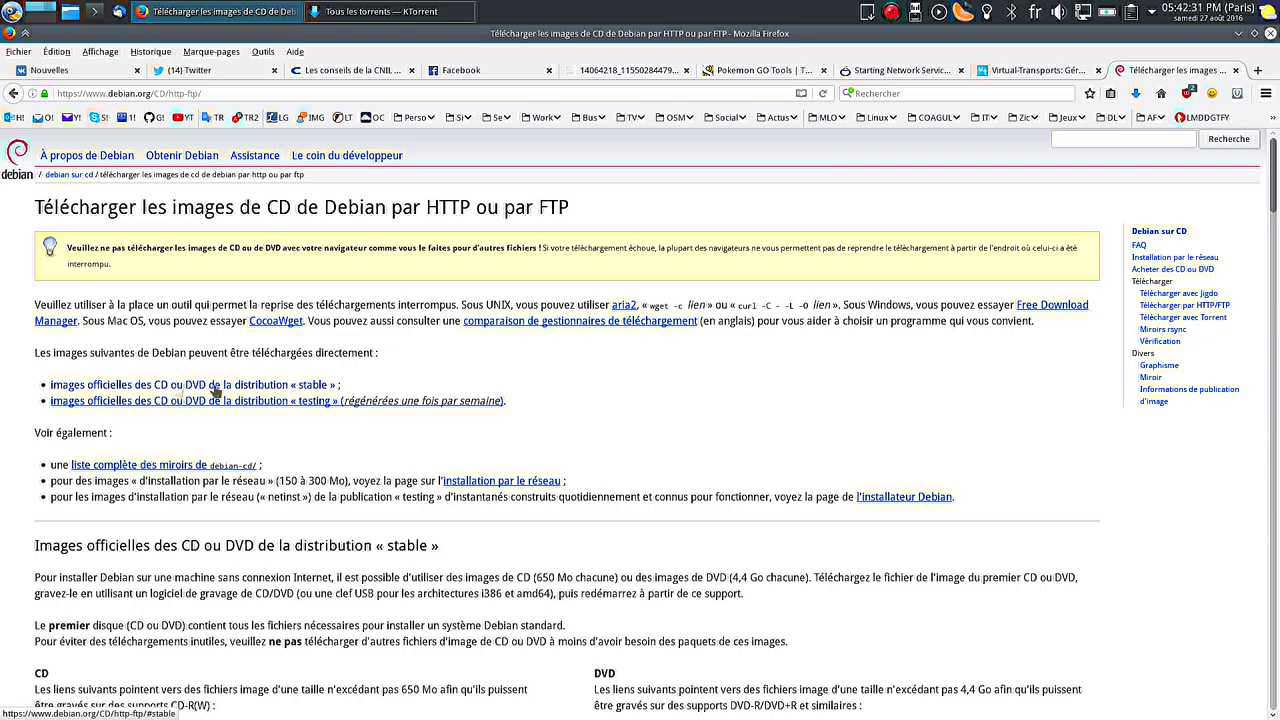
click(299, 385)
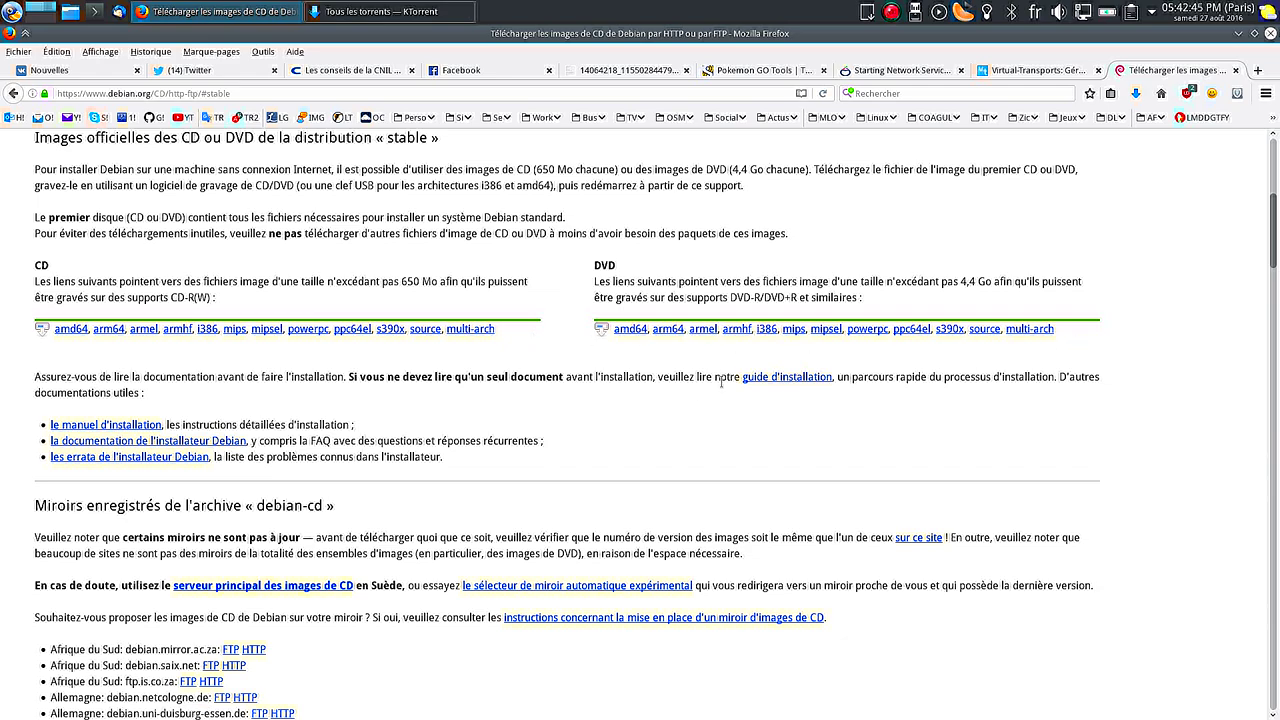
Open the installation guide and look through sections A.1 Préliminaires, A.2 Démarrer l'installateur and A.3 Installation.
click(805, 379)
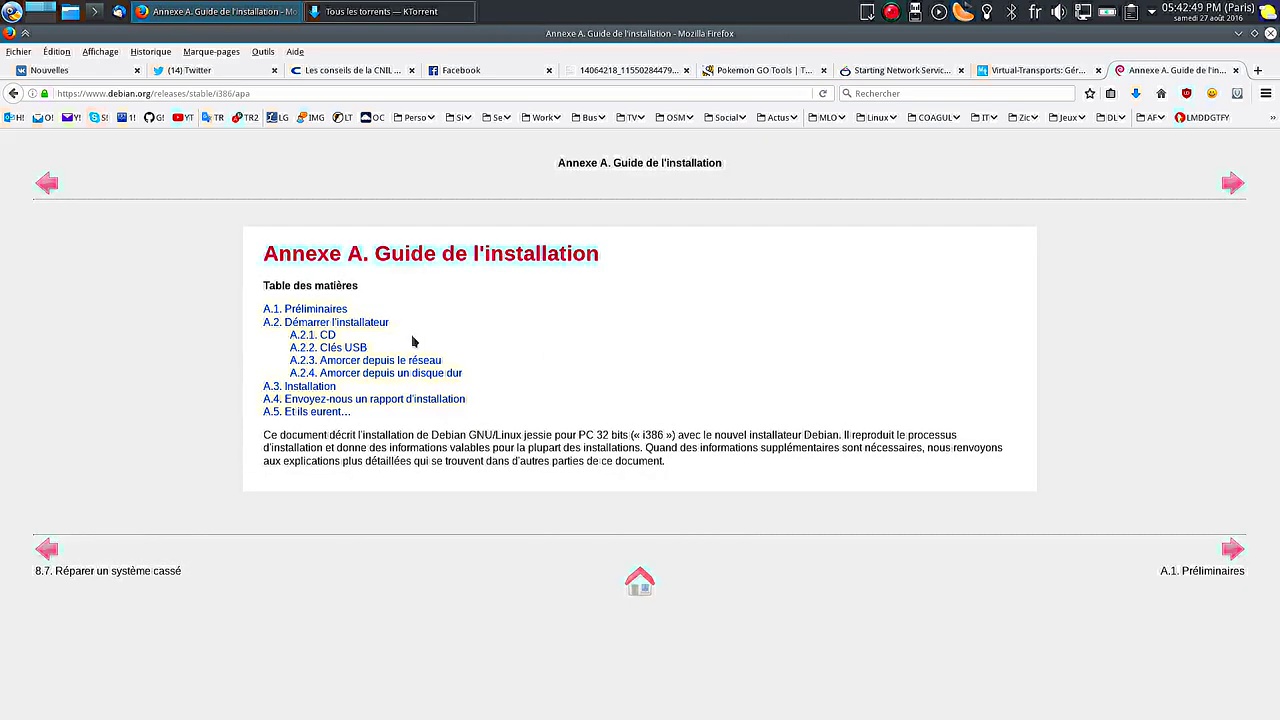
click(305, 310)
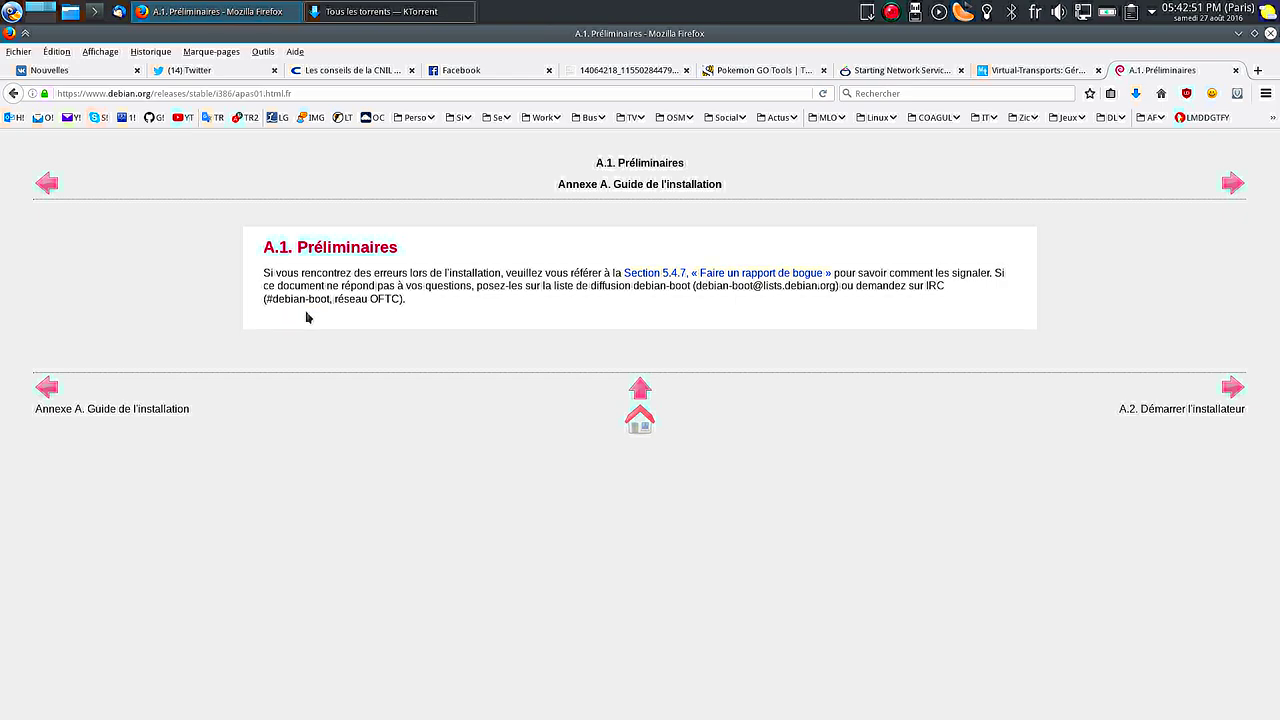
click(1243, 387)
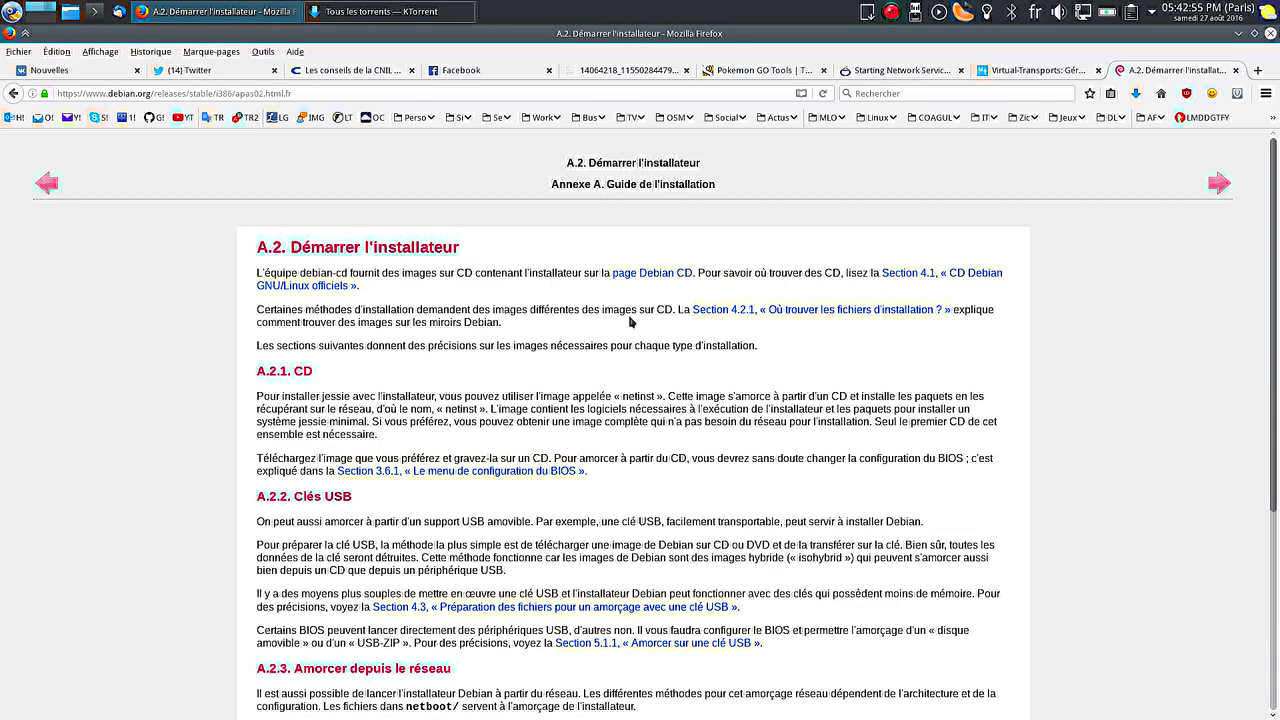
scroll(634, 408, down, 5)
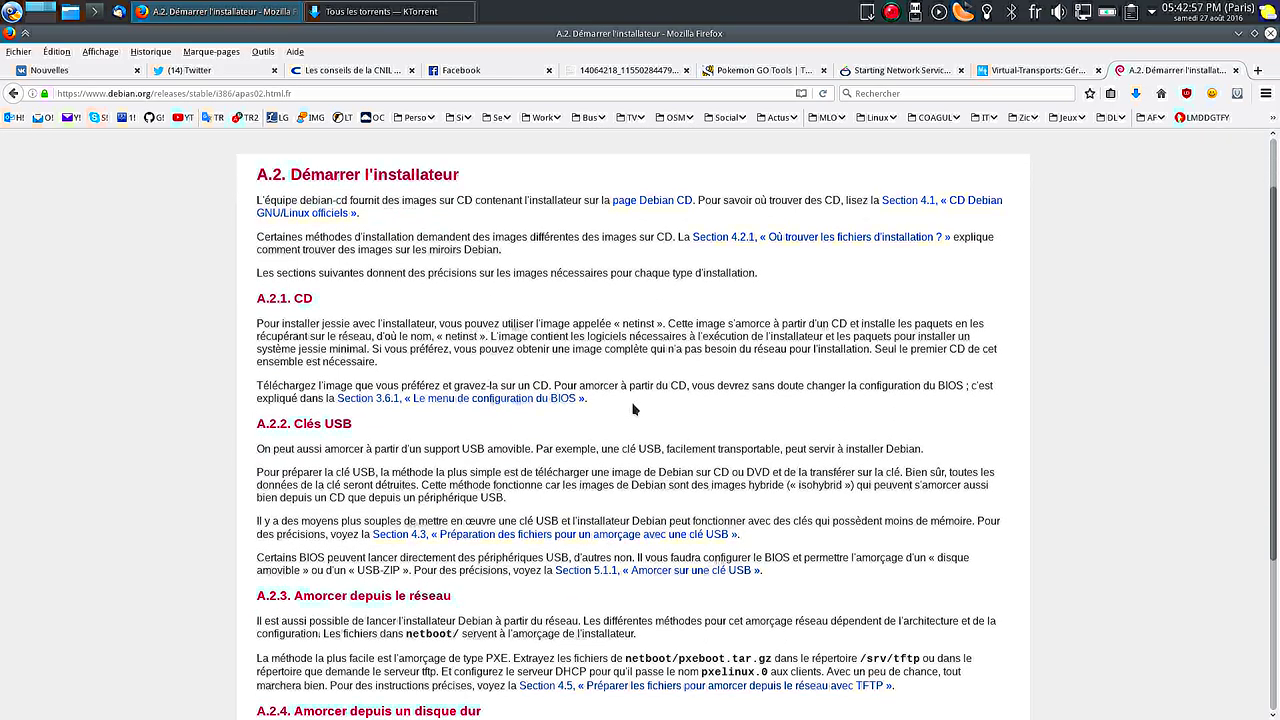
scroll(634, 408, down, 2)
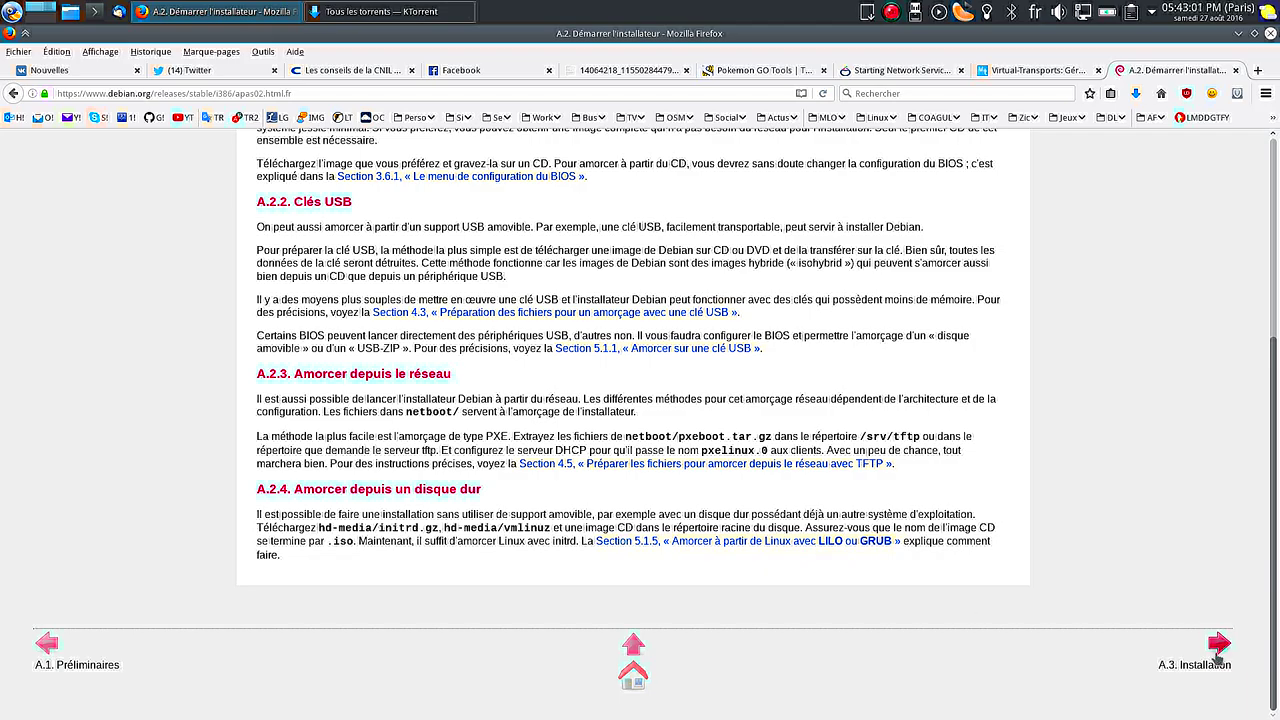
click(1217, 643)
scroll(645, 440, down, 7)
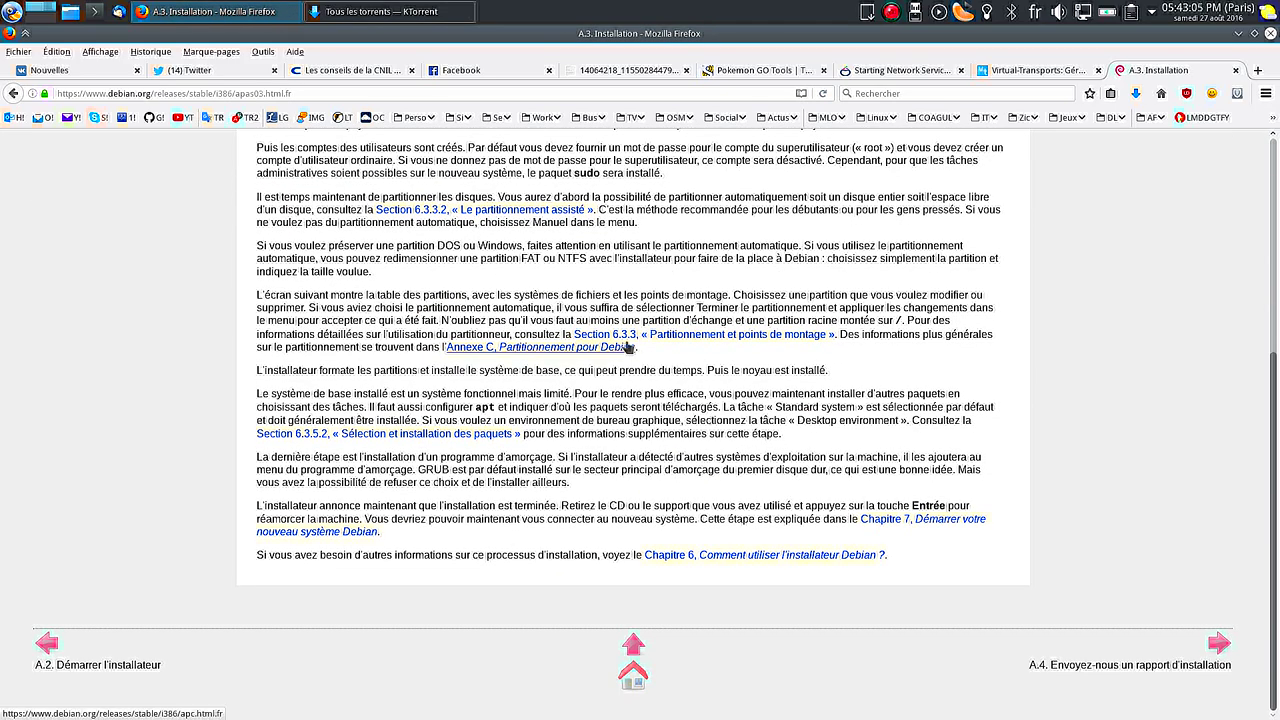
Check the Debian DVD download's progress in KTorrent, moving its window higher on the desktop, and return to Firefox.
click(242, 22)
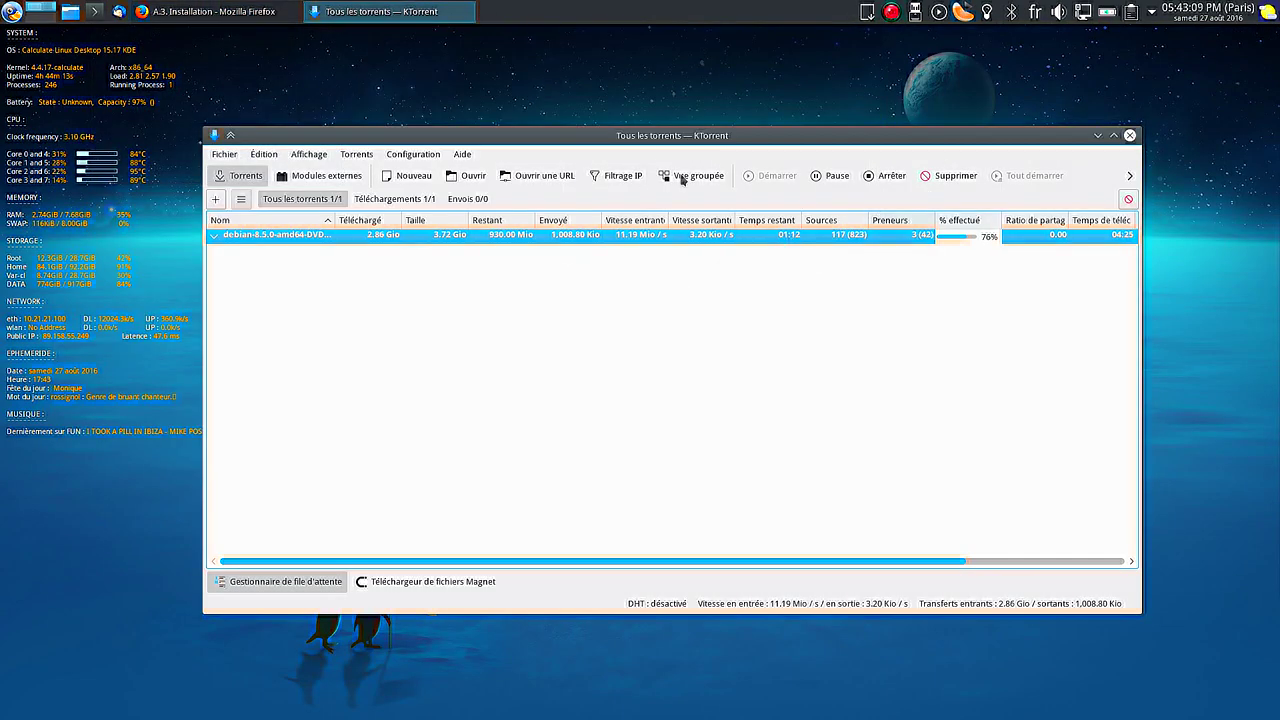
drag(498, 142, 503, 70)
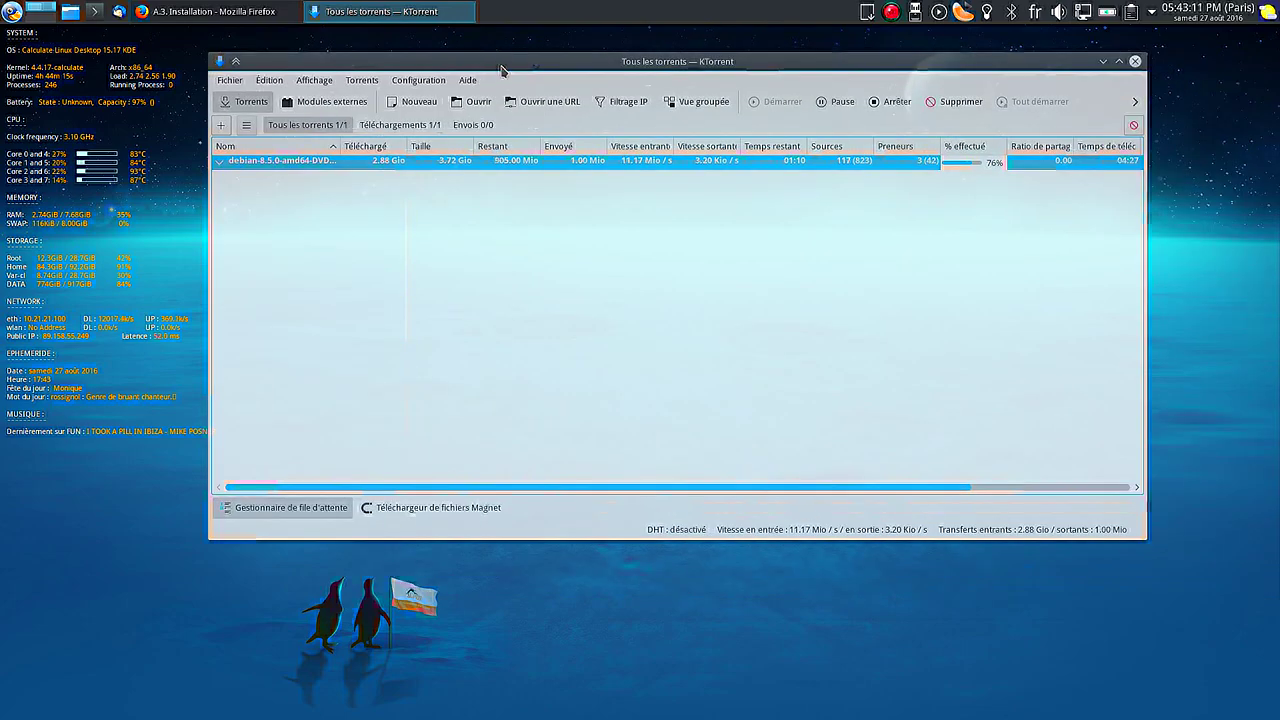
click(215, 11)
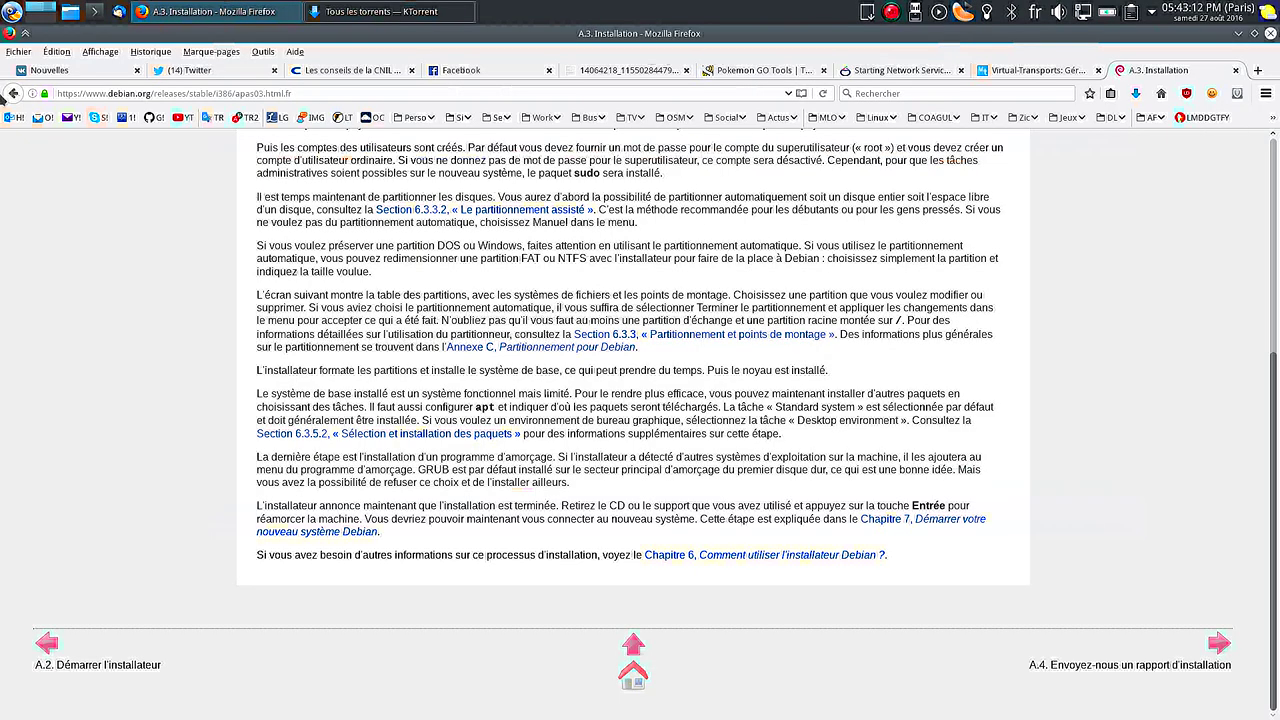
Go back in the history to the HTTP/FTP images page and examine the ISO files in the stable amd64 DVD directory.
right_click(10, 94)
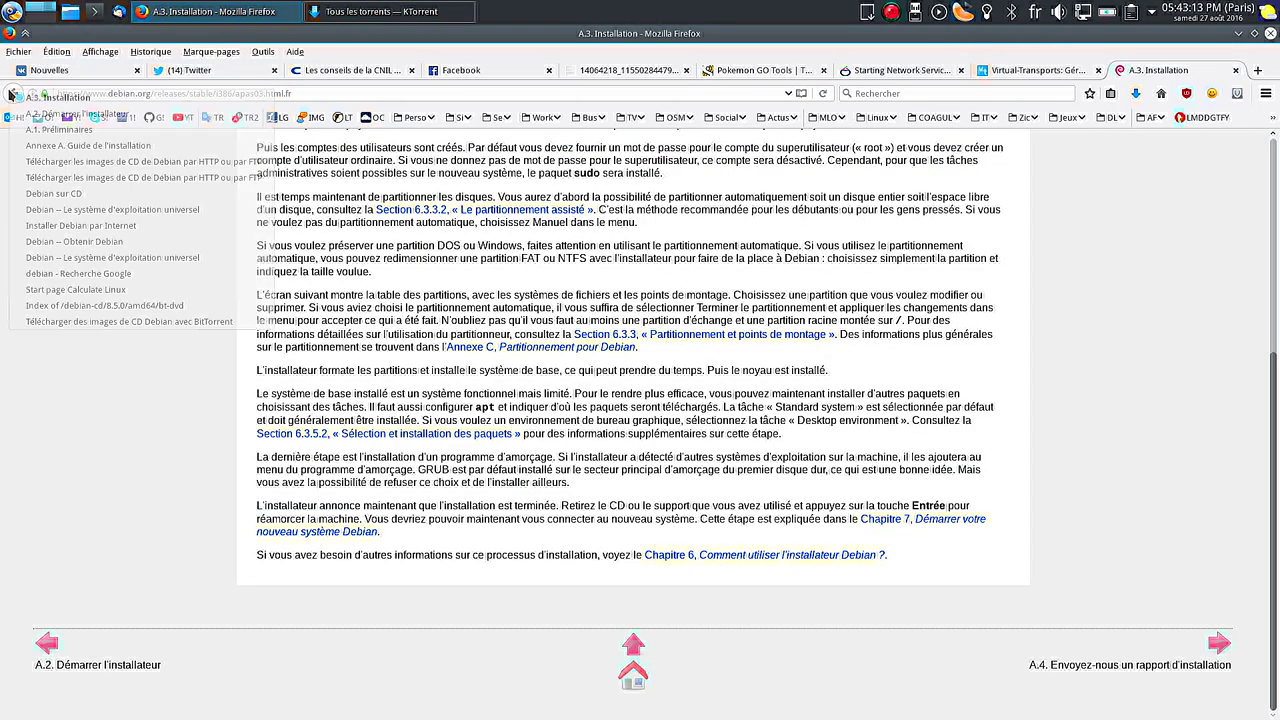
click(145, 162)
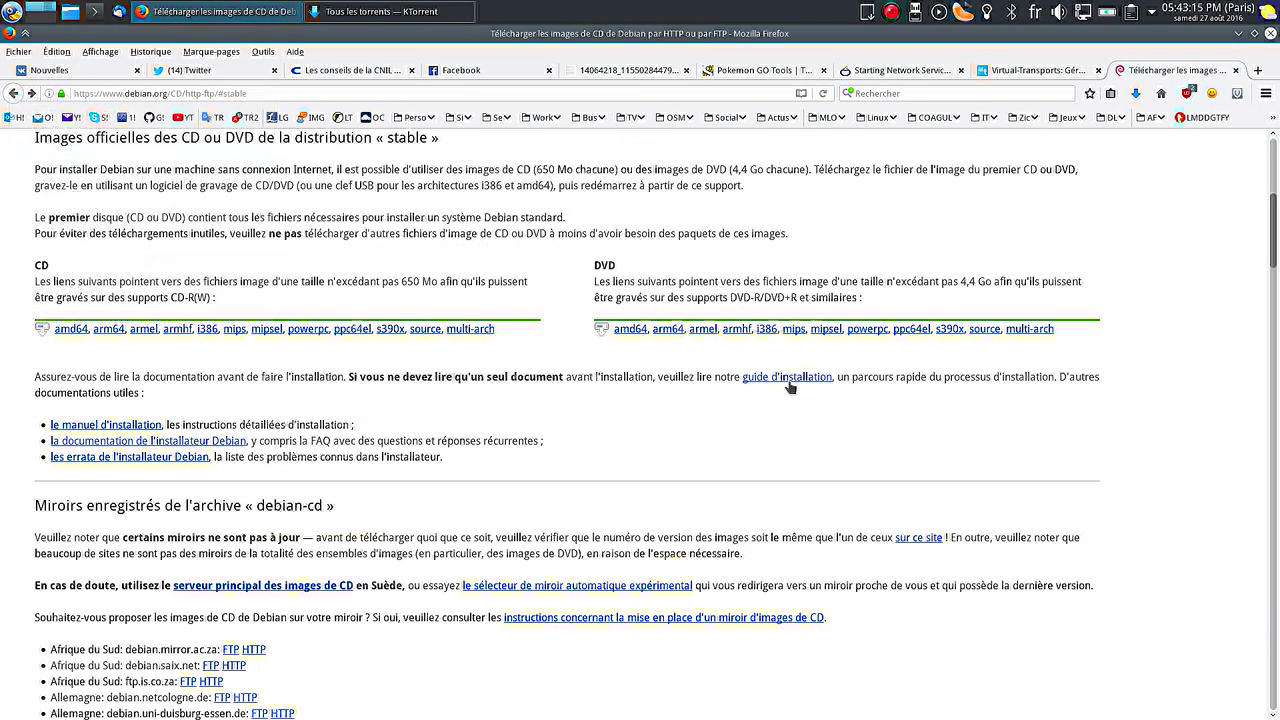
click(629, 331)
scroll(387, 341, down, 3)
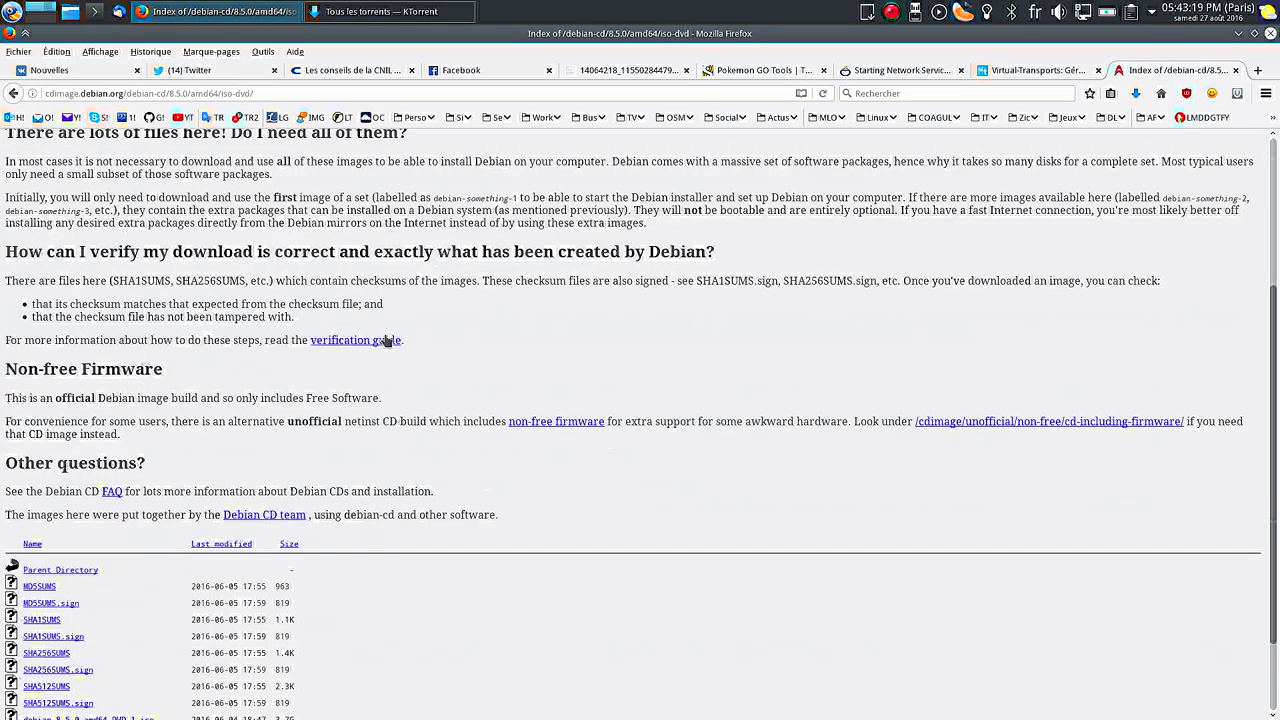
scroll(387, 341, down, 2)
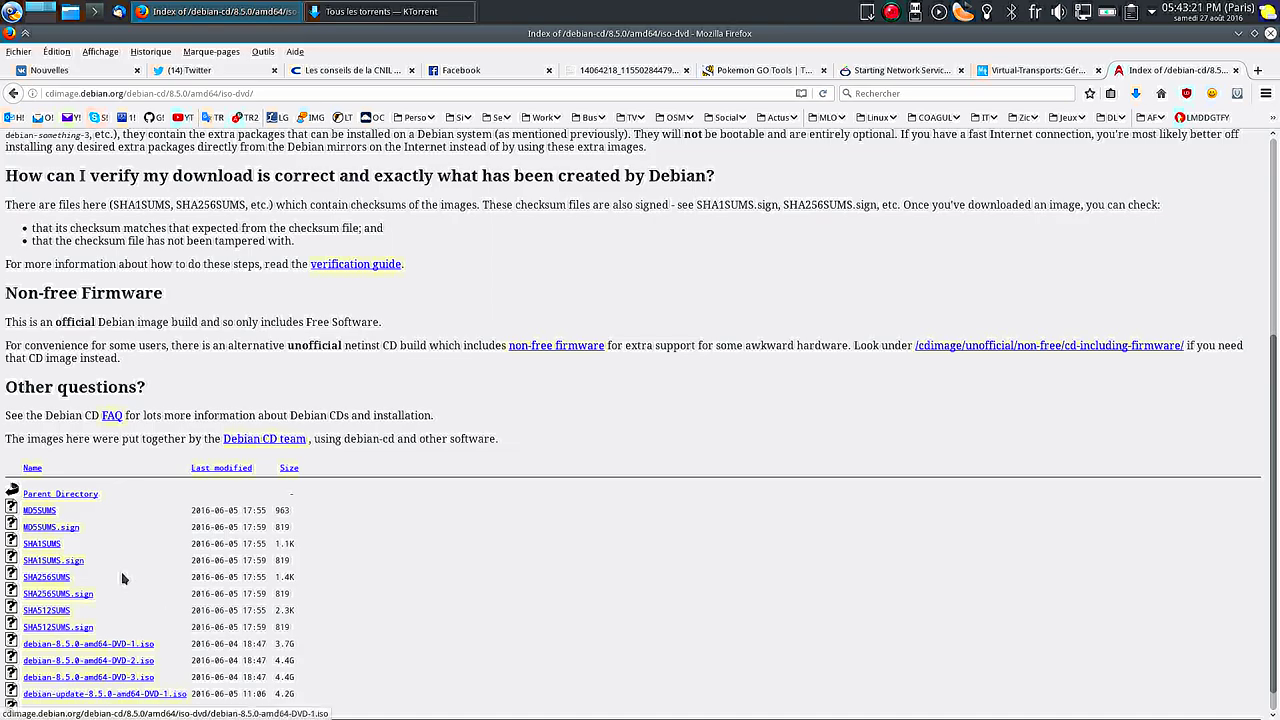
scroll(486, 432, up, 4)
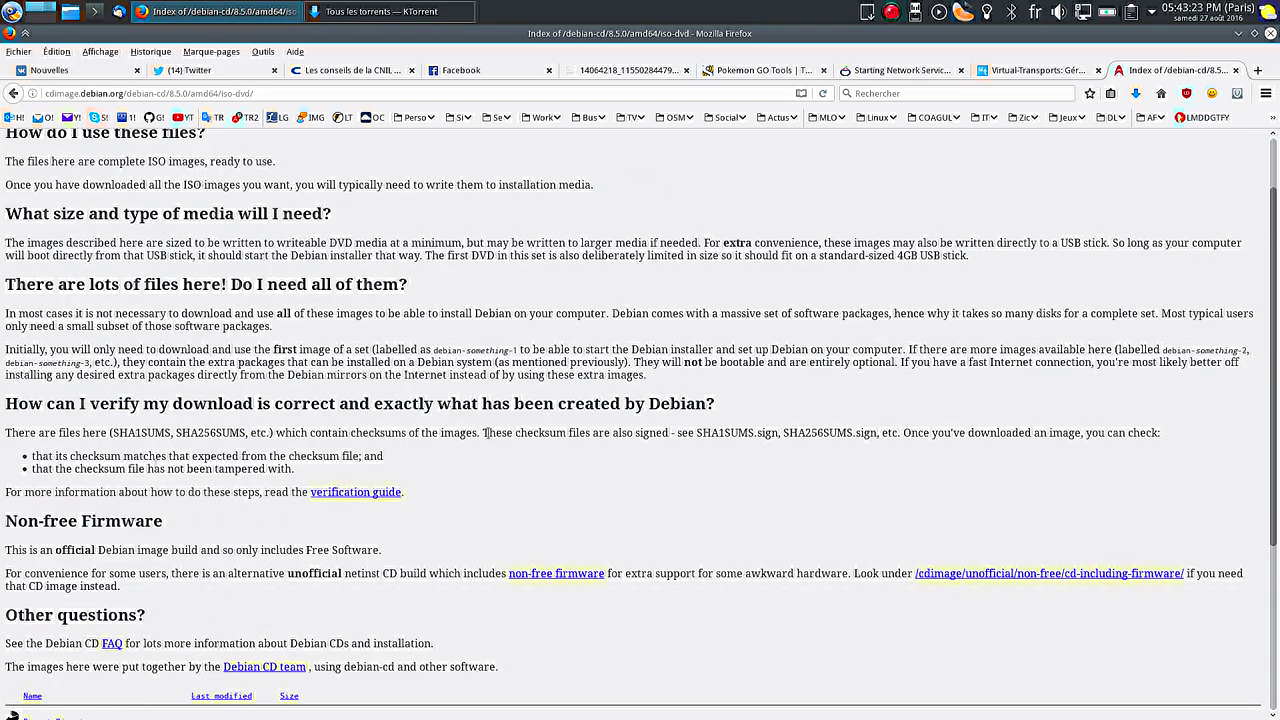
scroll(486, 432, down, 4)
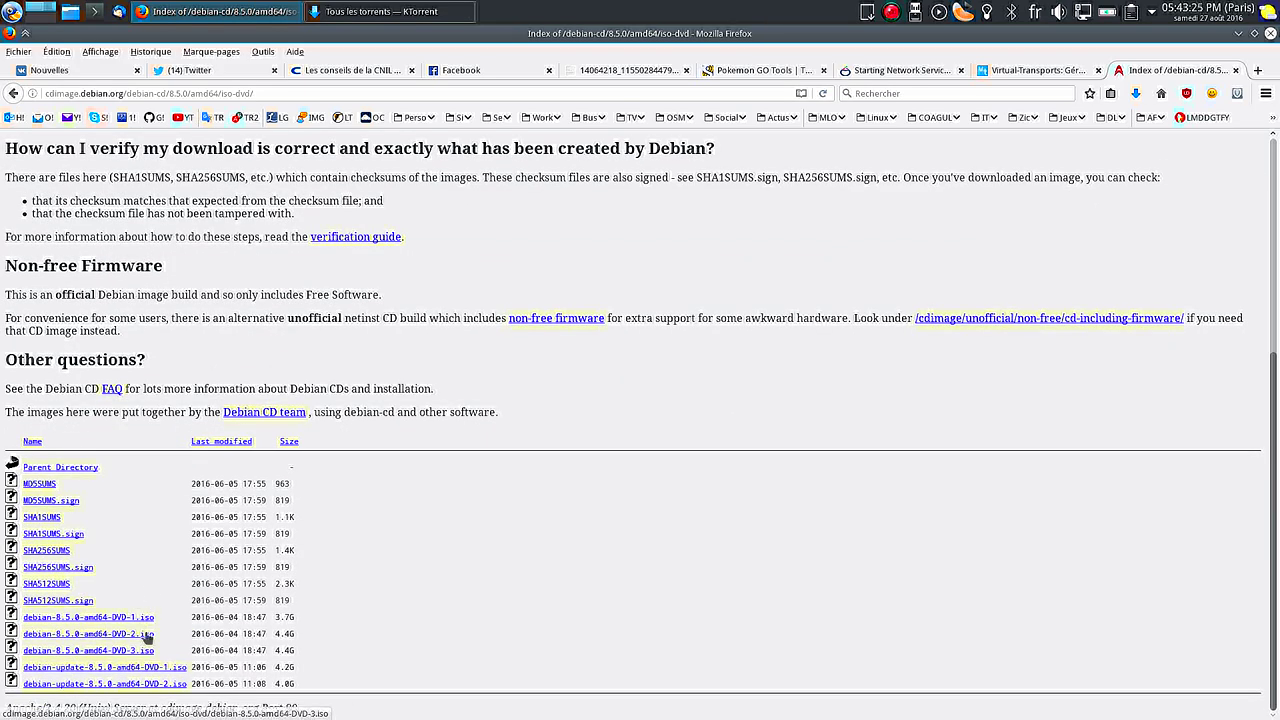
Minimise Firefox and open the Oracle VM VirtualBox manager.
click(234, 12)
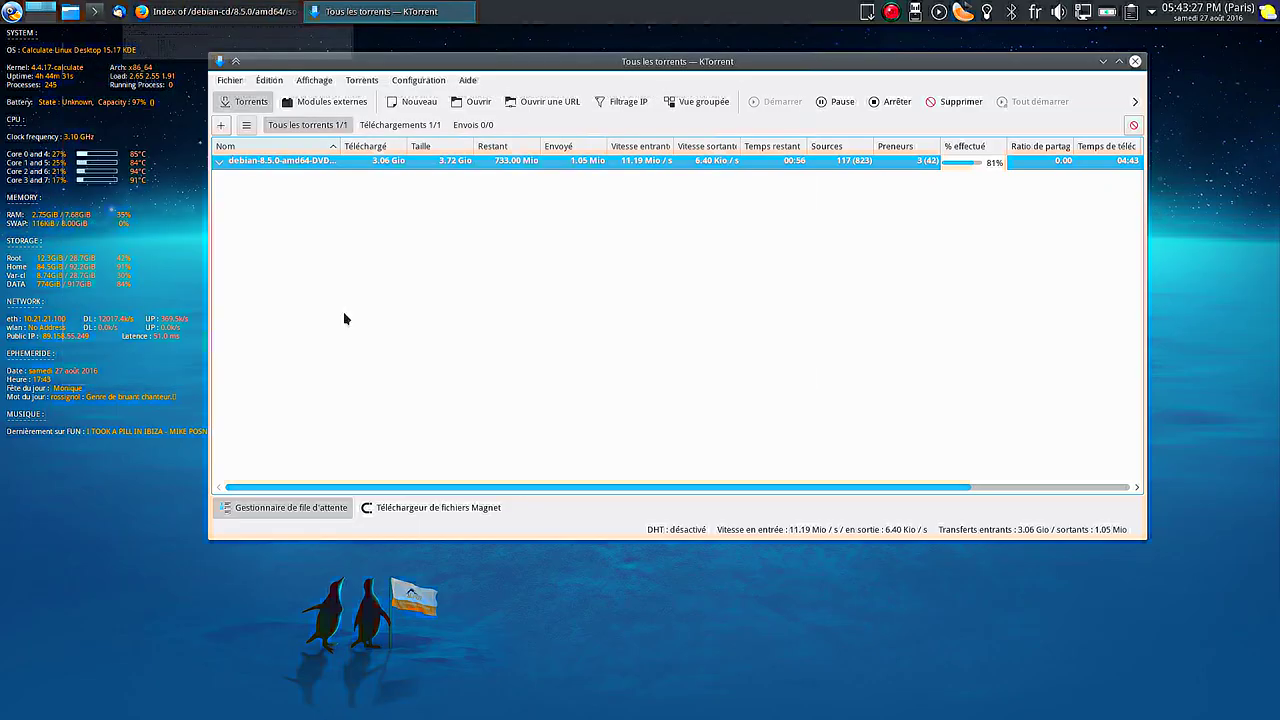
click(720, 704)
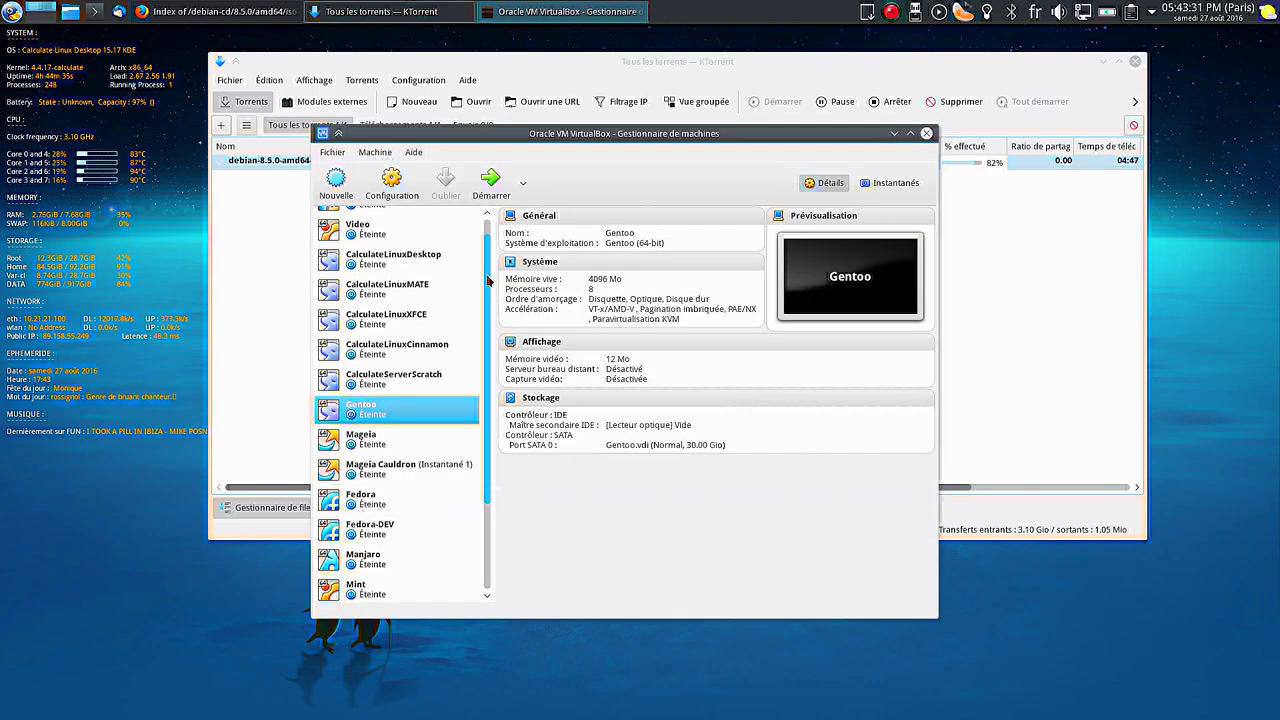
Open the settings of the Video virtual machine and set its operating system version to Debian (64-bit).
scroll(400, 590, down, 2)
scroll(400, 450, up, 3)
click(356, 248)
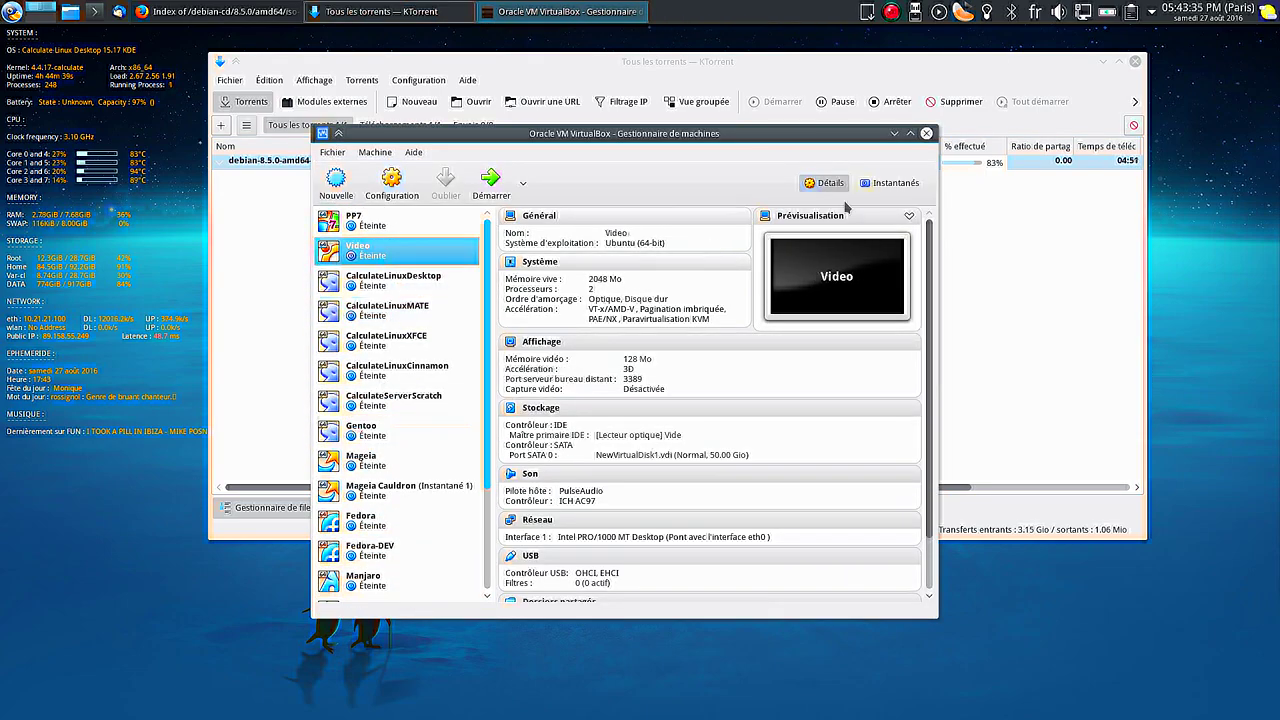
click(544, 265)
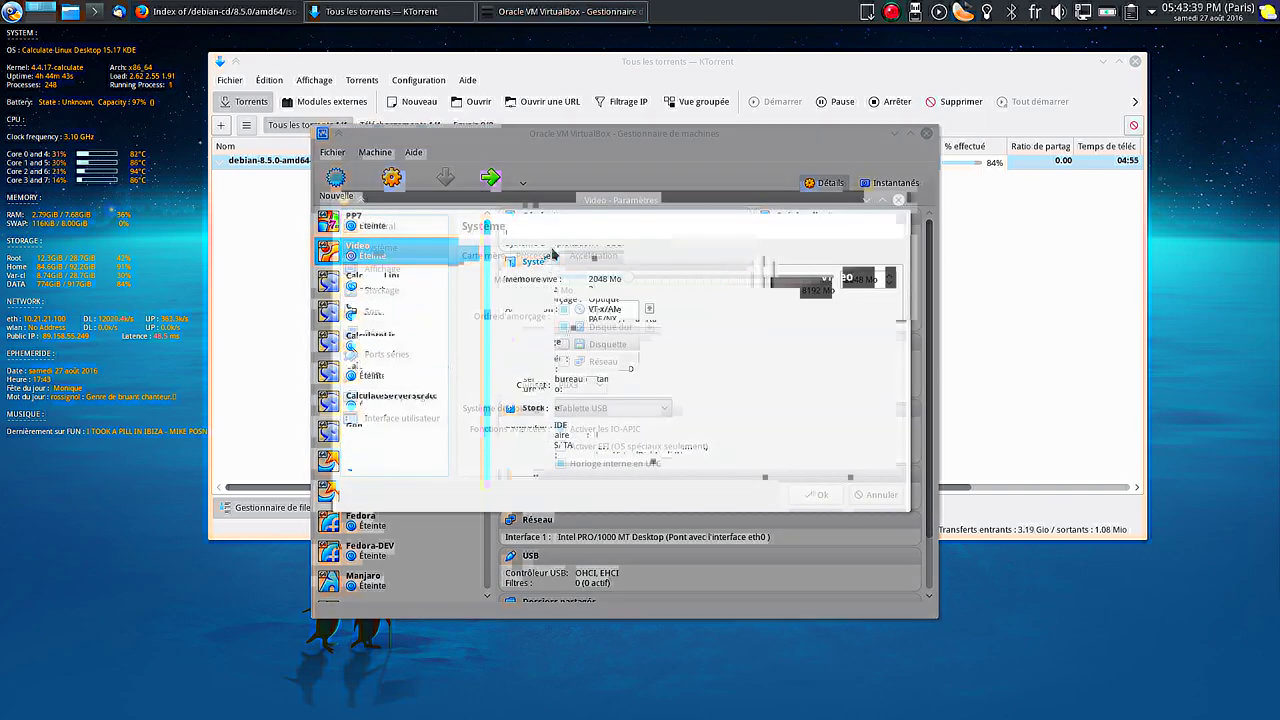
click(400, 228)
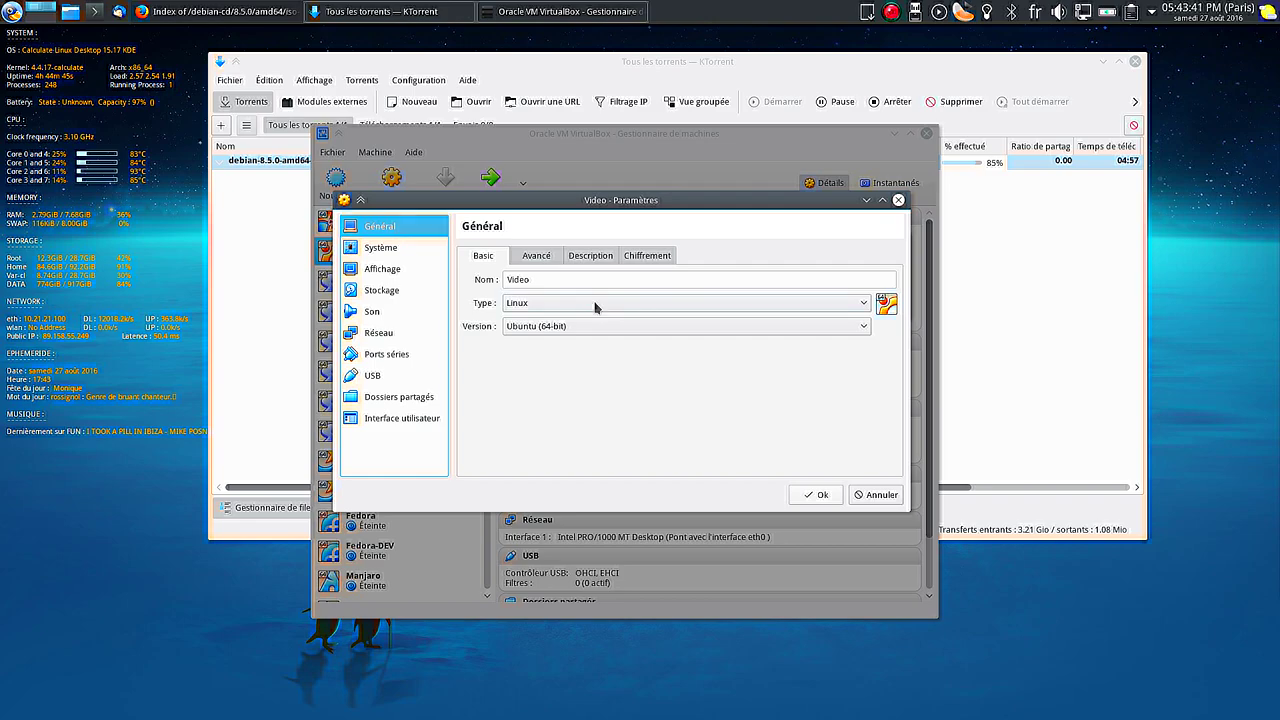
click(565, 326)
scroll(565, 345, up, 4)
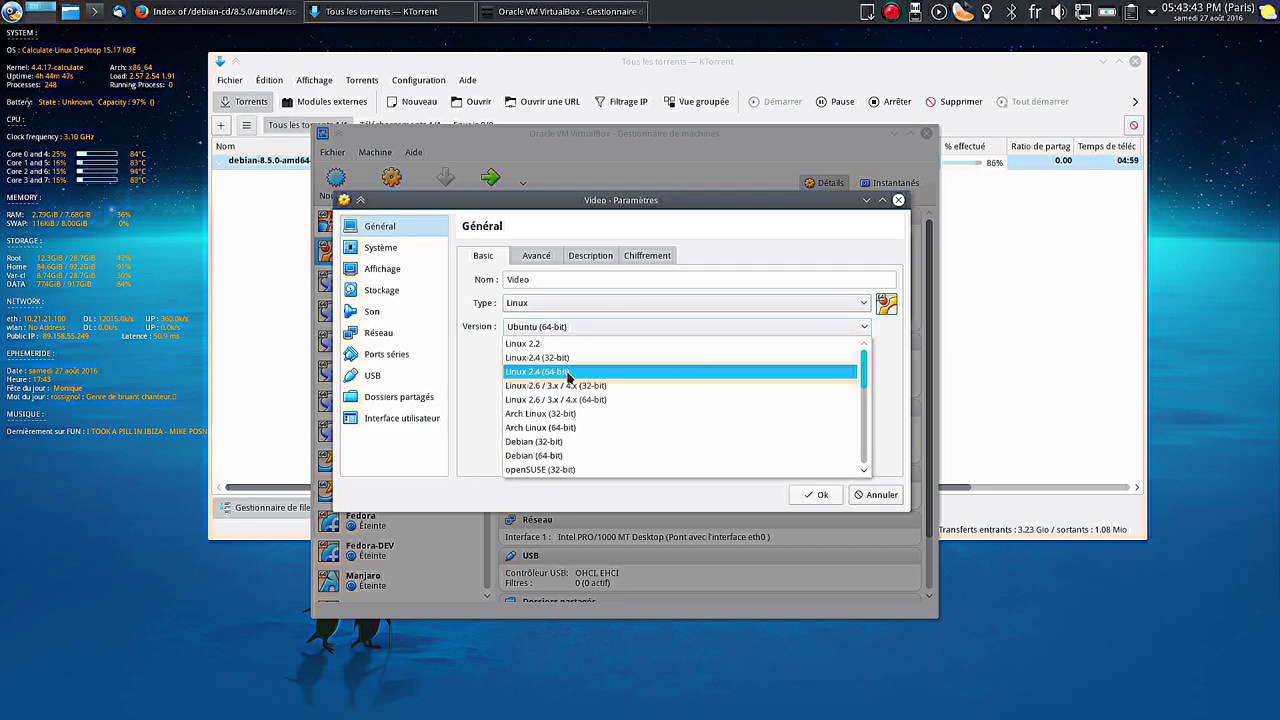
click(563, 455)
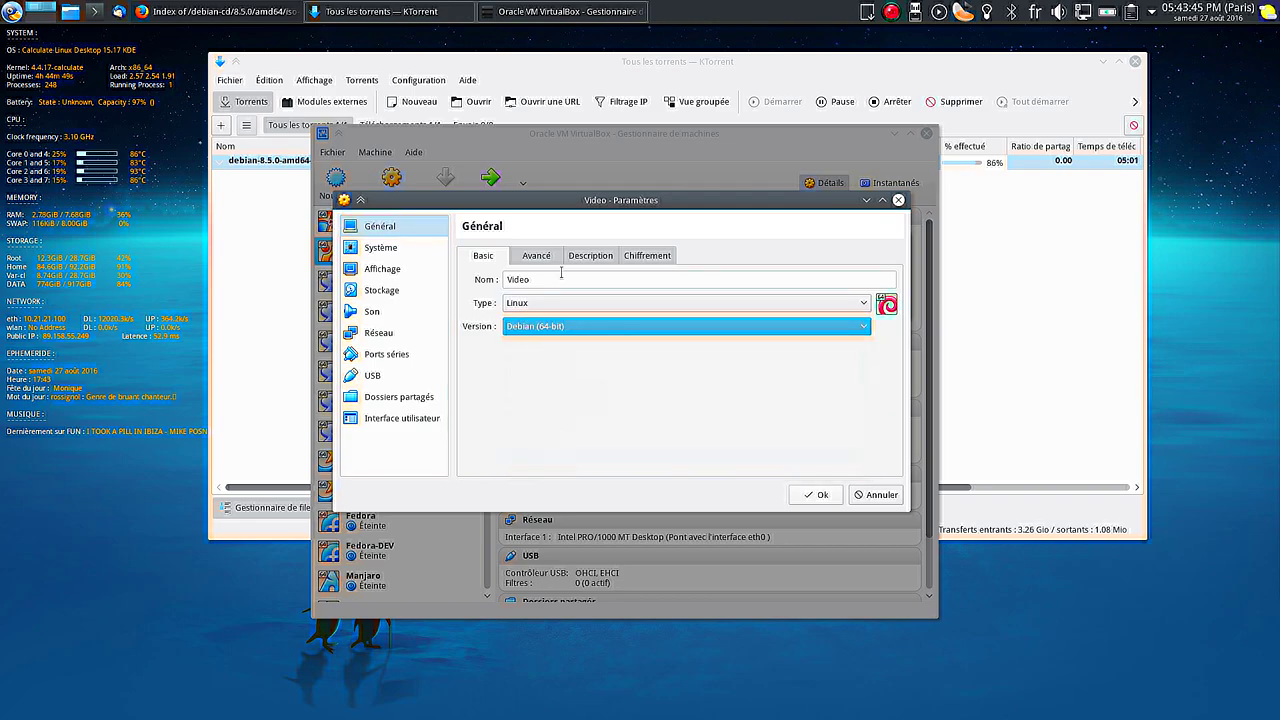
Review the Video machine's system, display, storage and network settings, and save the configuration.
click(389, 253)
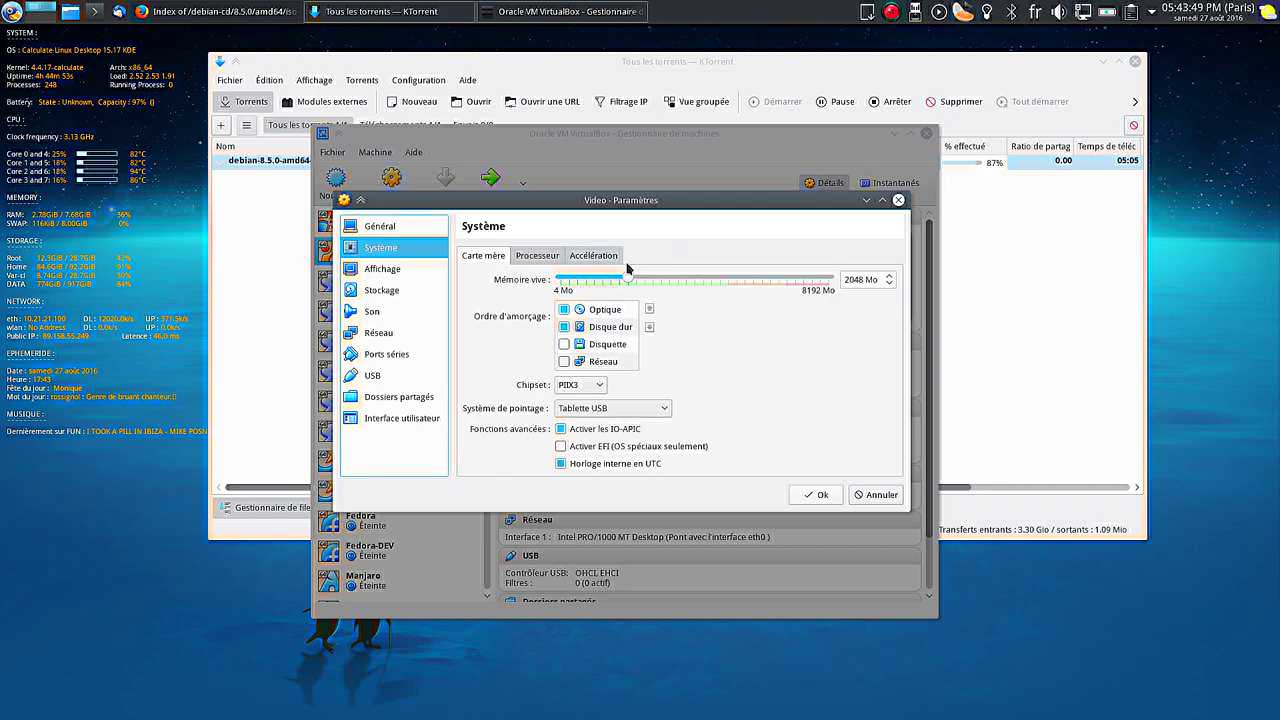
click(537, 257)
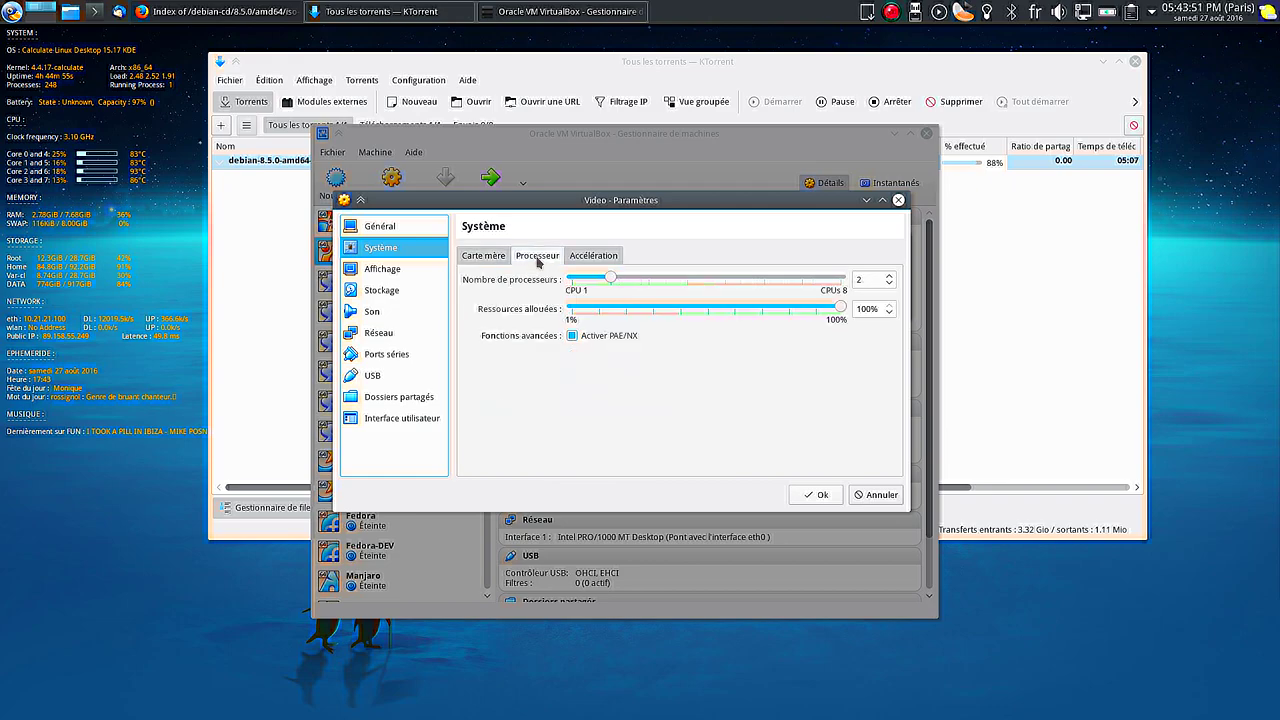
click(597, 259)
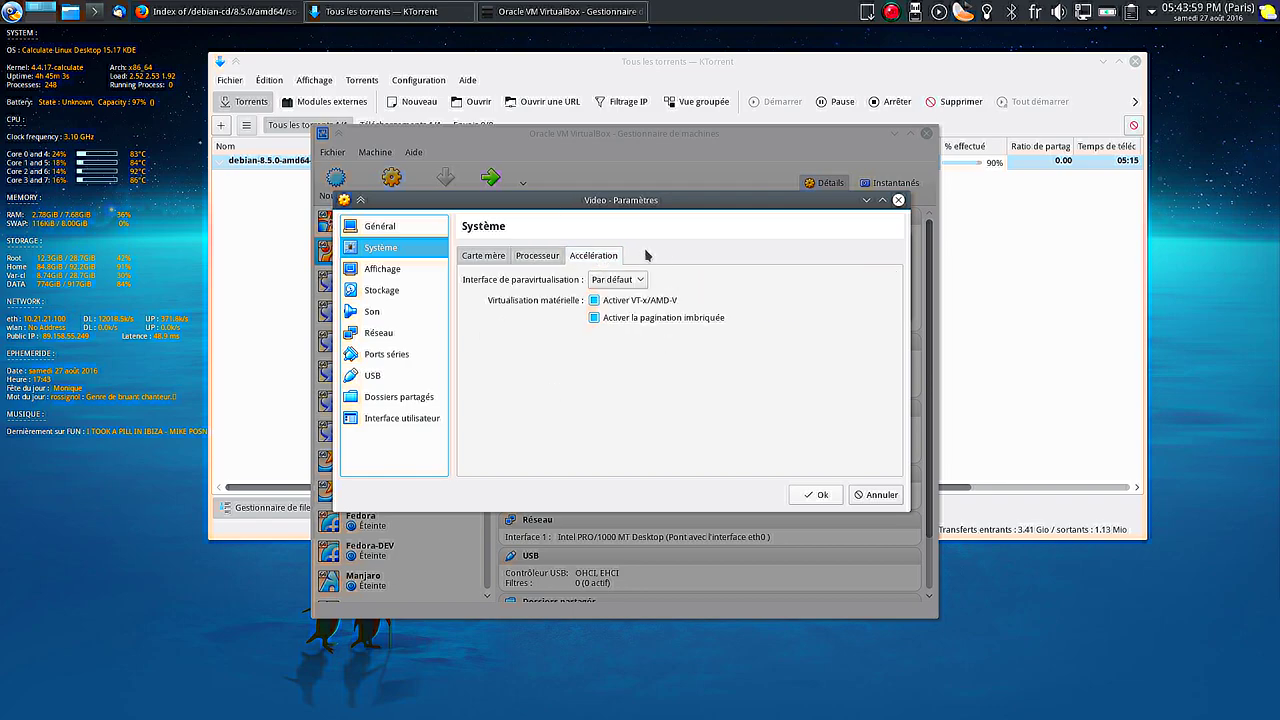
click(382, 269)
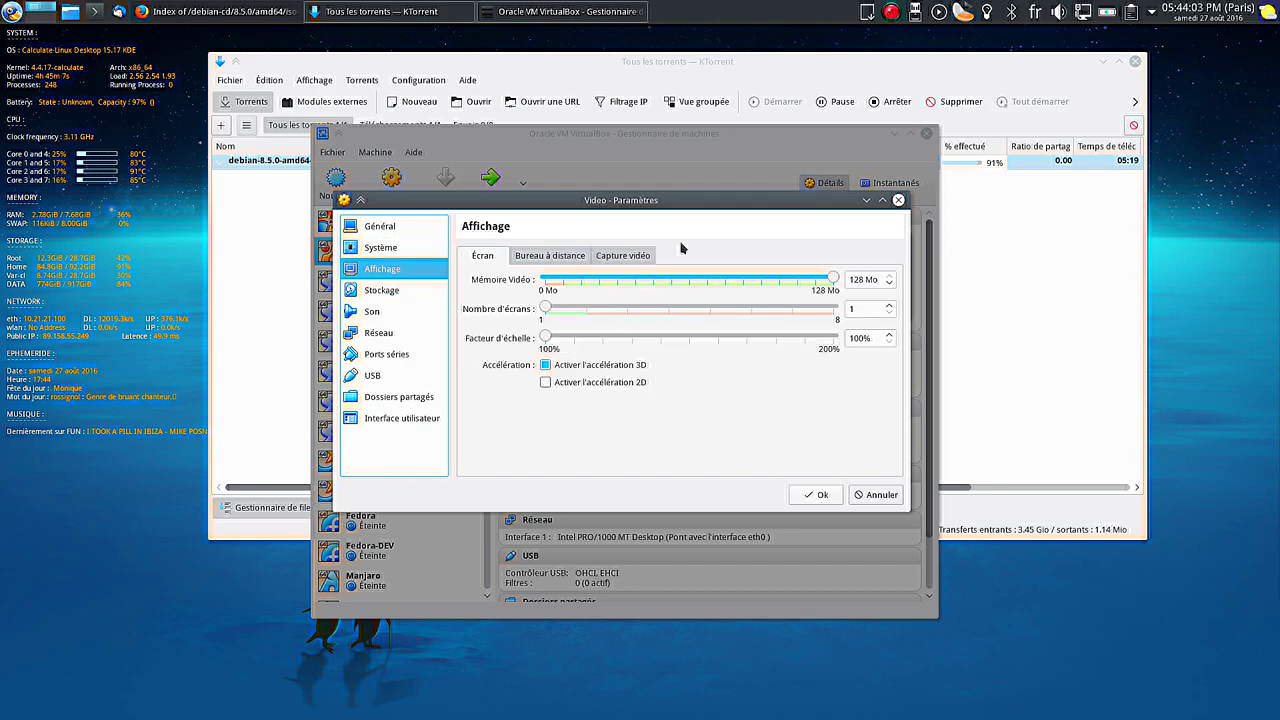
click(416, 293)
click(530, 318)
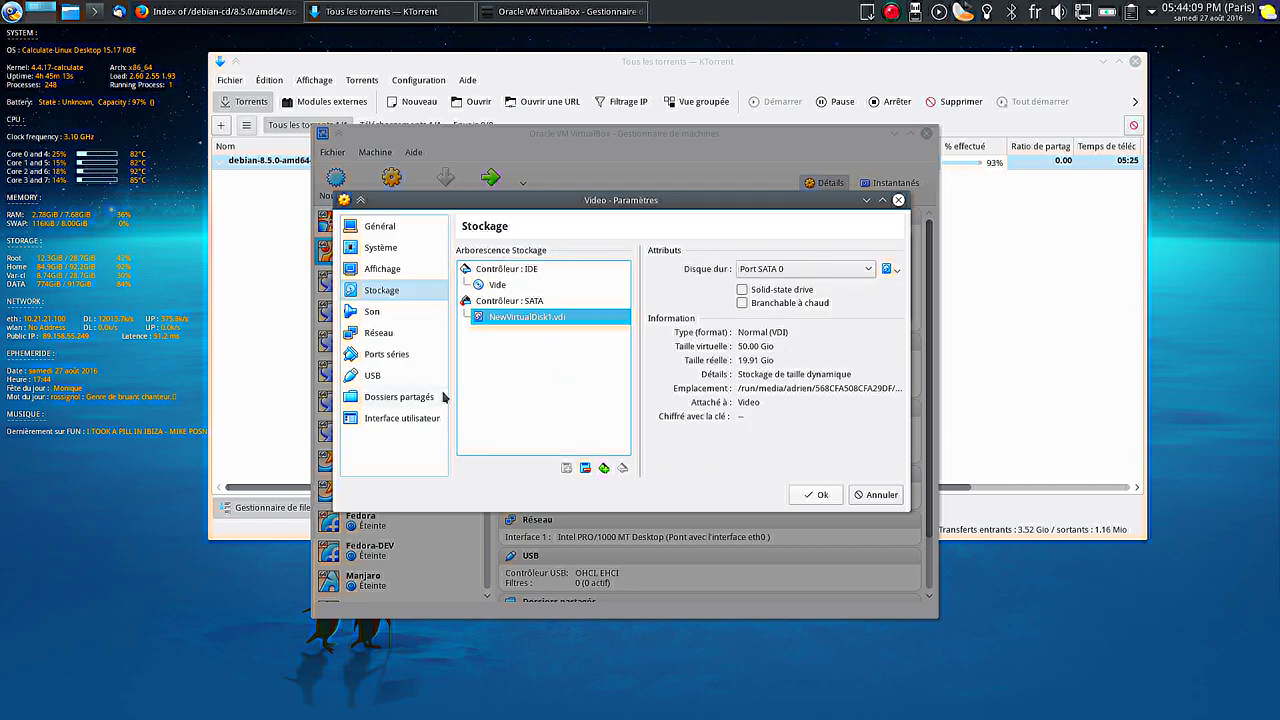
click(388, 334)
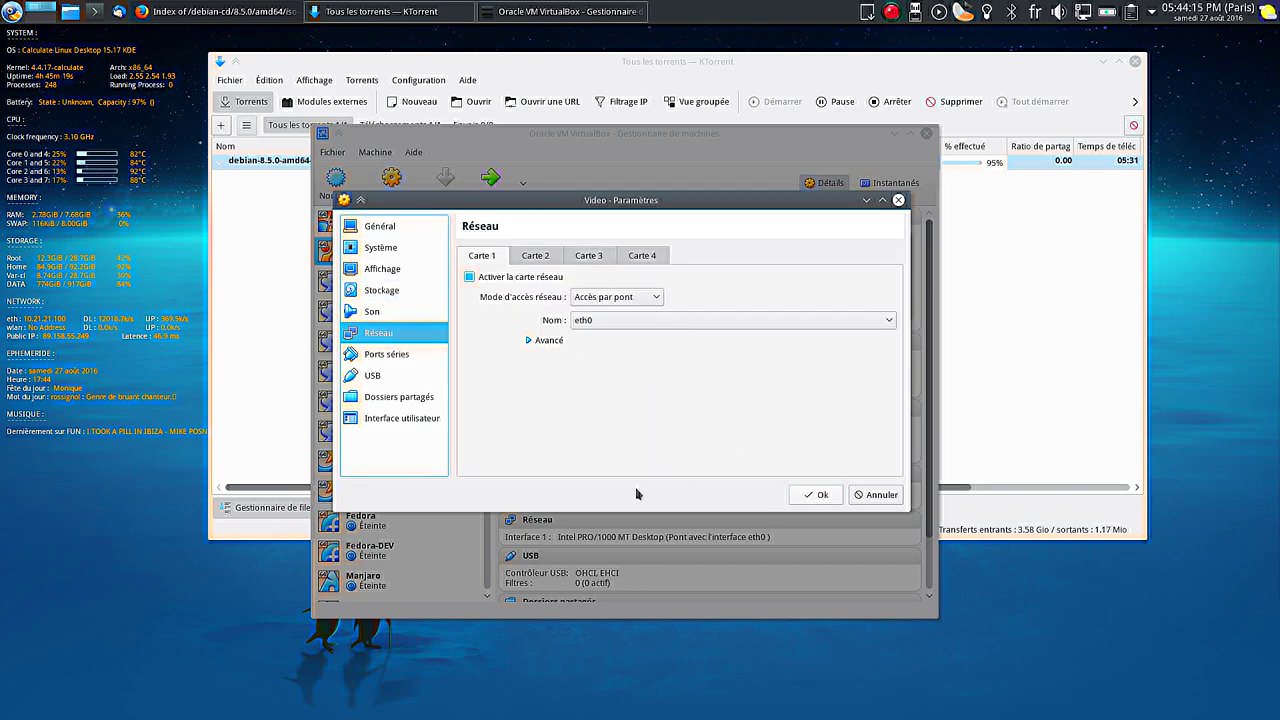
click(819, 495)
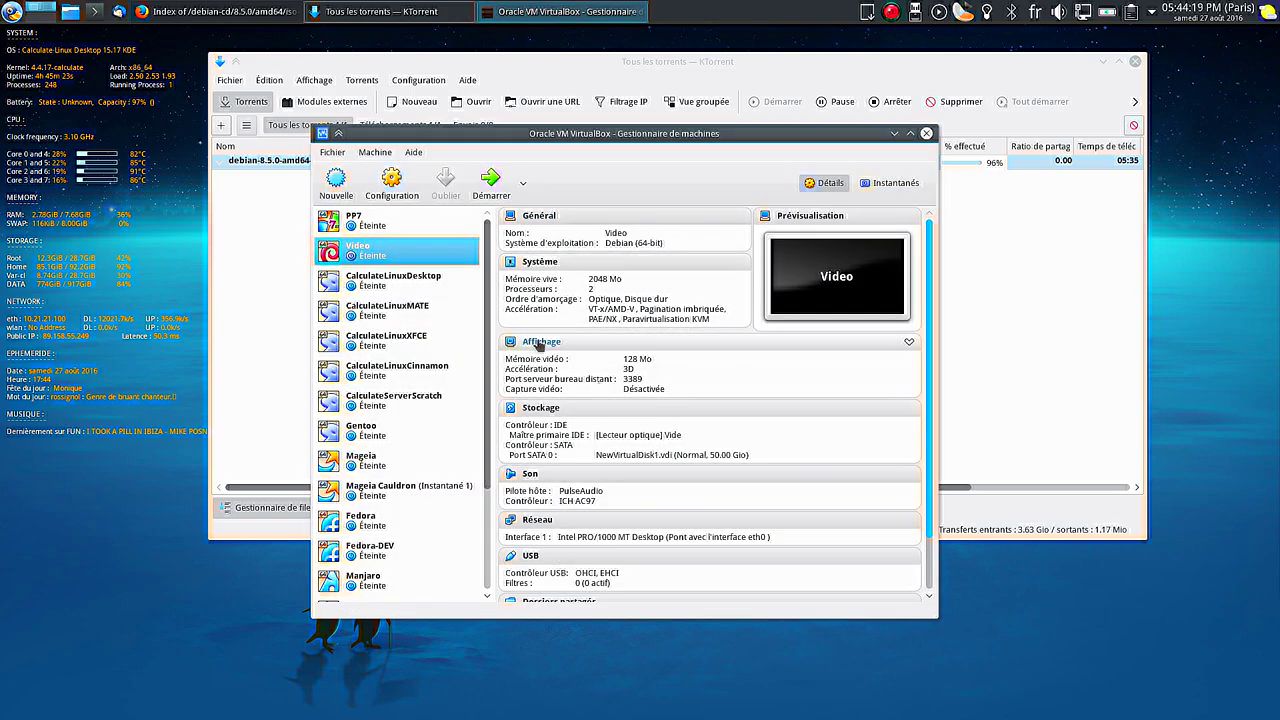
Insert debian-8.5.0-amd64-DVD-1.iso from the Téléchargements folder into the Video machine's empty IDE optical drive and save the settings.
click(392, 182)
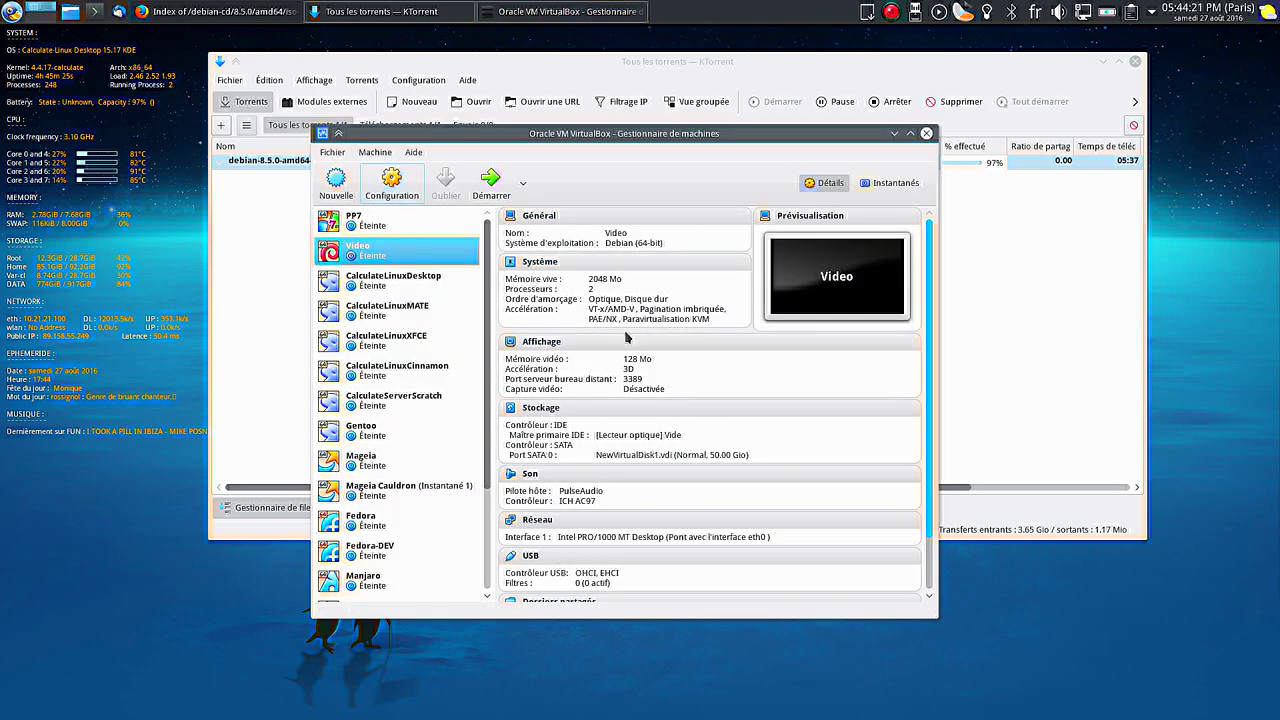
click(395, 297)
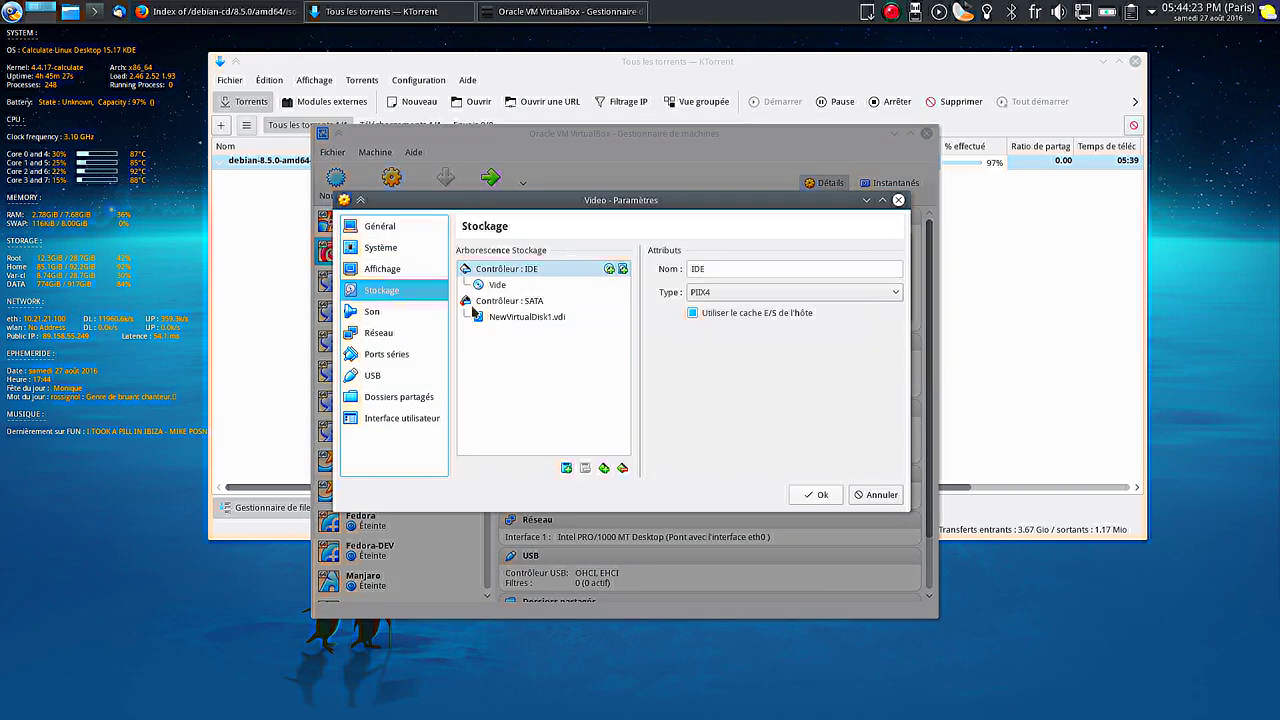
click(530, 287)
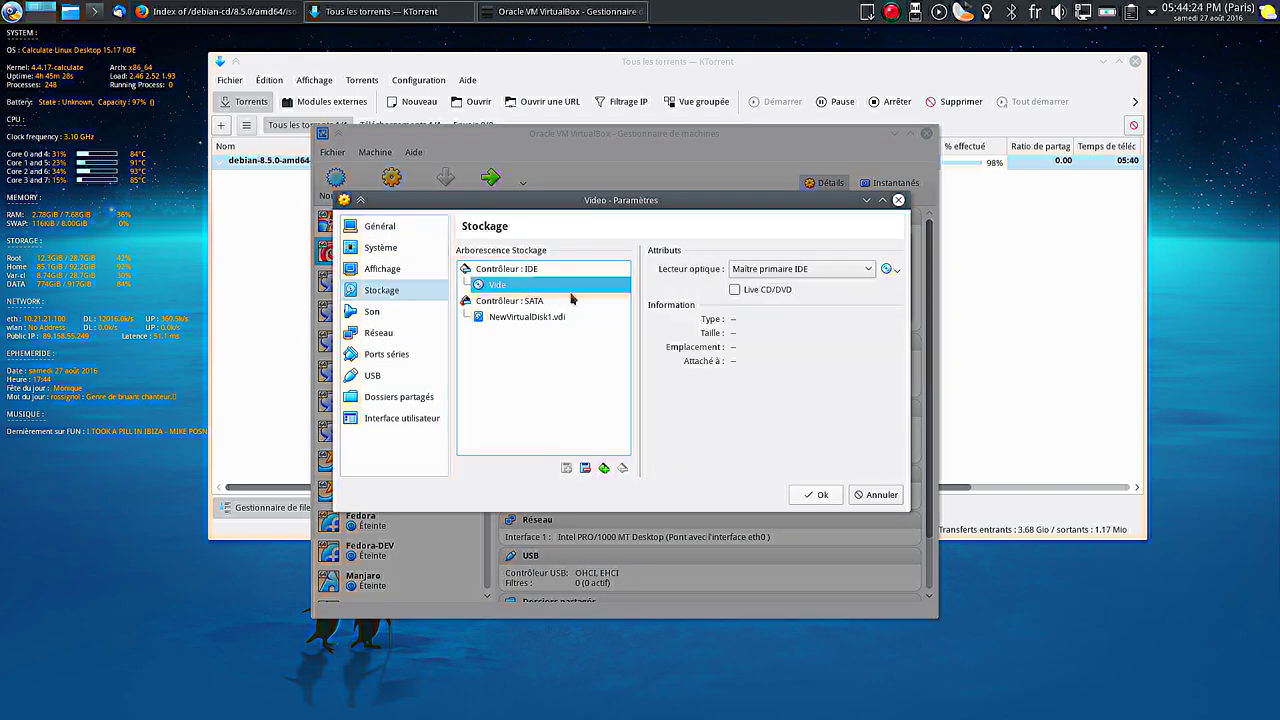
click(887, 269)
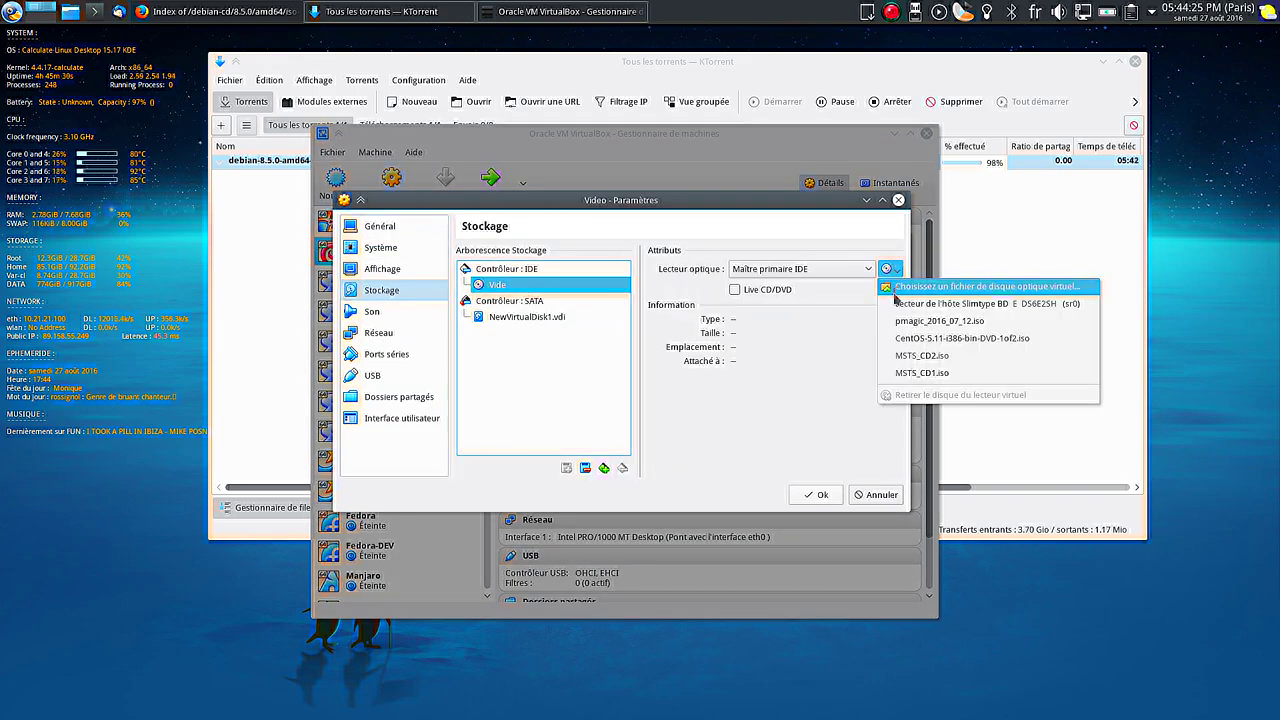
click(978, 289)
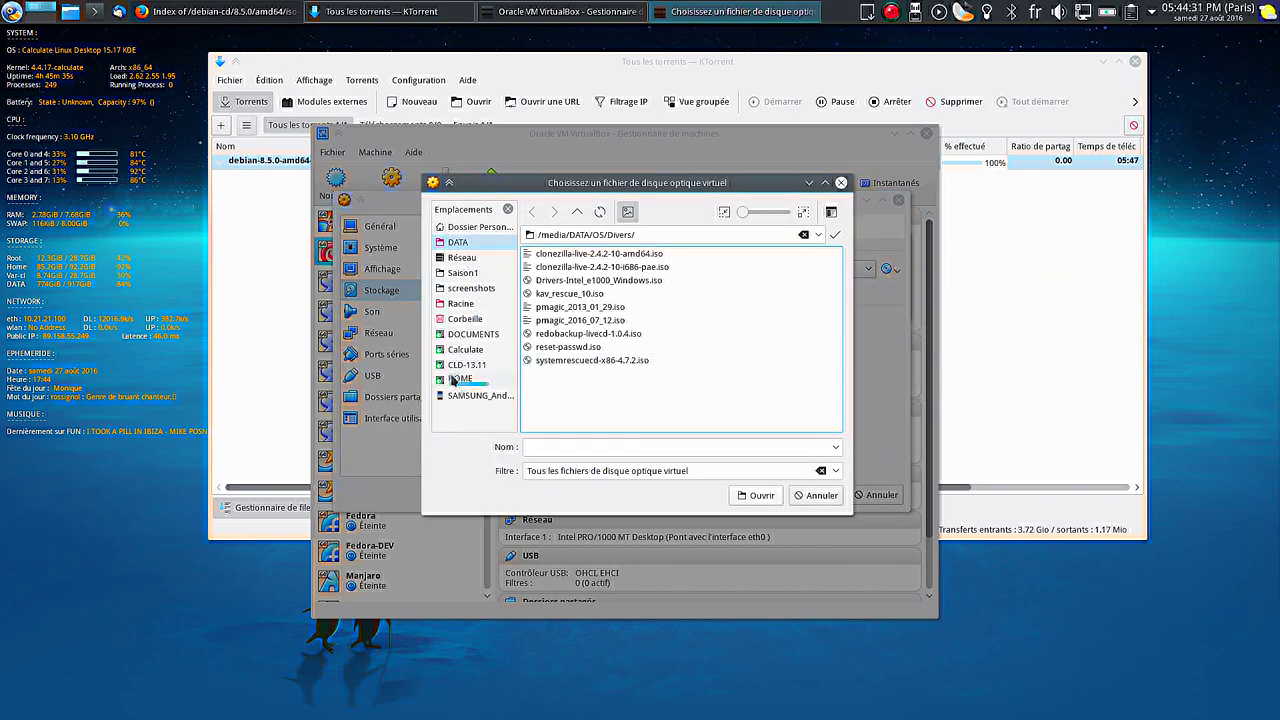
click(478, 228)
click(566, 374)
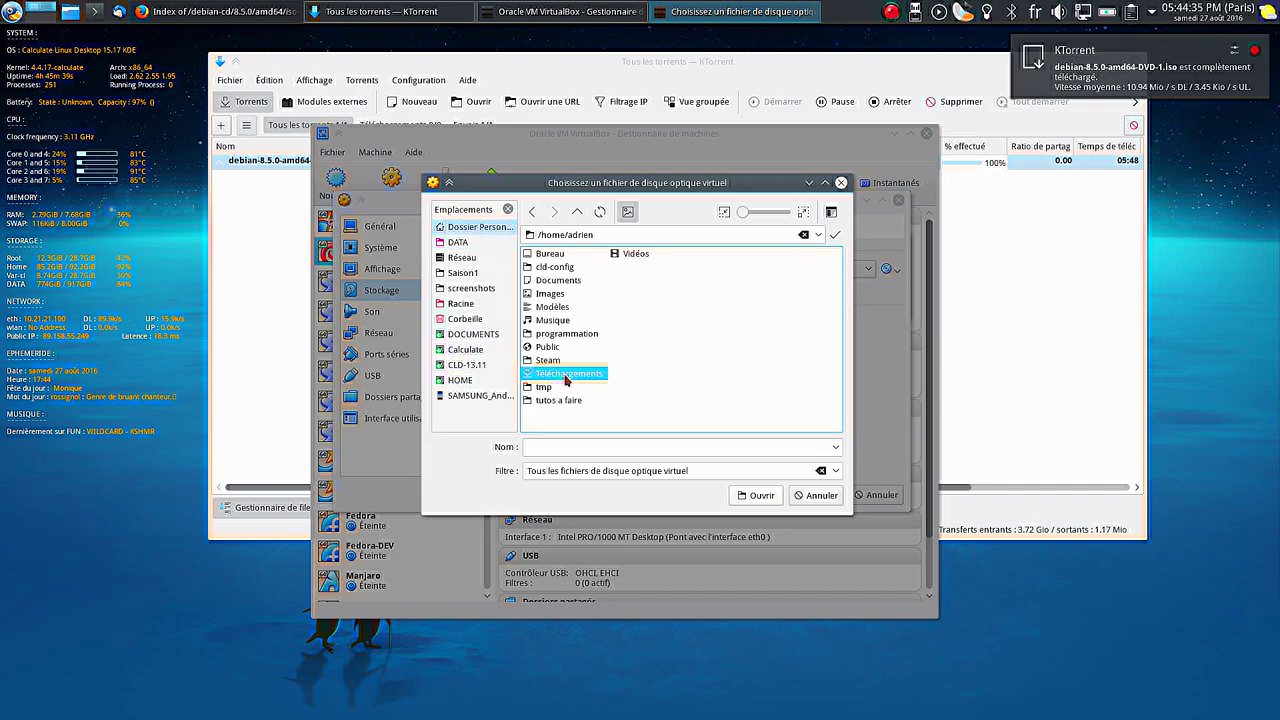
click(566, 320)
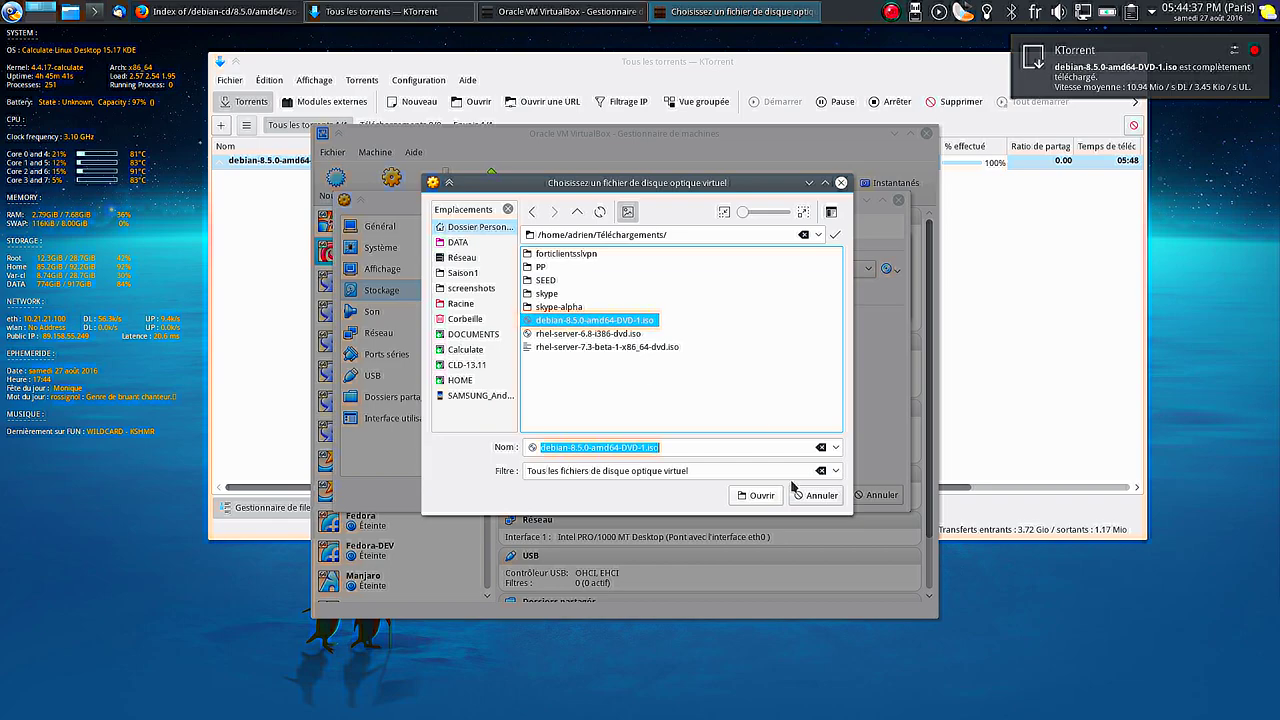
click(758, 496)
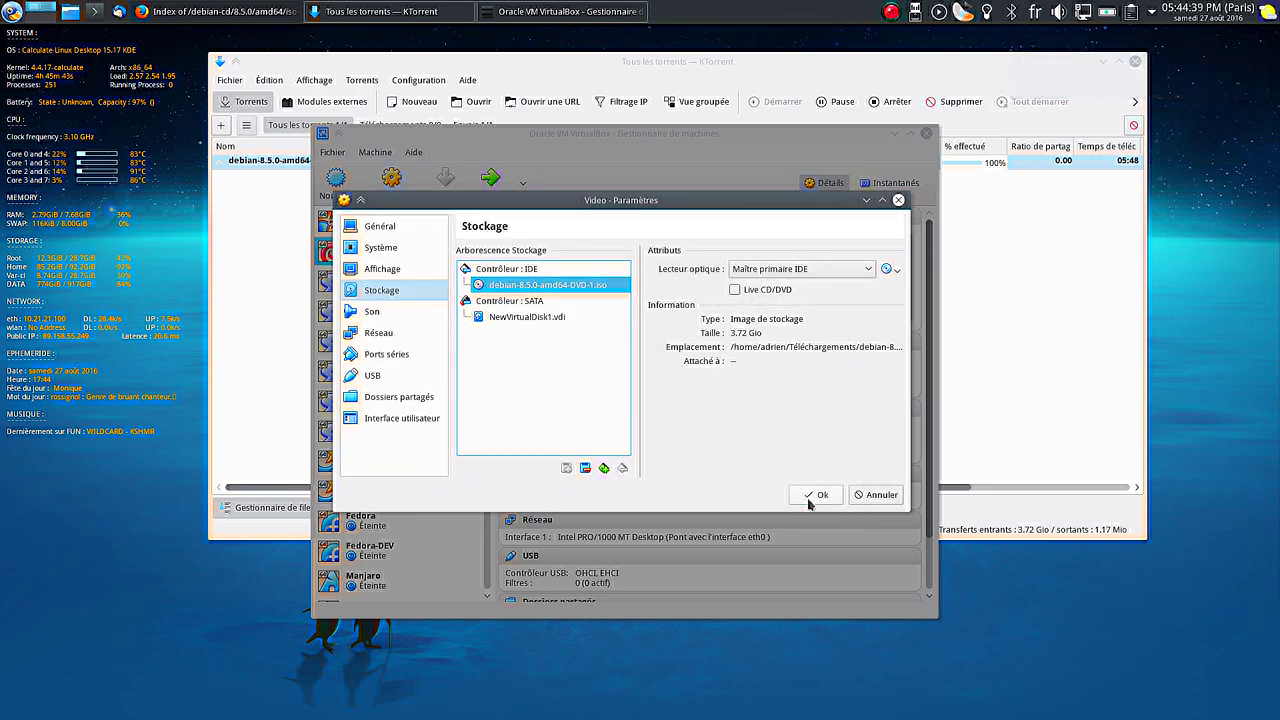
click(812, 495)
Start the Video virtual machine and launch Graphical install from the Debian installer boot menu.
click(490, 182)
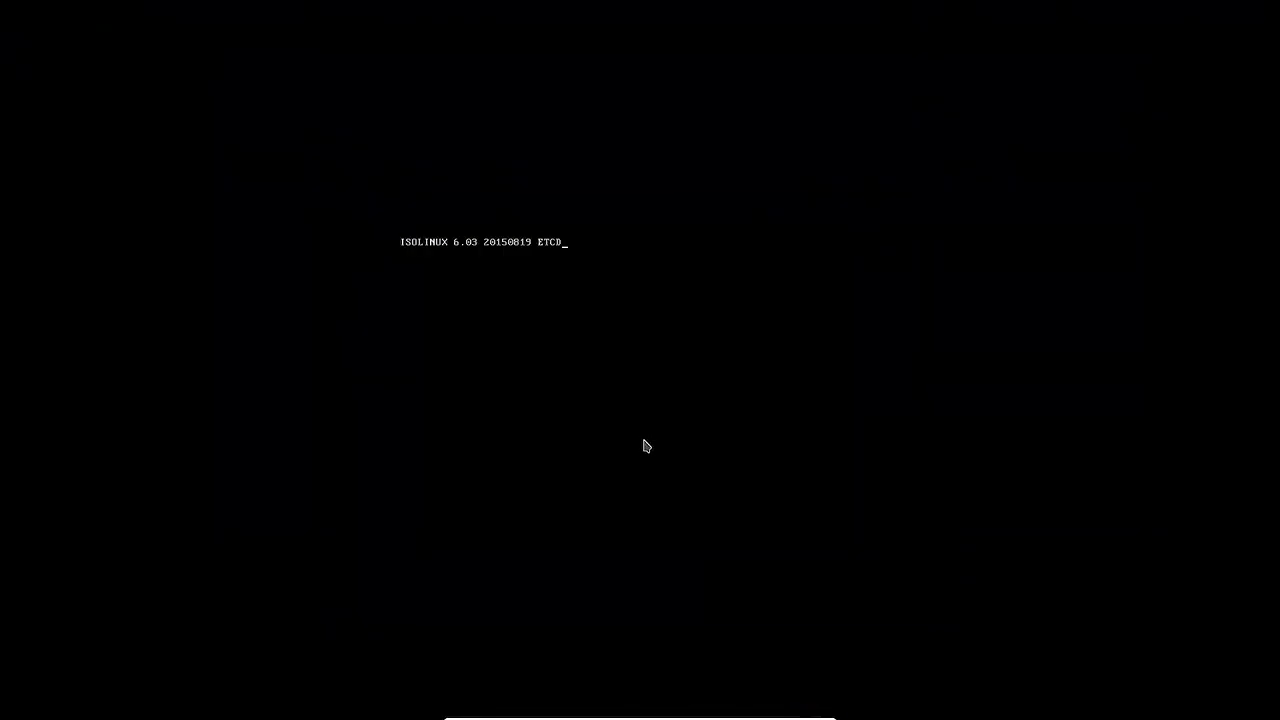
key(Down)
key(Up)
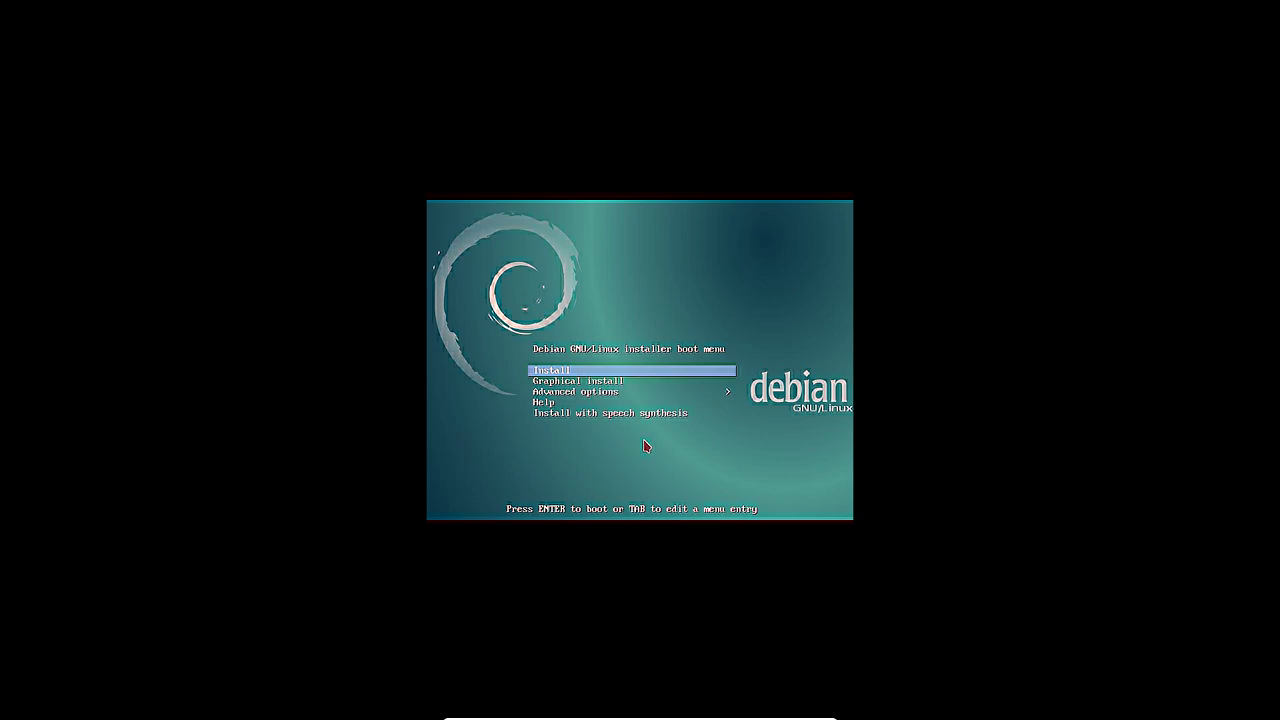
key(Down)
key(Down)
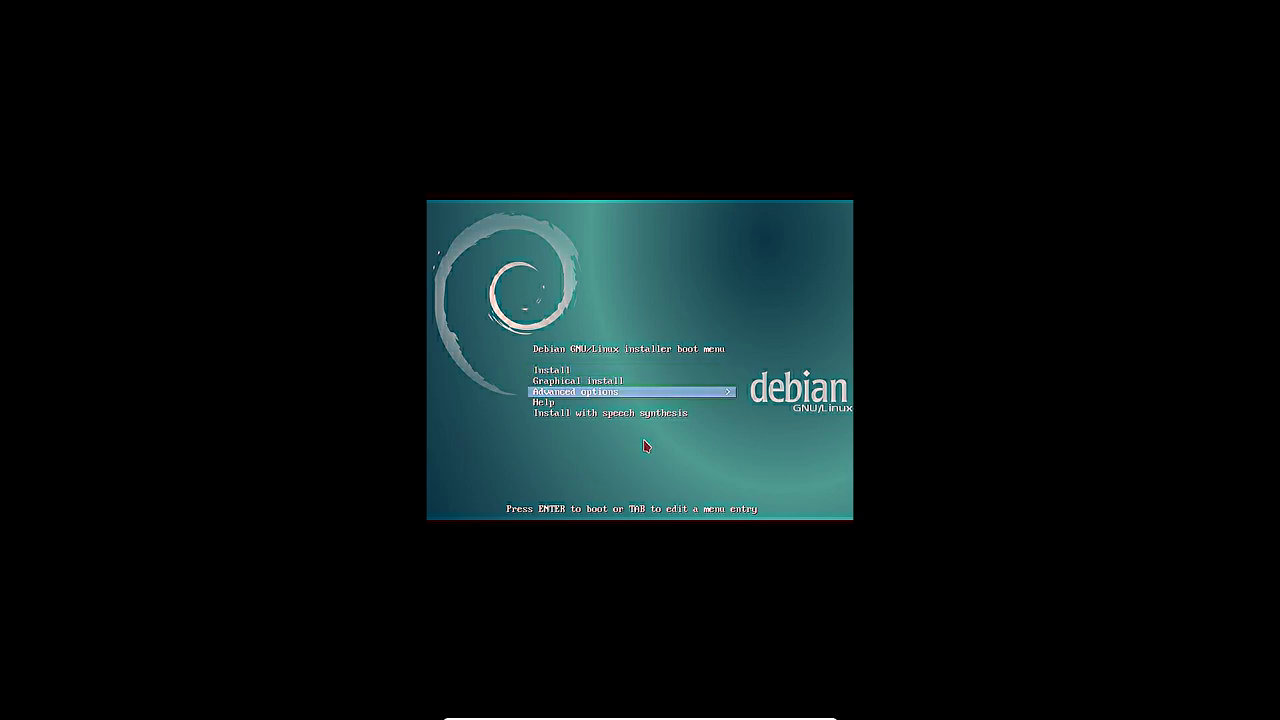
key(Up)
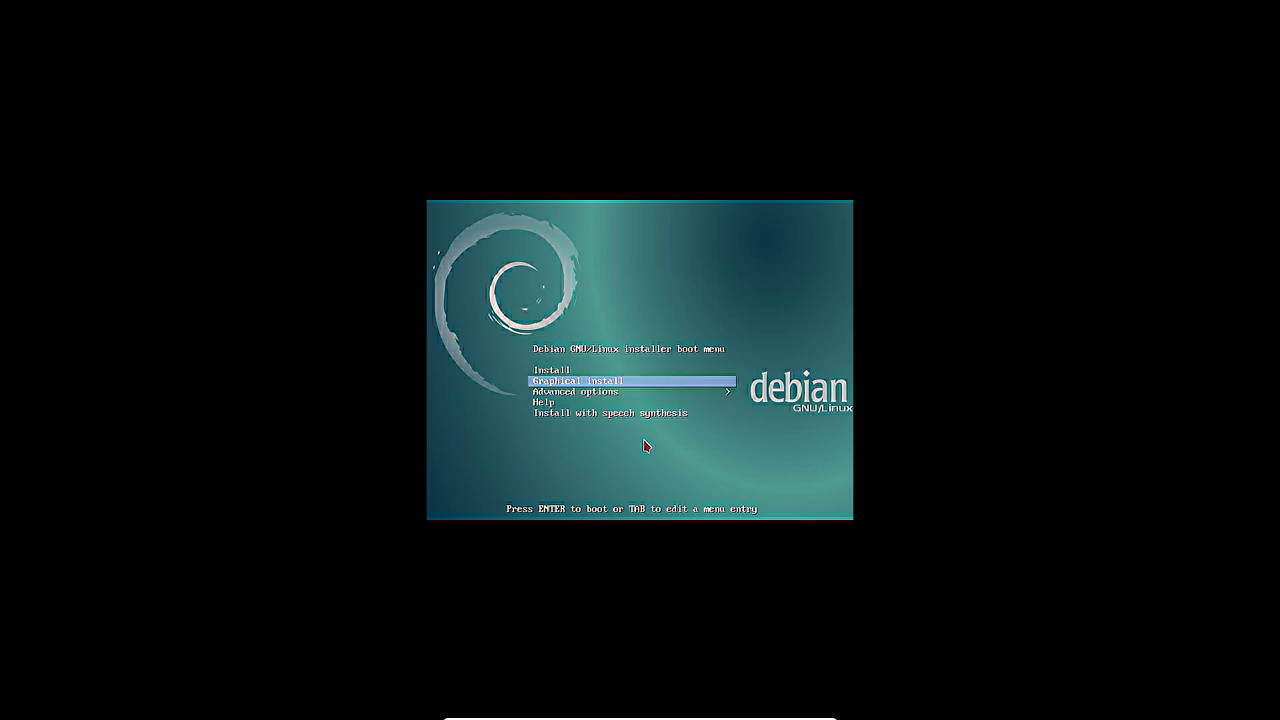
key(Return)
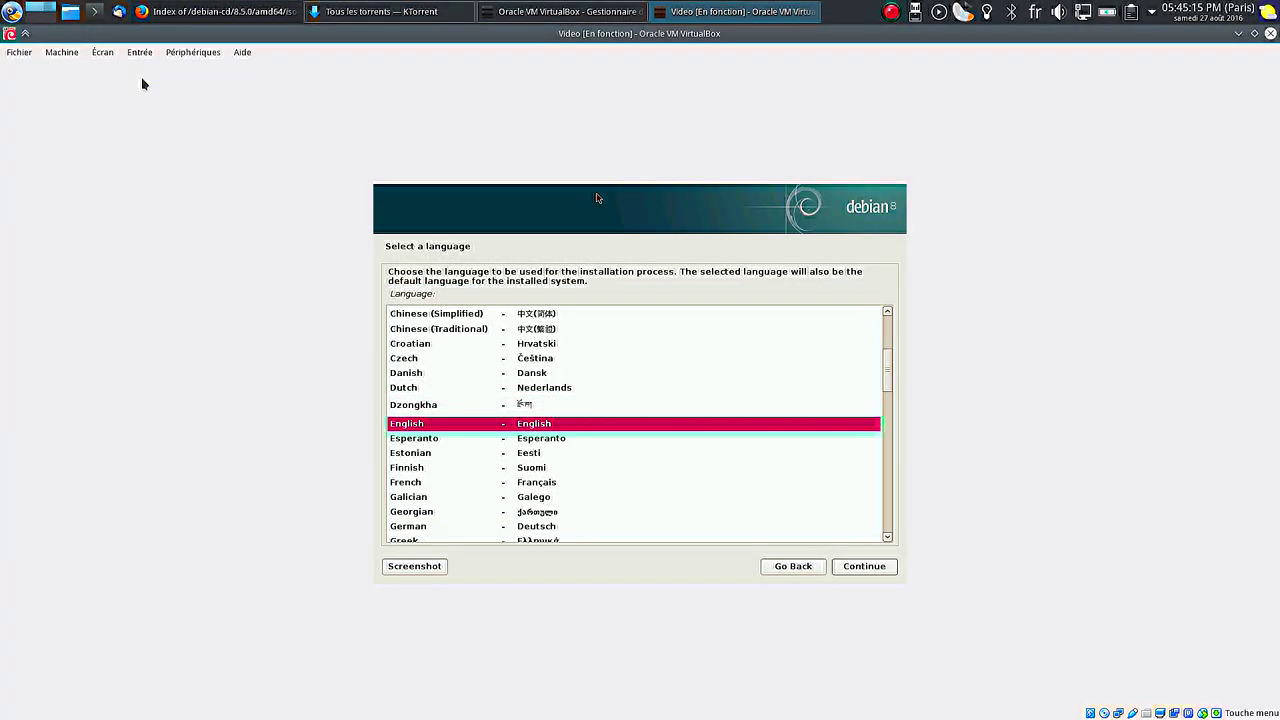
Enlarge the virtual machine's display scale and return it to full-screen mode.
click(103, 52)
mouse_move(280, 262)
click(347, 319)
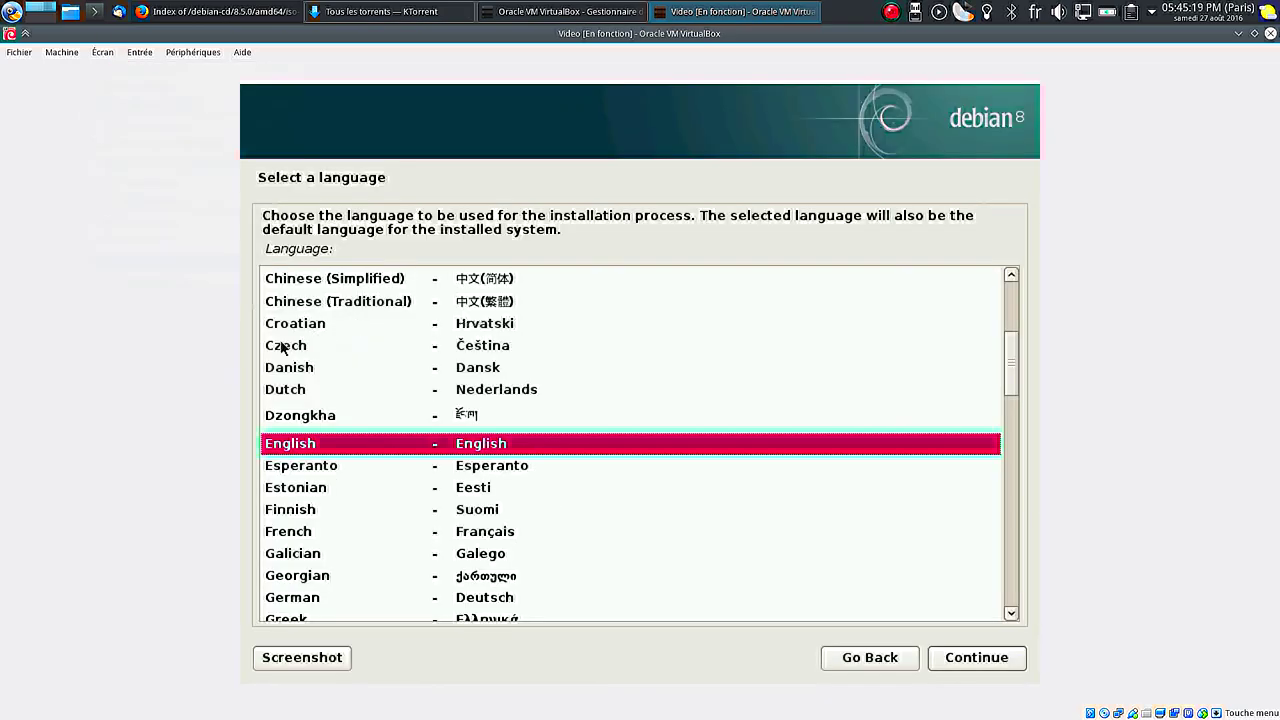
key(ctrl+f)
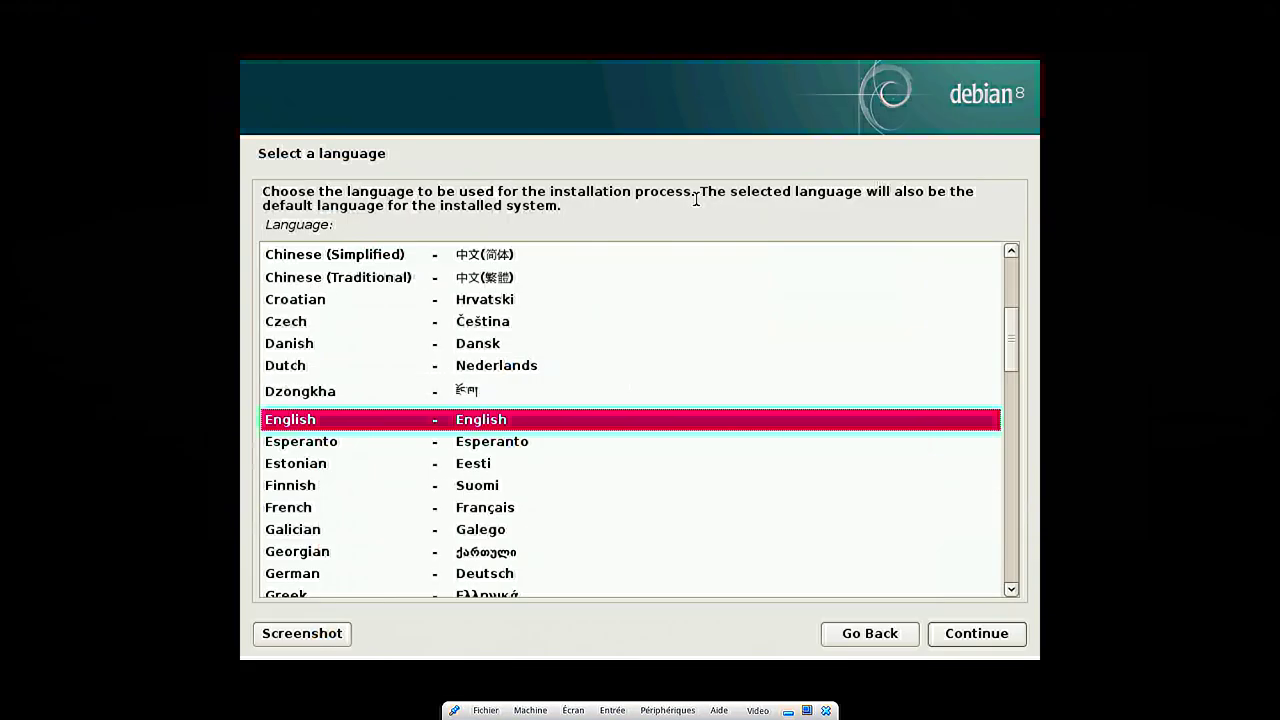
Configure the installer's localisation with the French language, France as the country and the Français keyboard layout.
click(307, 518)
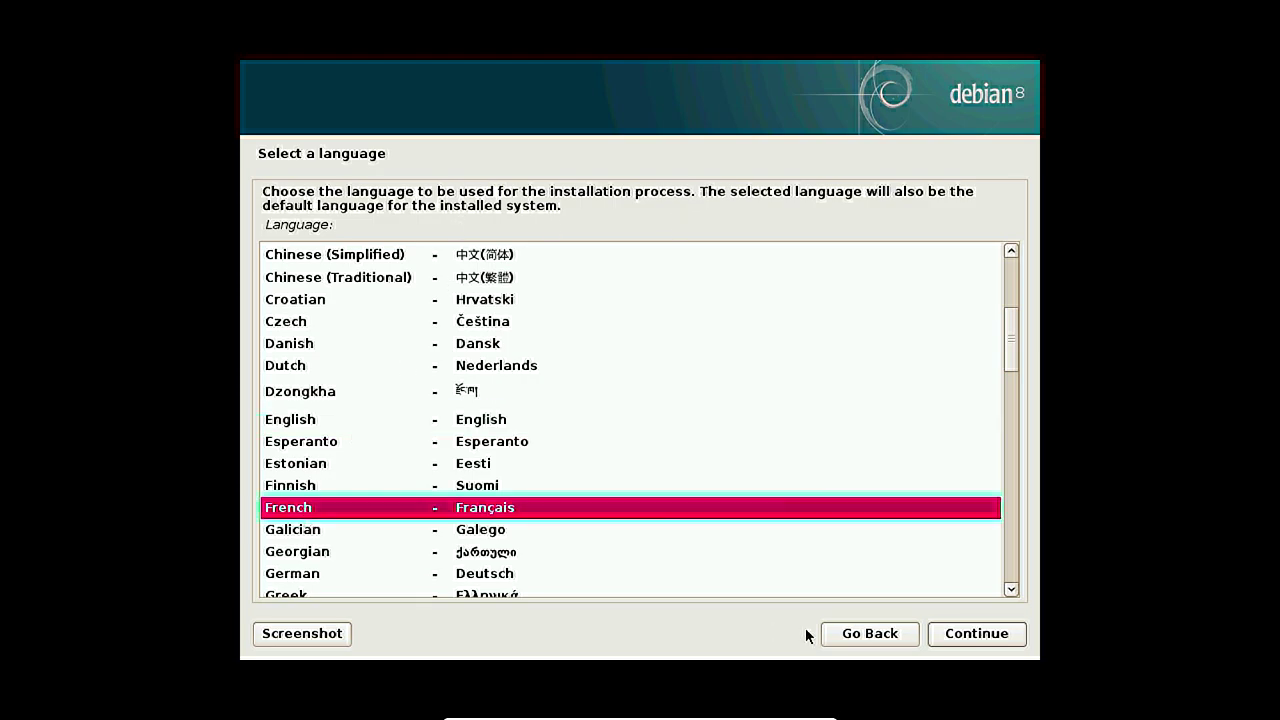
click(991, 643)
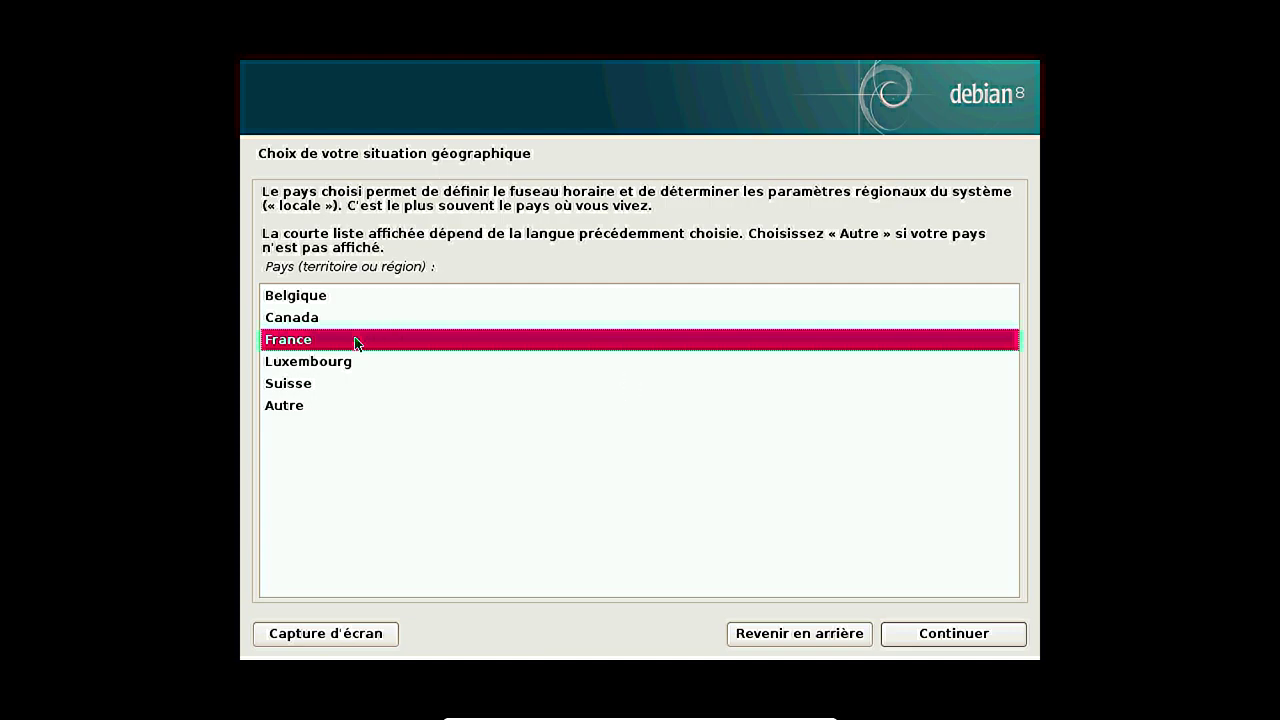
click(947, 636)
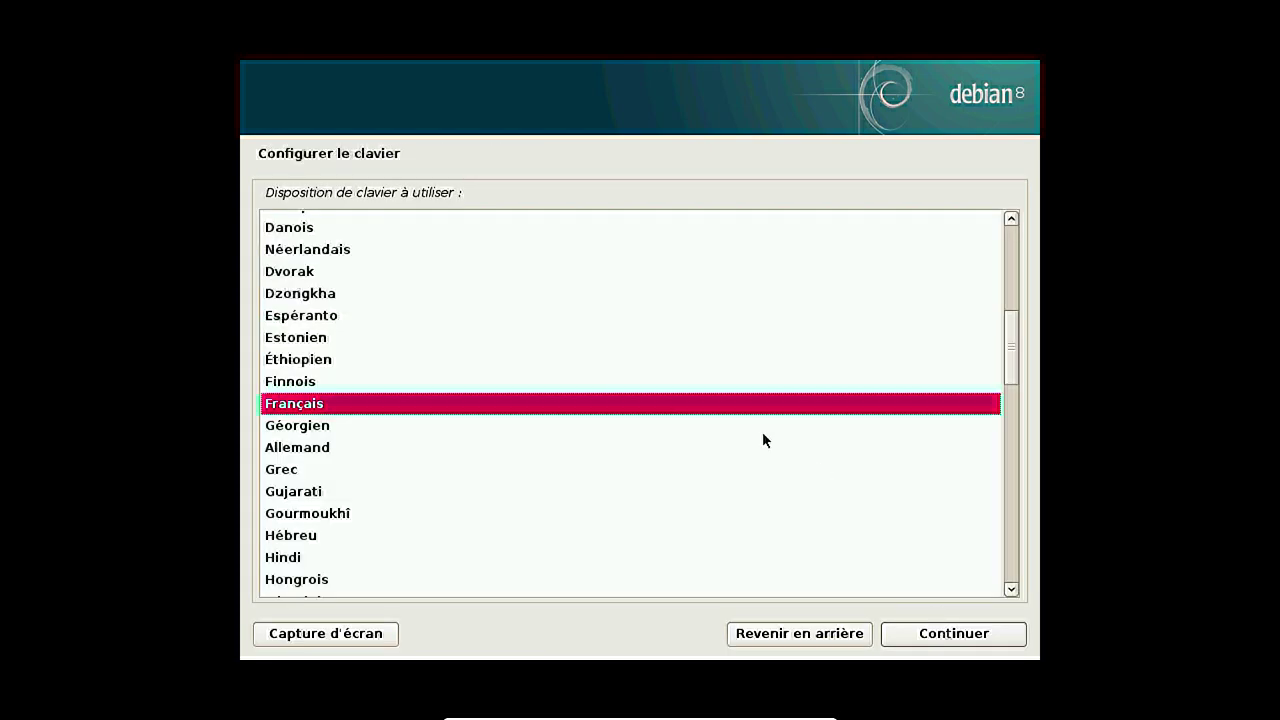
click(969, 638)
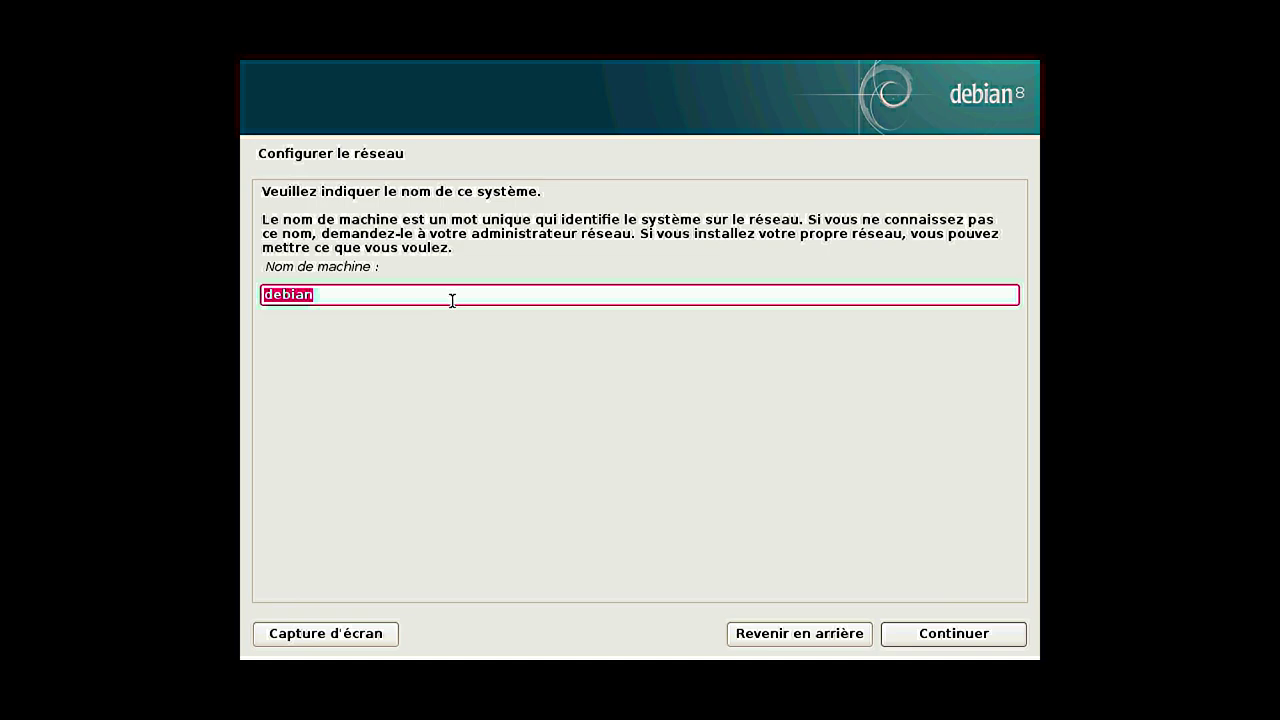
Accept debian as the machine name and leave the network domain empty.
click(956, 636)
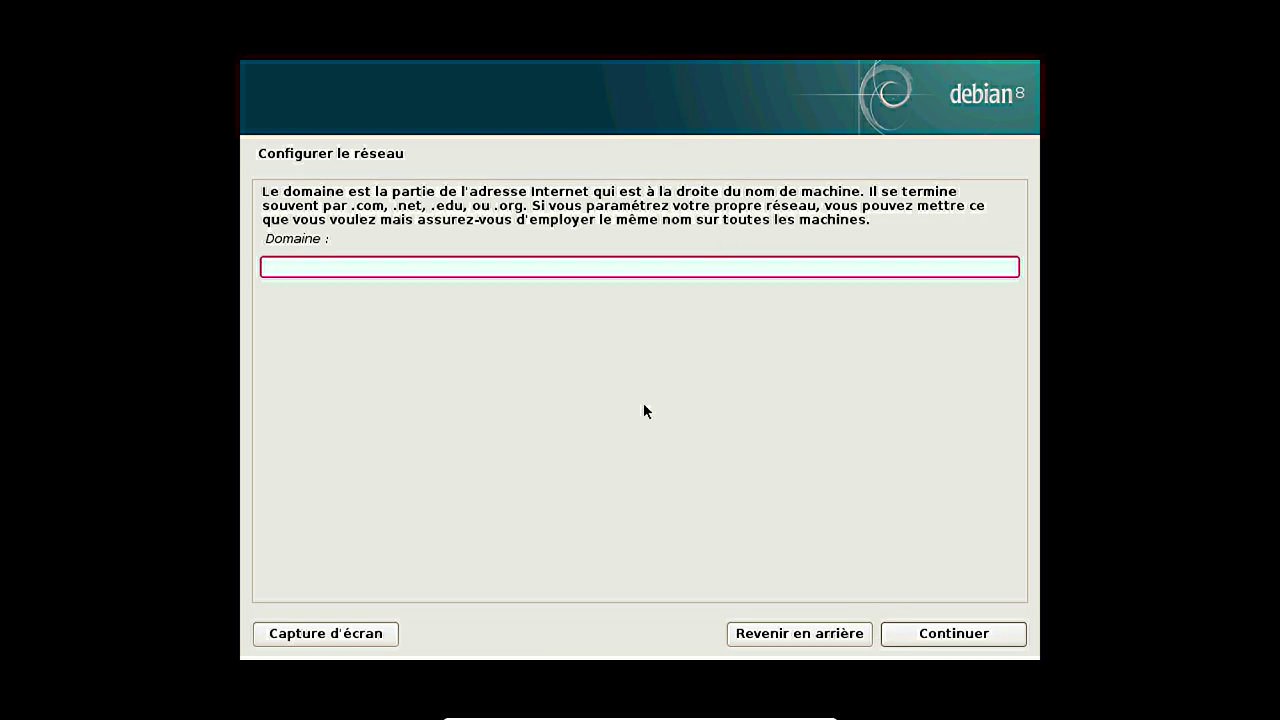
click(938, 634)
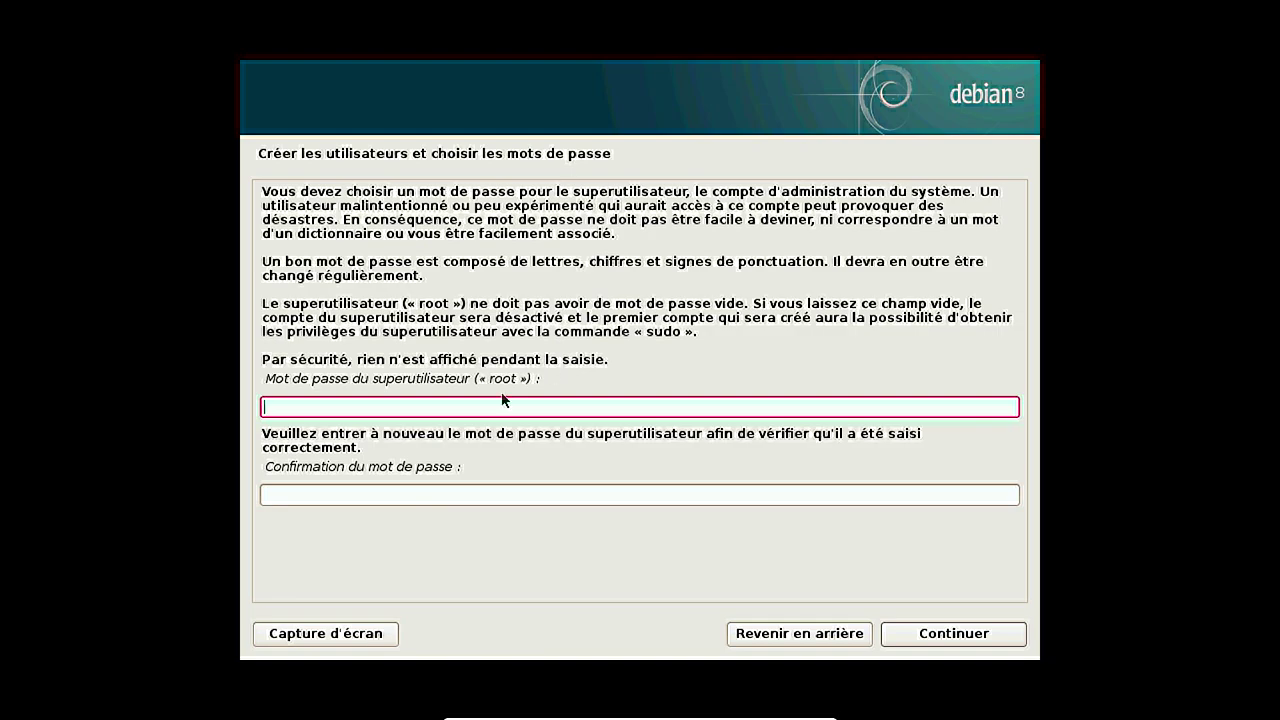
Try to set the superuser (root) password by entering it, repeating it in the confirmation field and submitting both.
text(********)
key(Tab)
text(********)
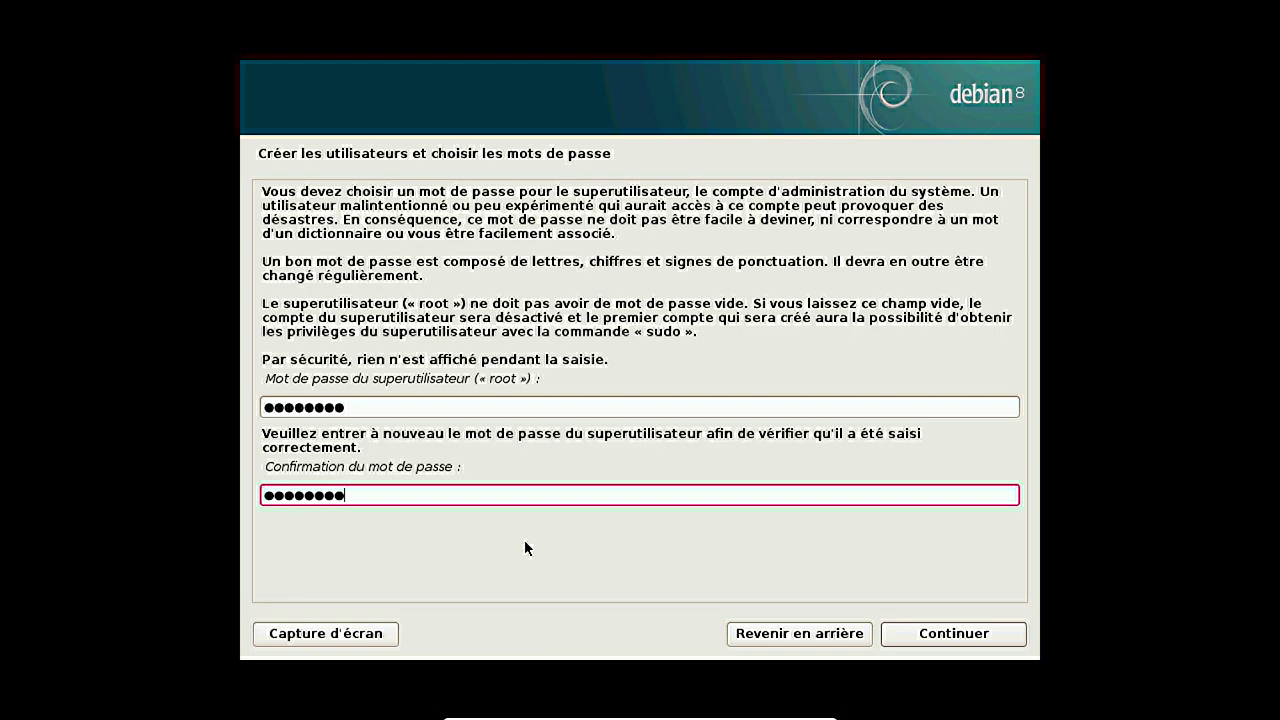
click(940, 630)
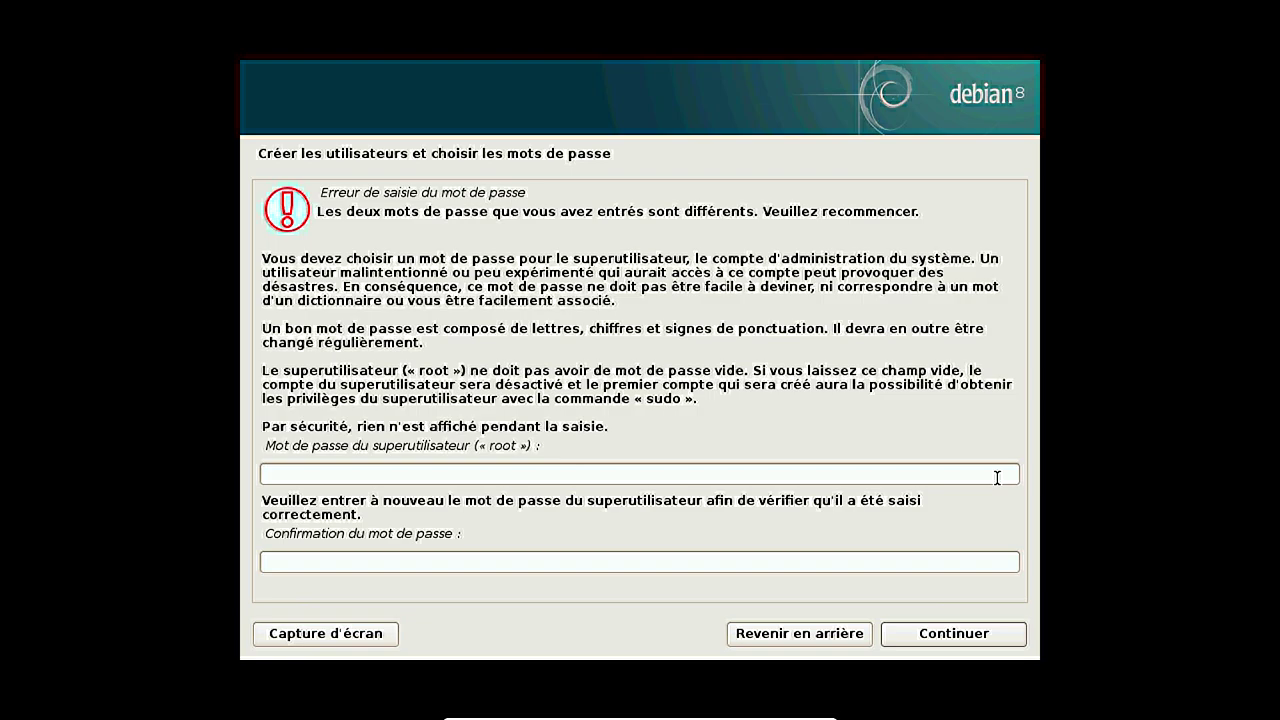
Enter the superuser (root) password again, repeat it in the confirmation field and submit both.
click(659, 478)
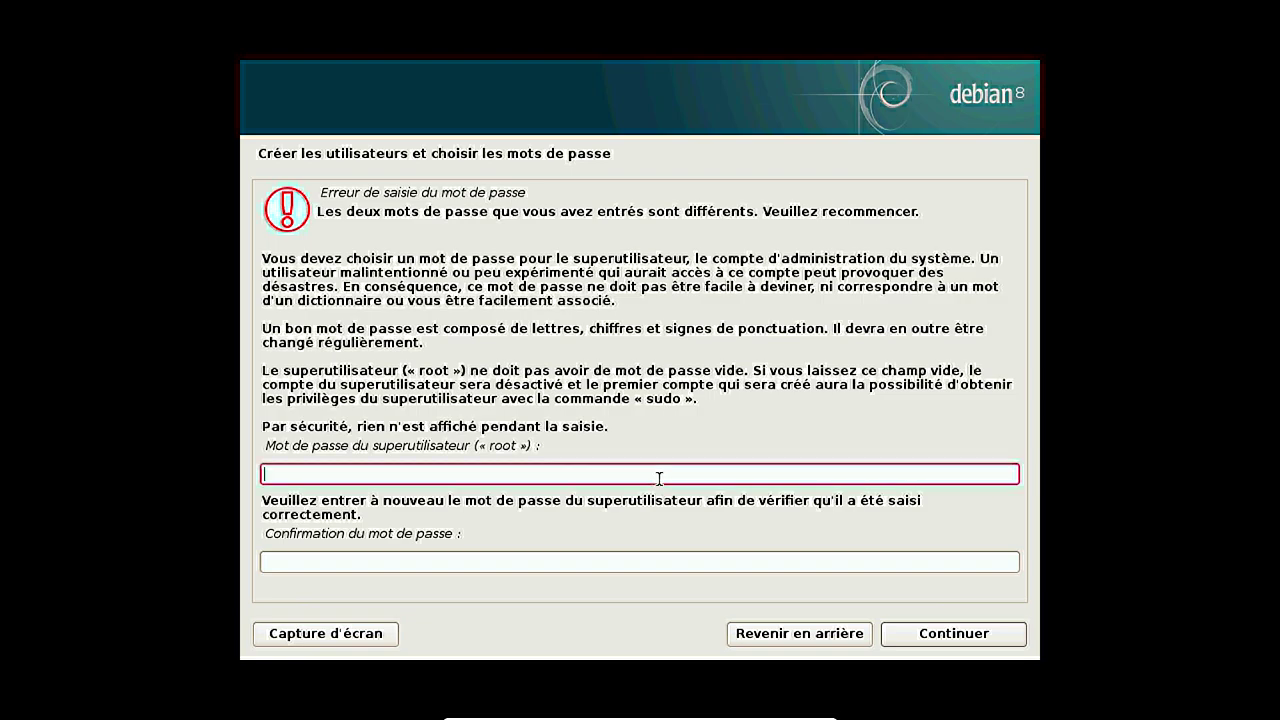
text(********)
key(Tab)
text(********)
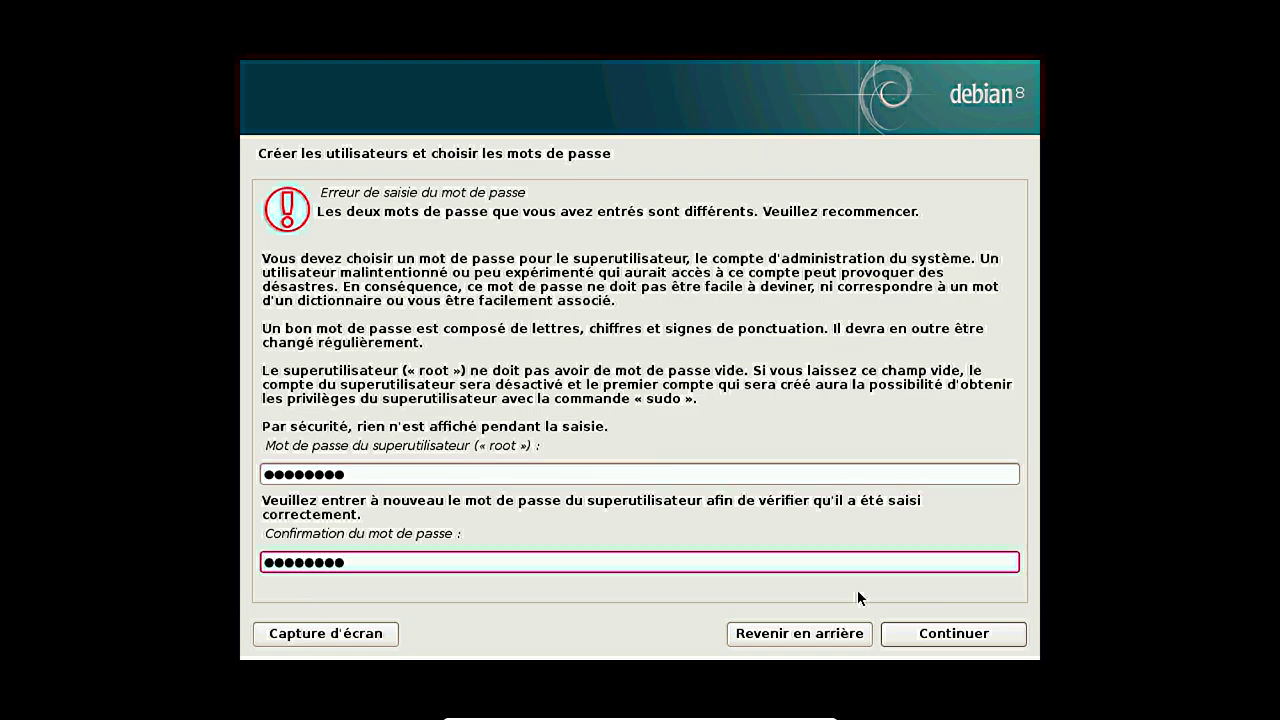
click(922, 636)
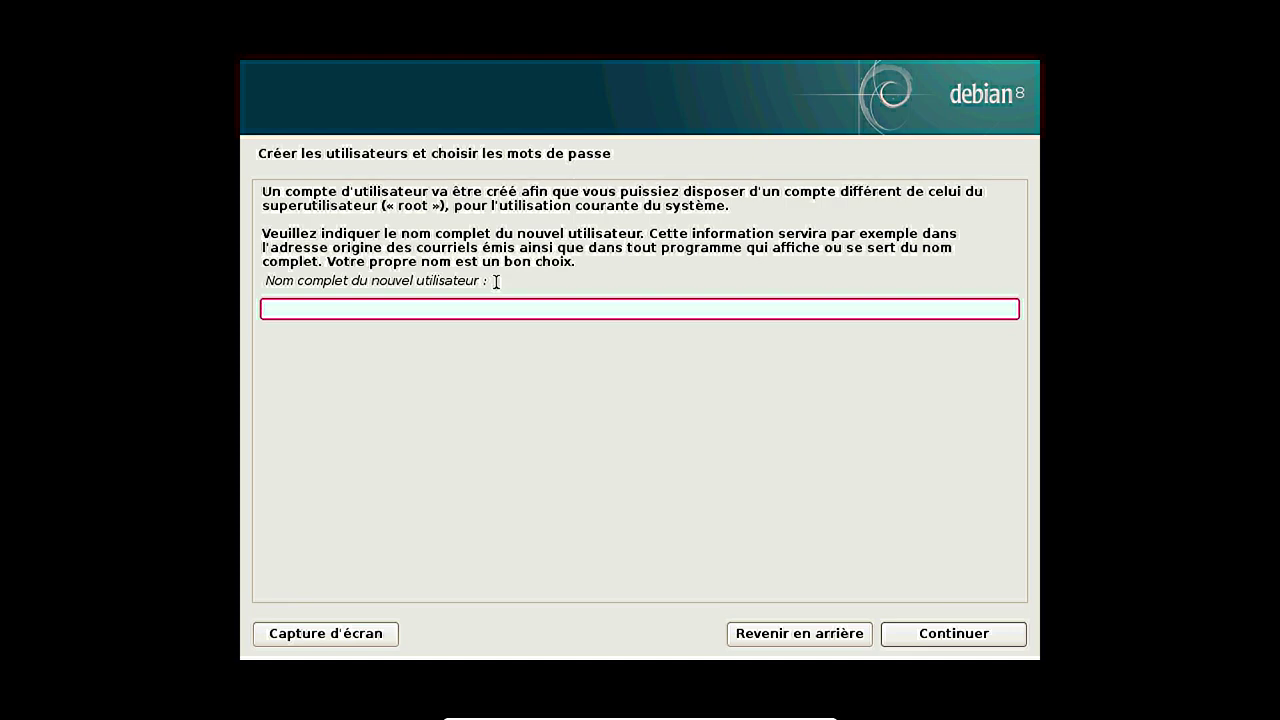
Create the regular user account with the user's full name, the suggested login and a confirmed account password.
text(Adrien Linuxtricks)
click(925, 640)
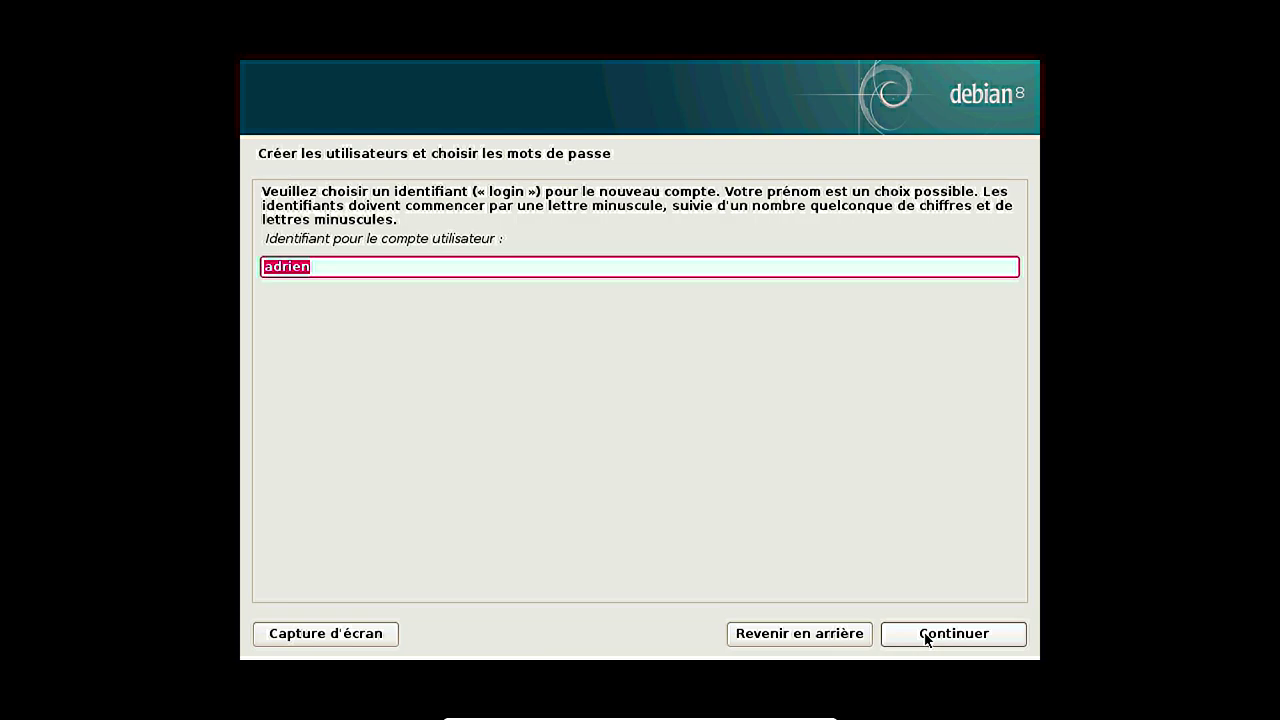
click(925, 640)
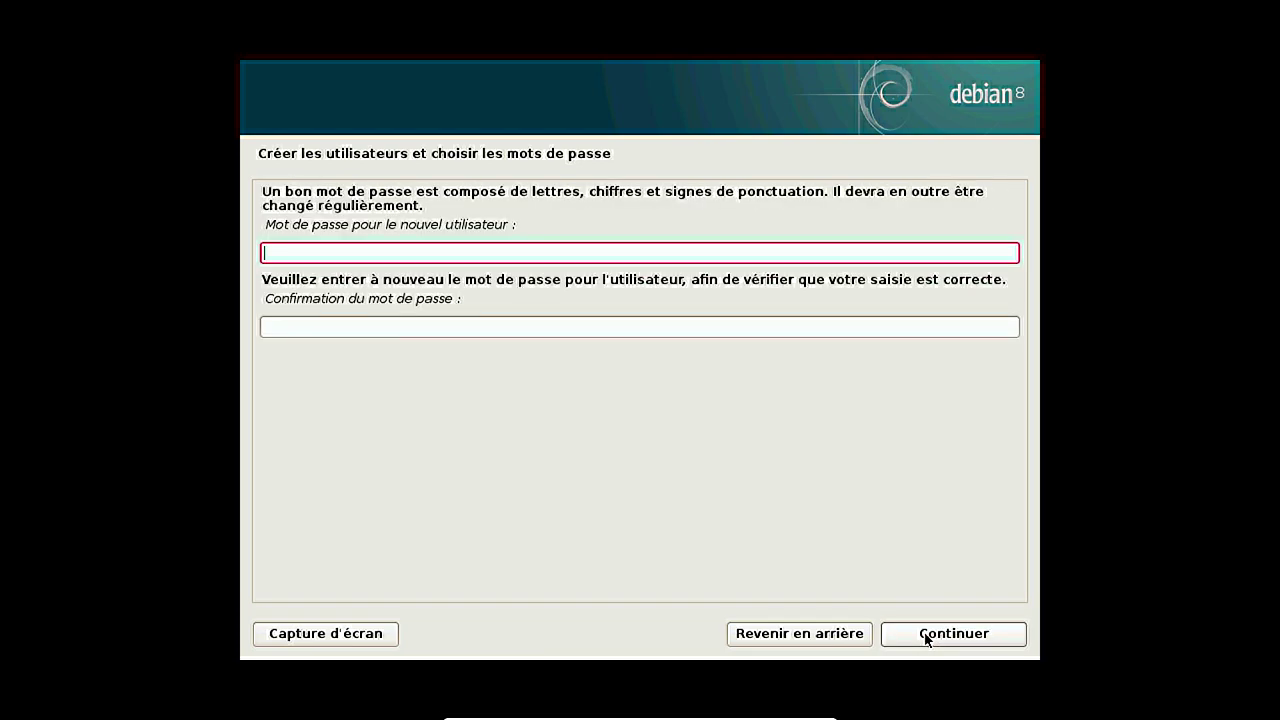
text(********)
key(Tab)
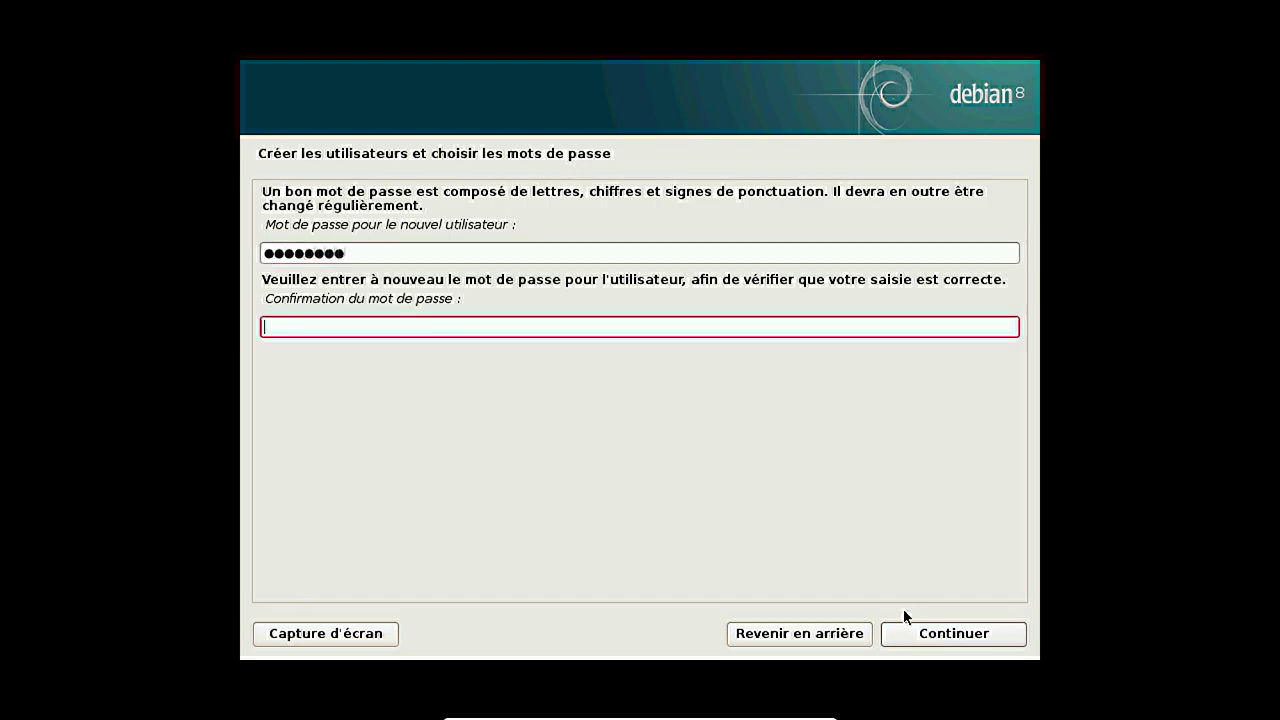
text(********)
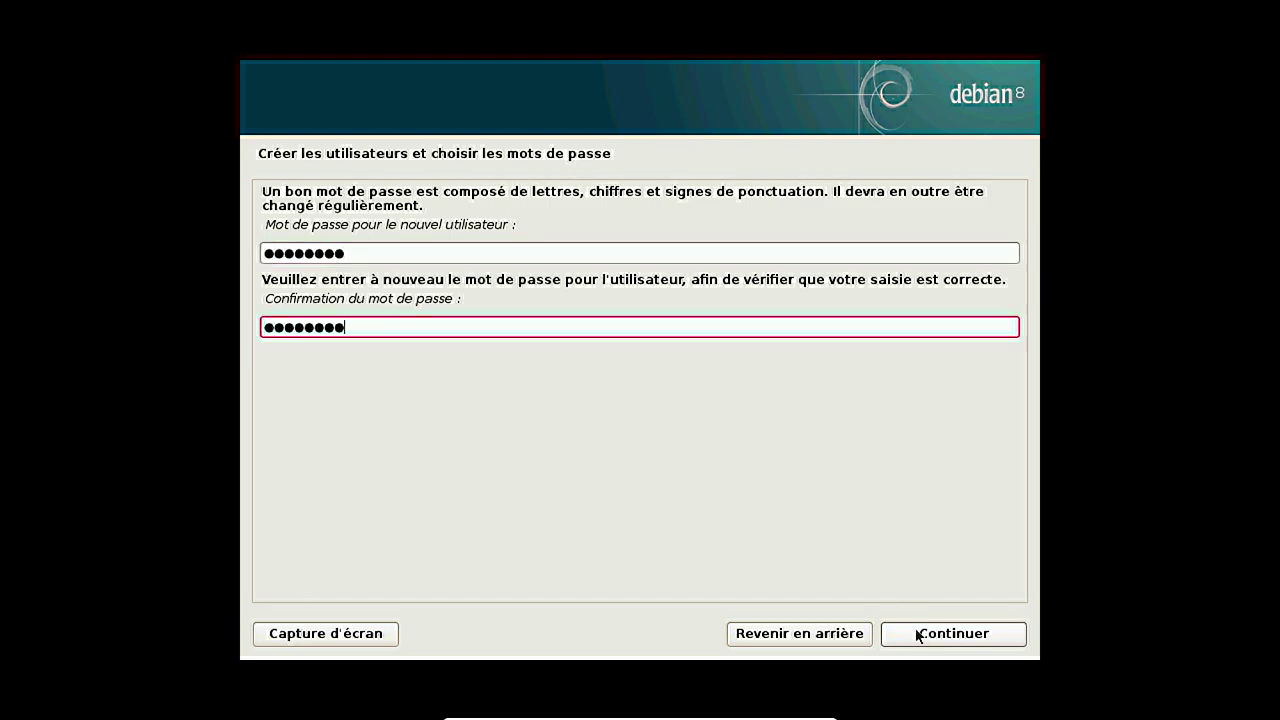
click(918, 634)
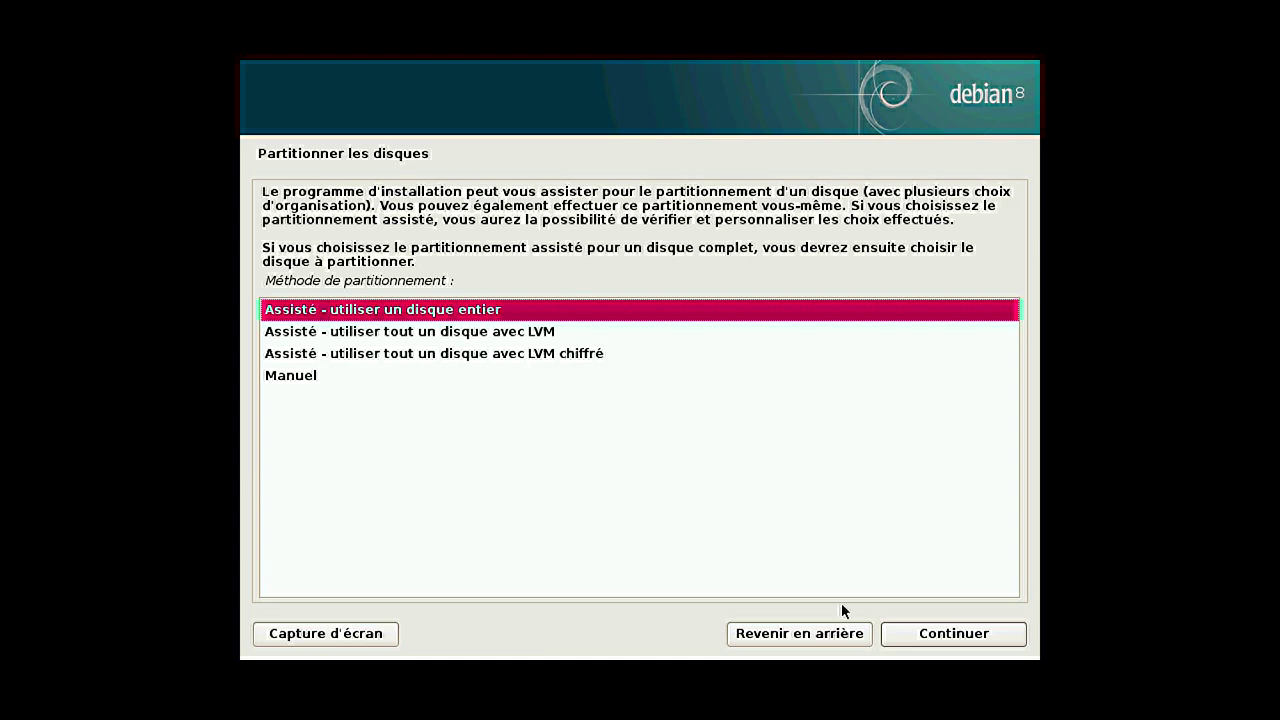
Partition the entire sda disk with guided partitioning, everything in a single partition, and write the changes to disk.
click(991, 639)
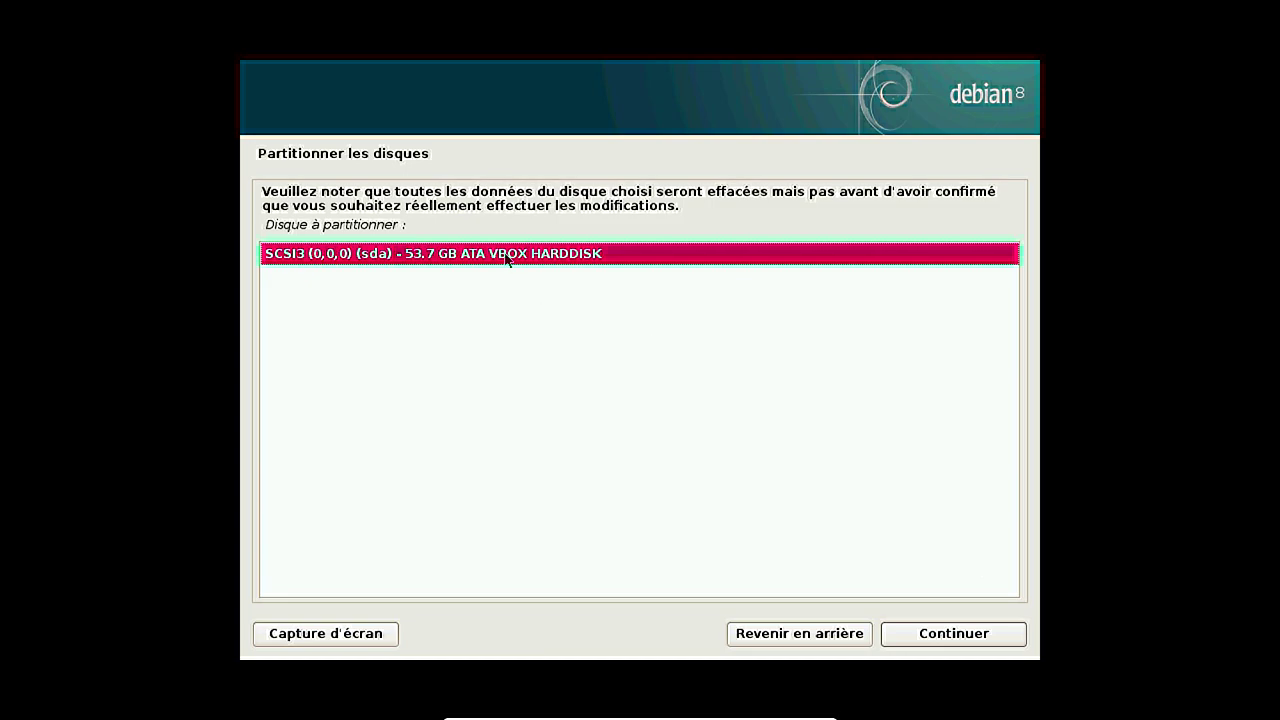
click(972, 638)
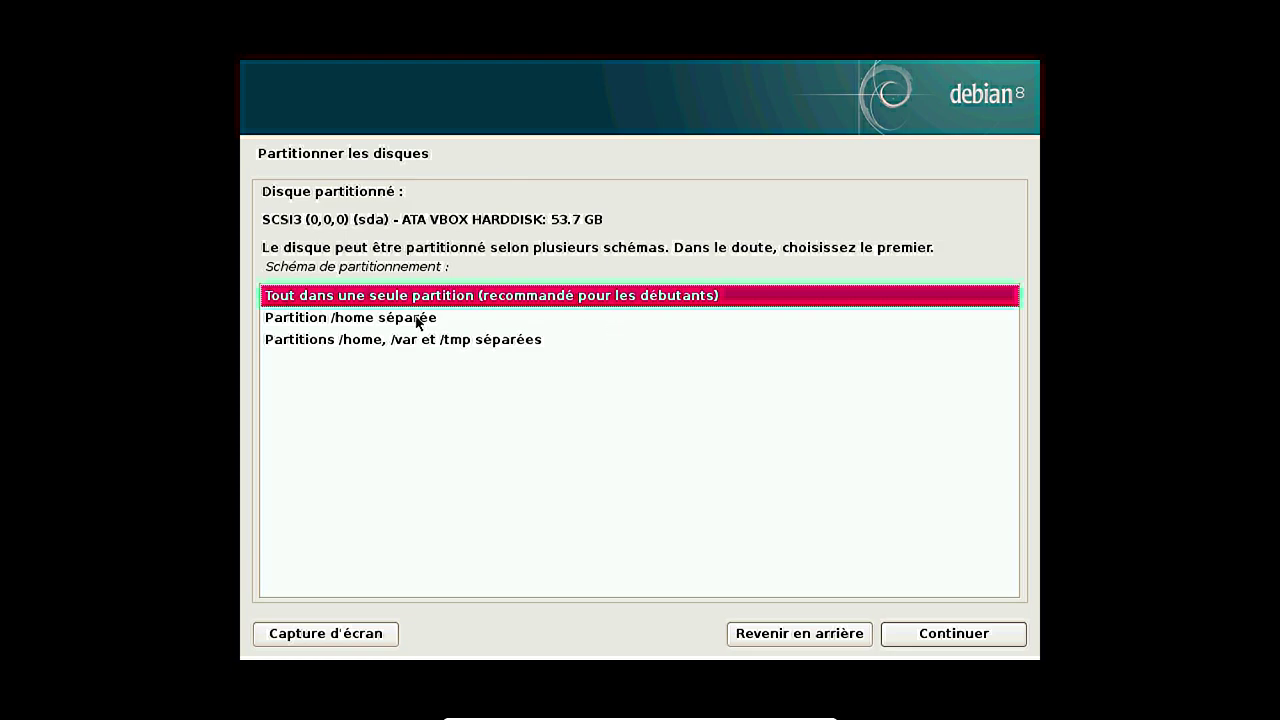
click(951, 638)
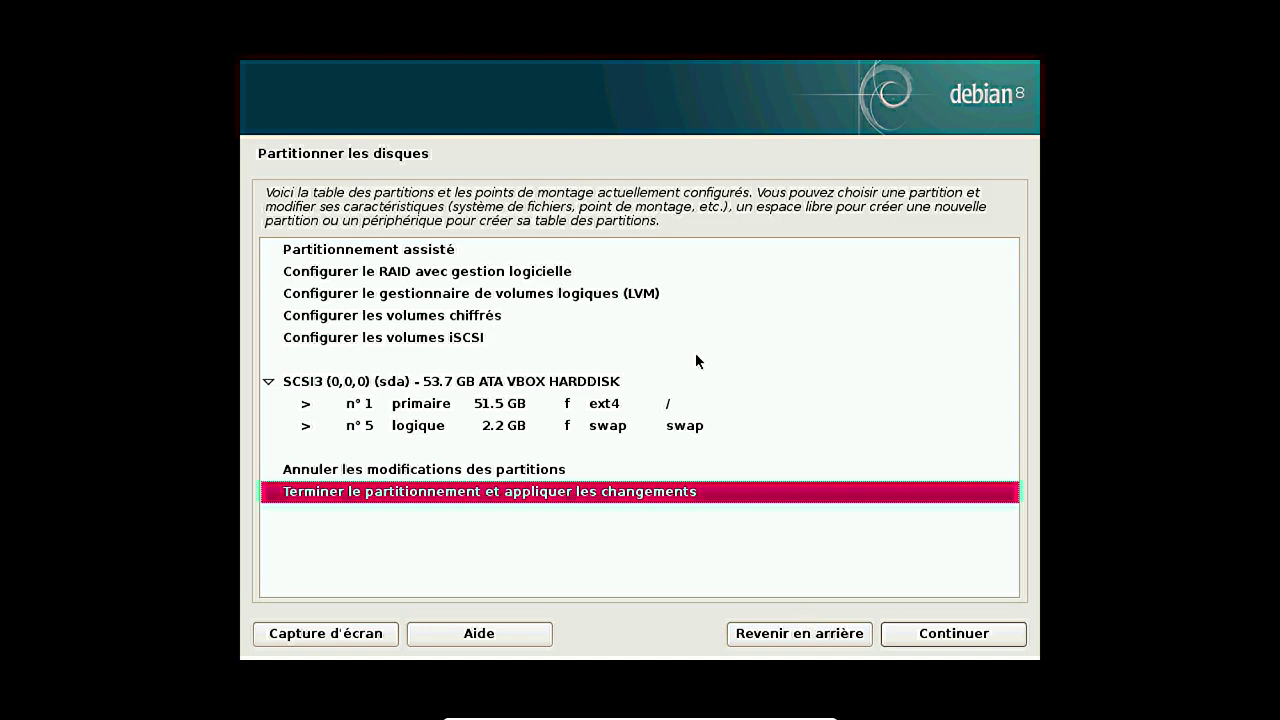
click(952, 641)
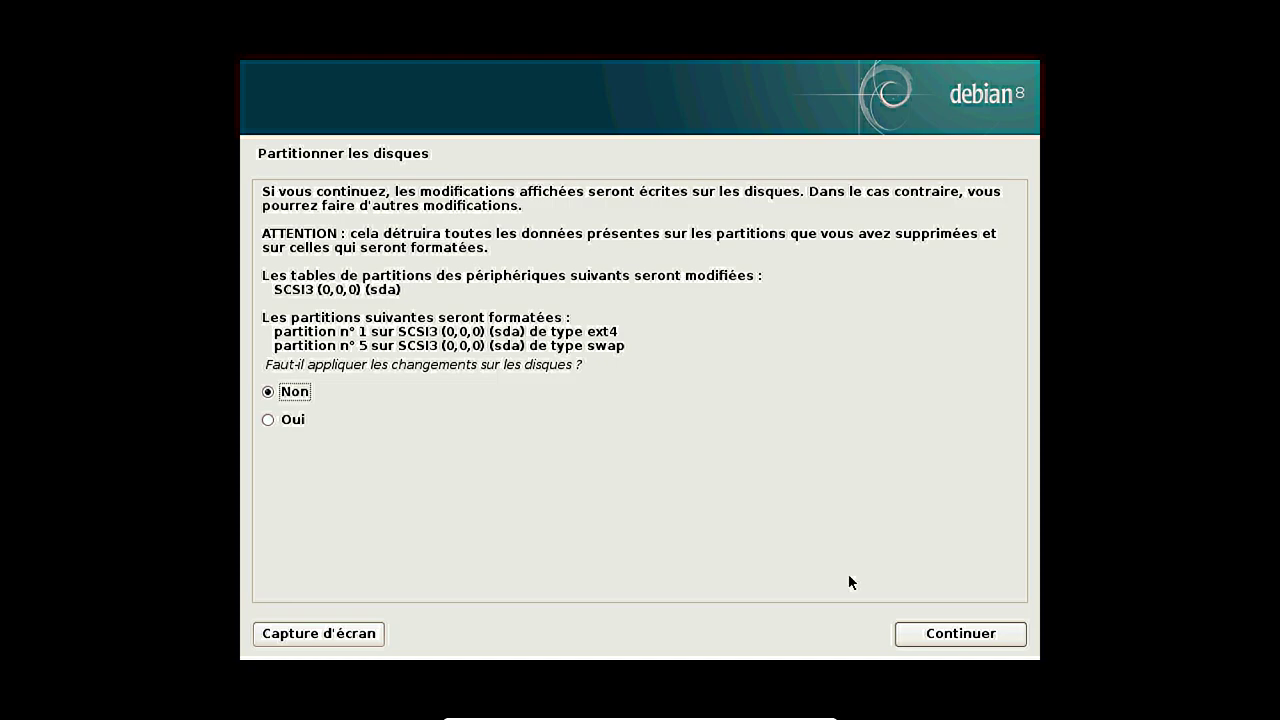
click(290, 419)
click(925, 634)
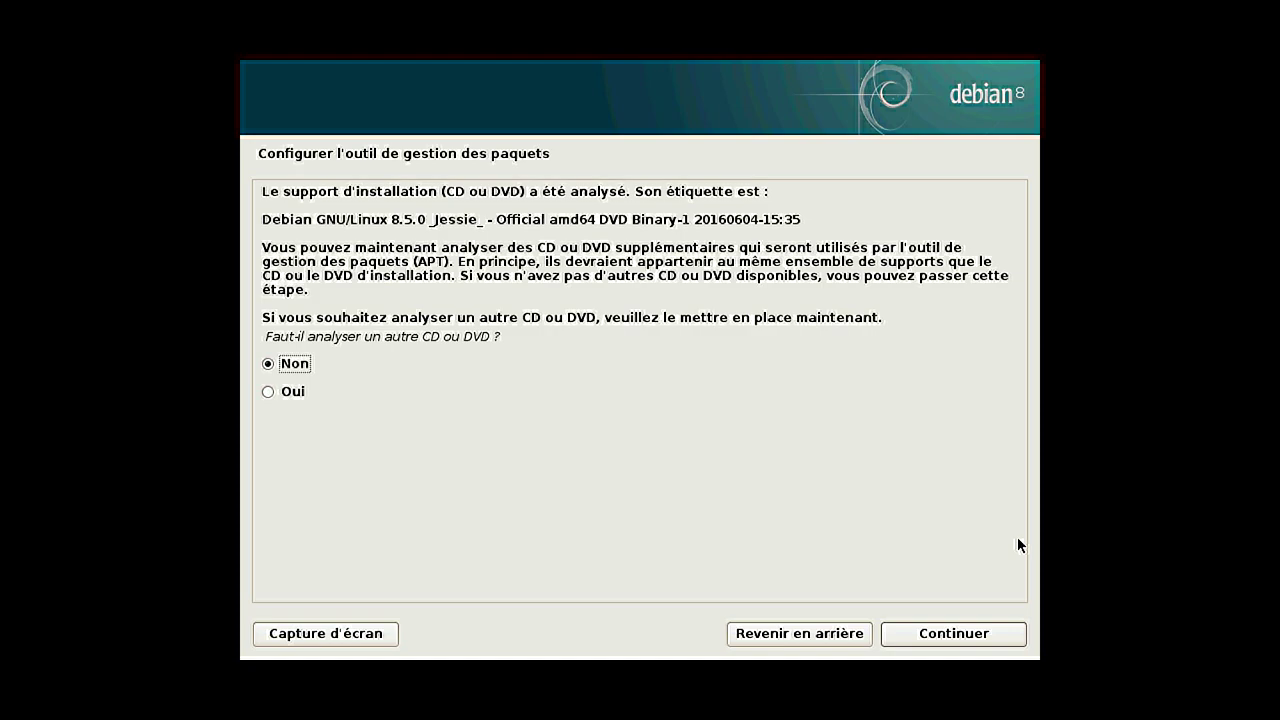
Configure the package manager without scanning another disc, using the French network mirror ftp.fr.debian.org and no HTTP proxy.
click(962, 636)
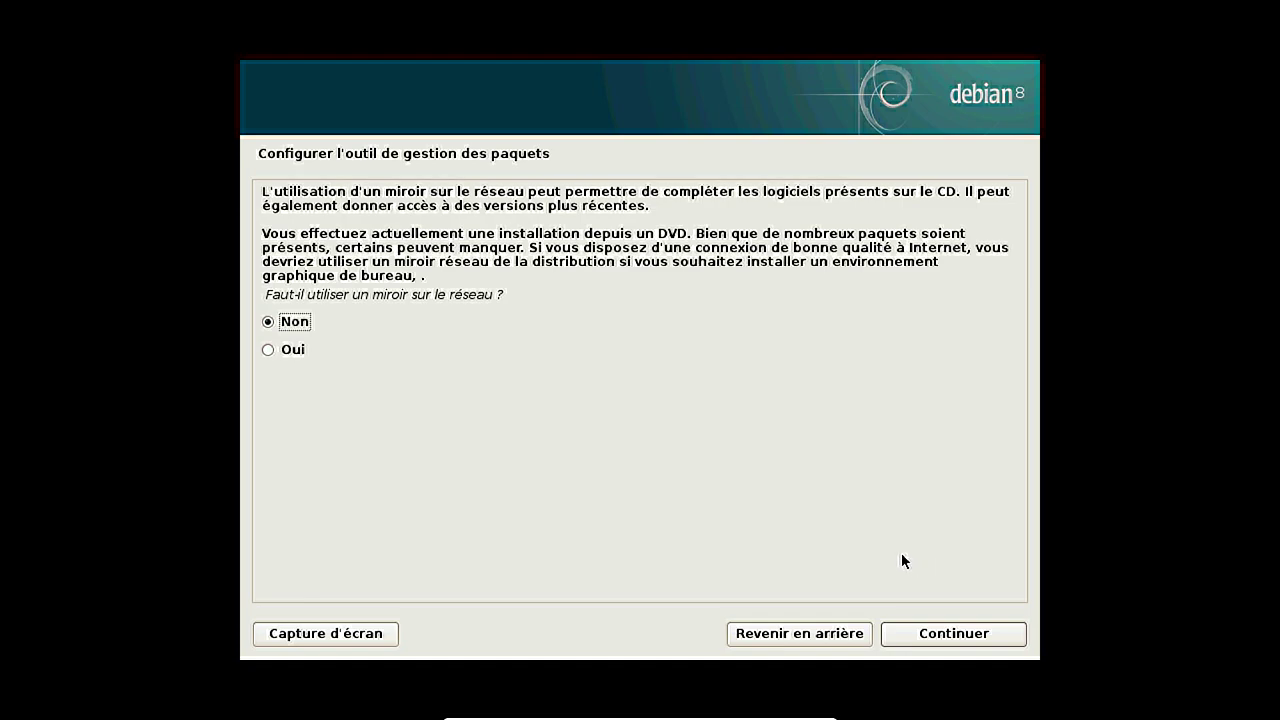
click(356, 346)
click(937, 639)
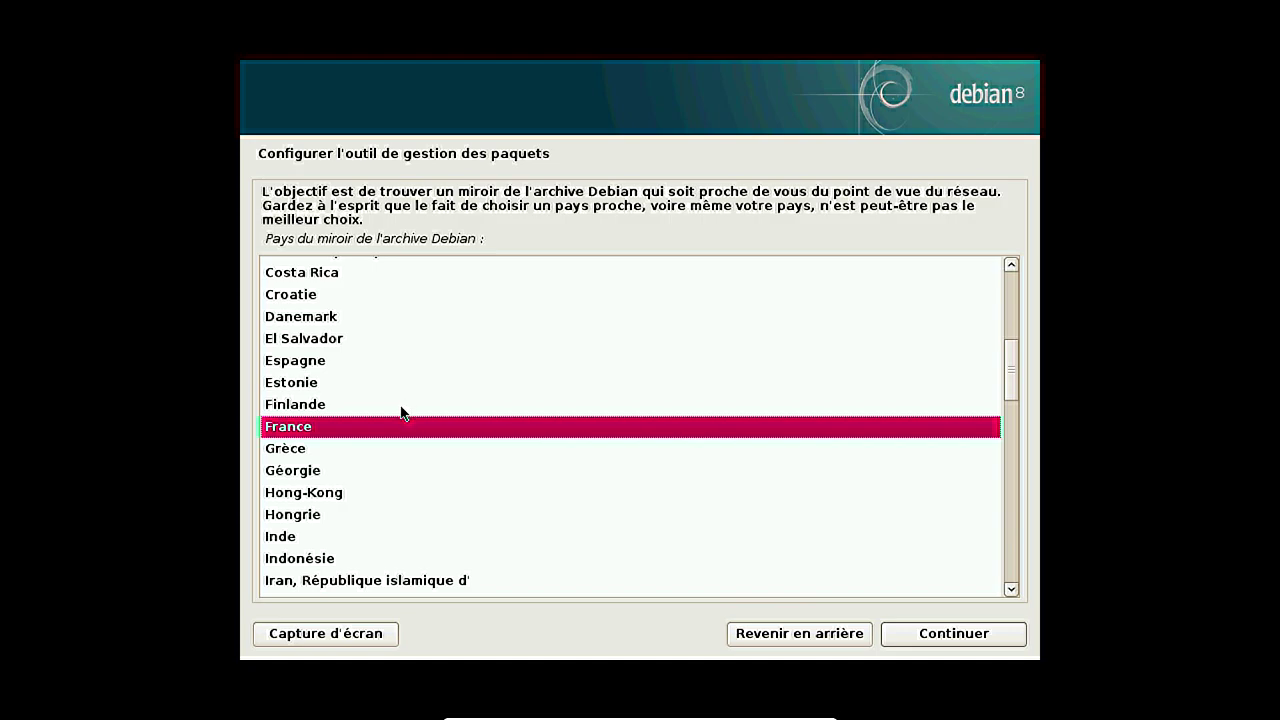
click(895, 633)
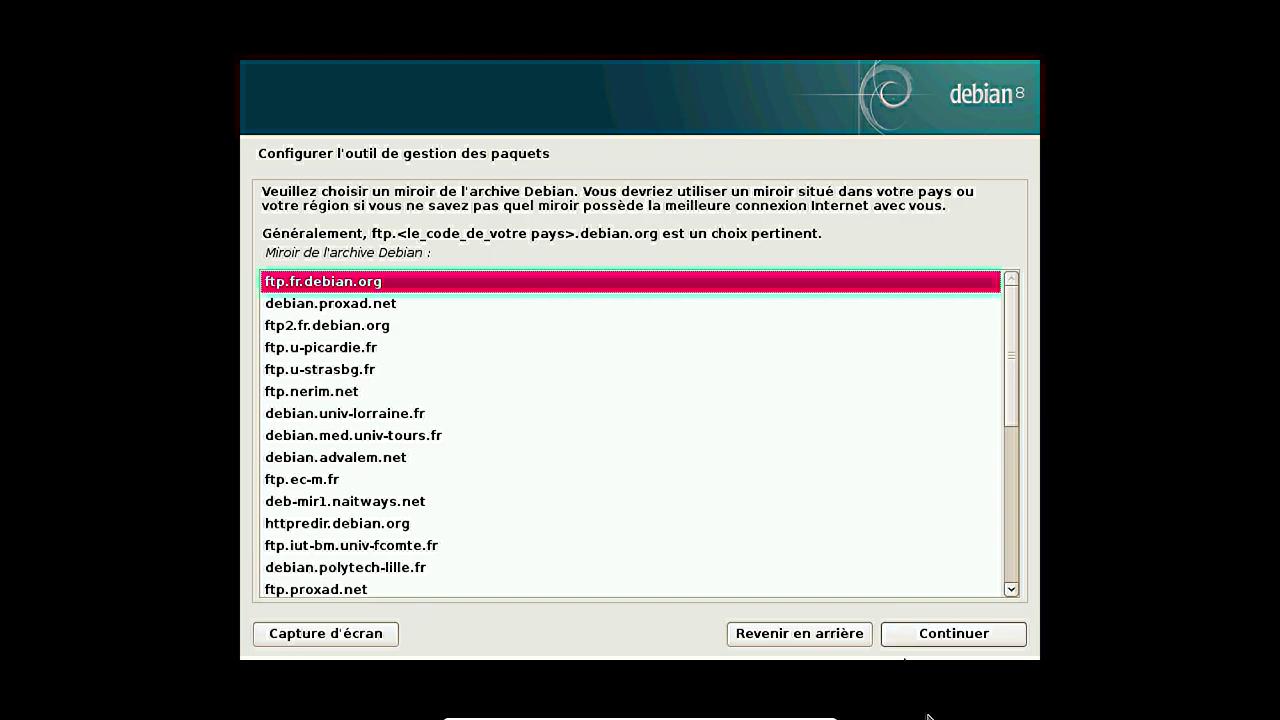
click(962, 641)
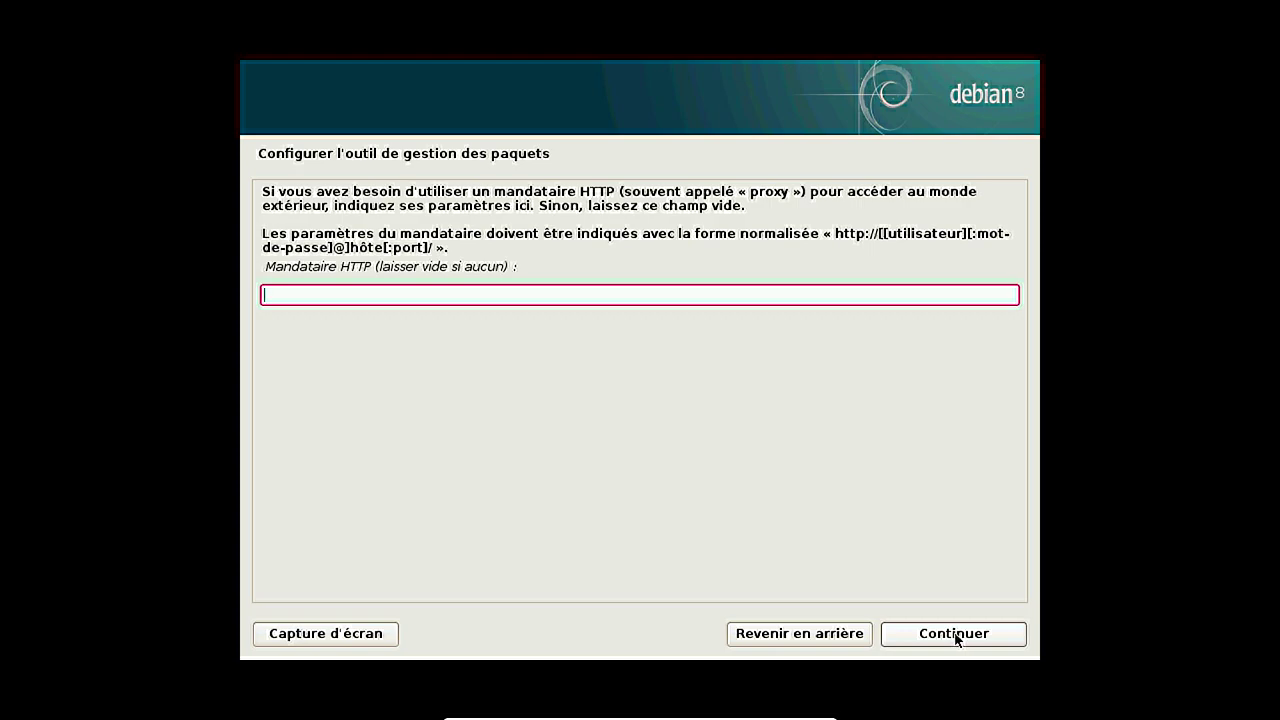
click(957, 637)
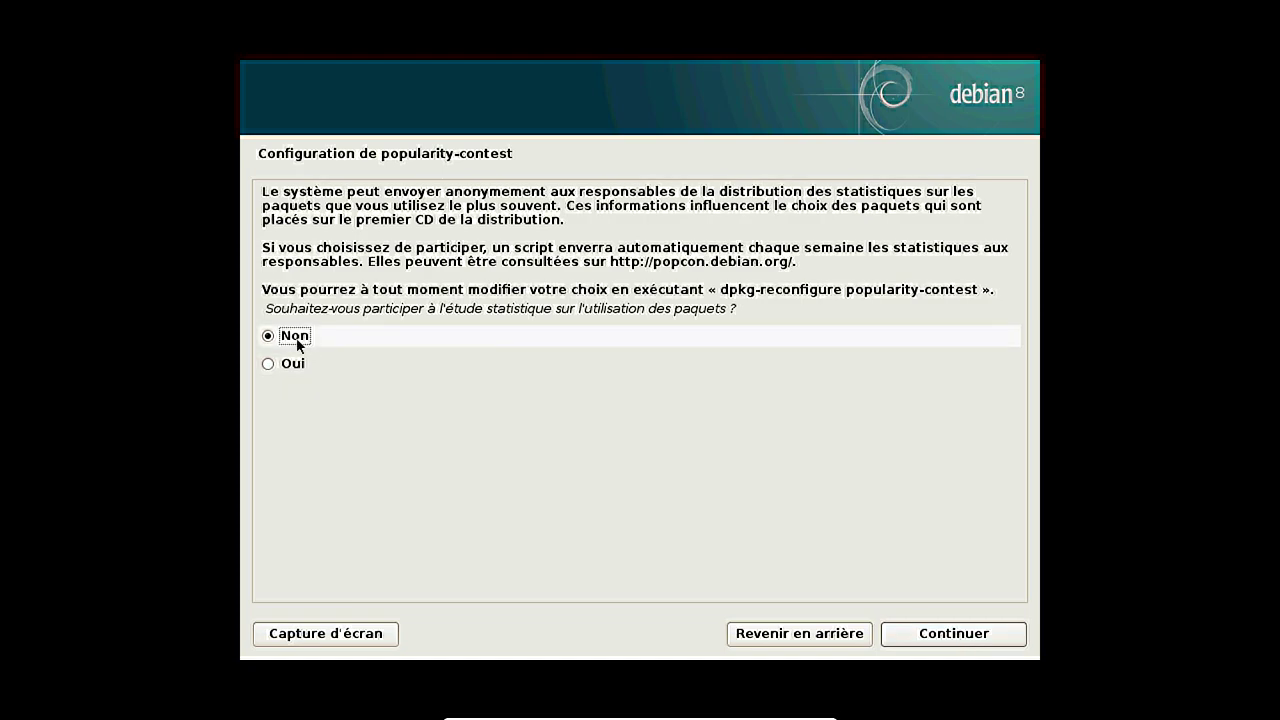
Decline the package usage survey and install the Debian desktop environment, print server and standard system utilities.
click(907, 633)
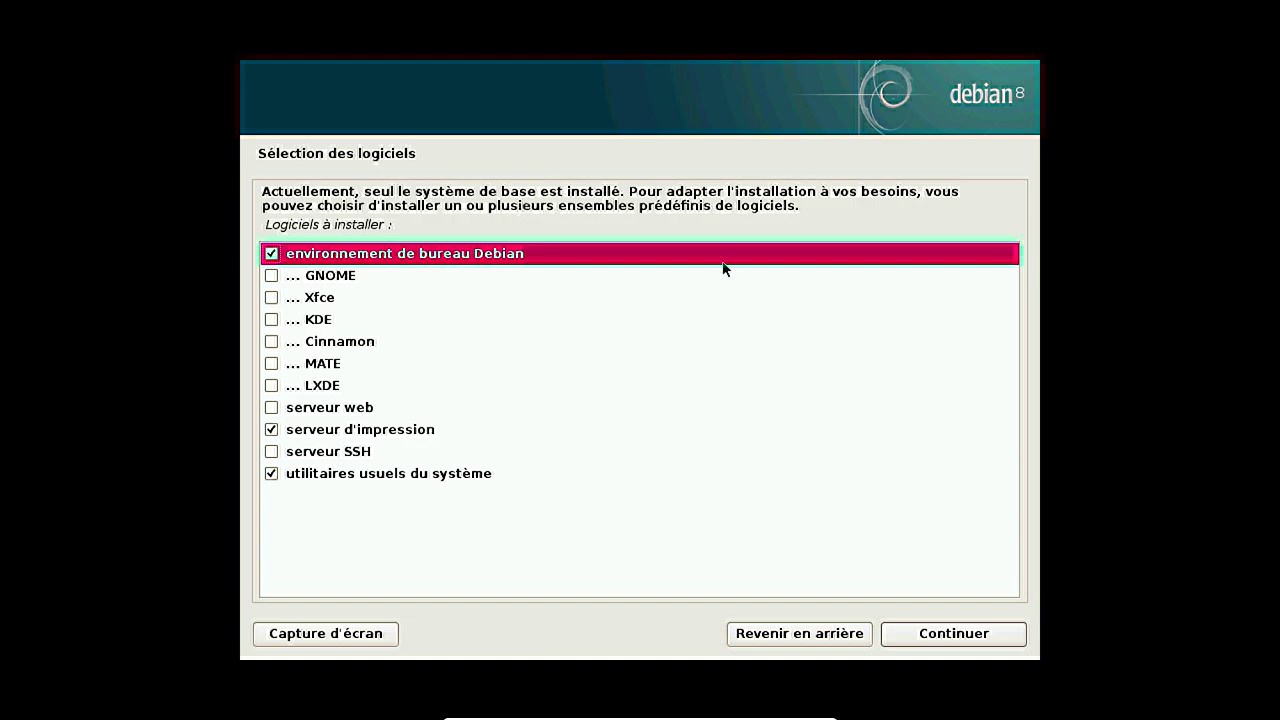
click(991, 634)
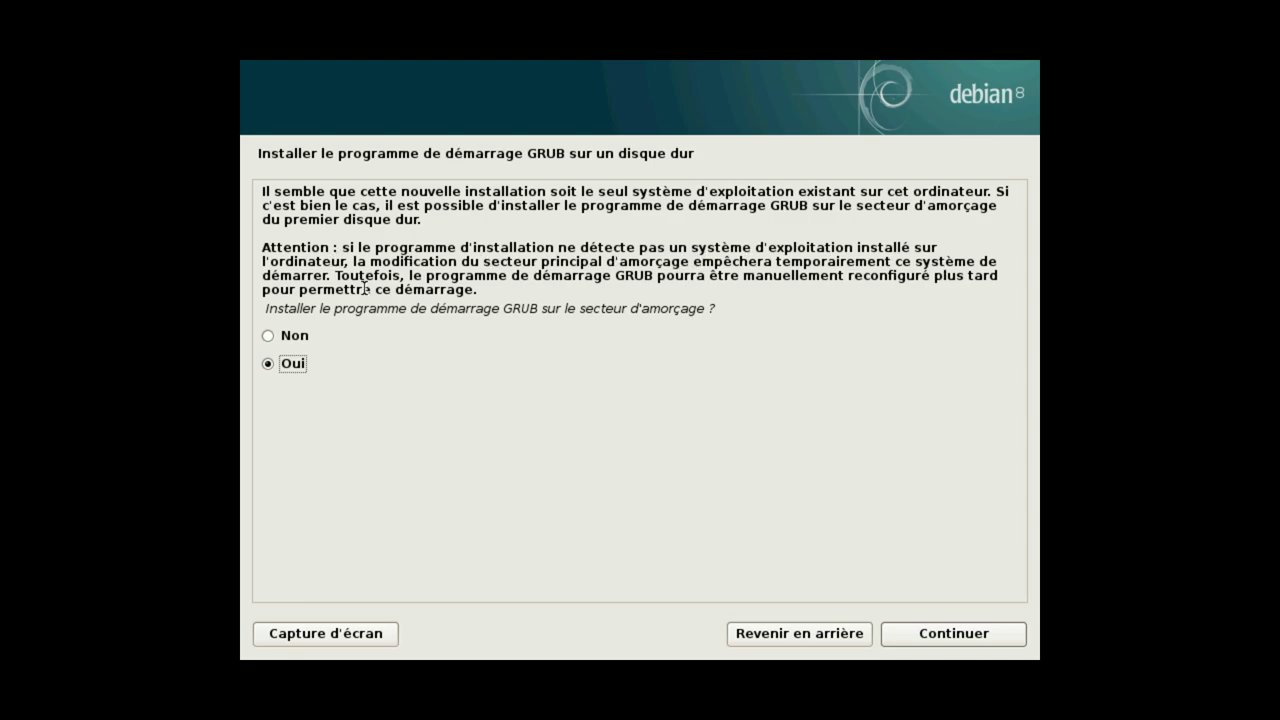
Install the GRUB boot loader on /dev/sda, then finish the installation and reboot into the new system.
click(928, 633)
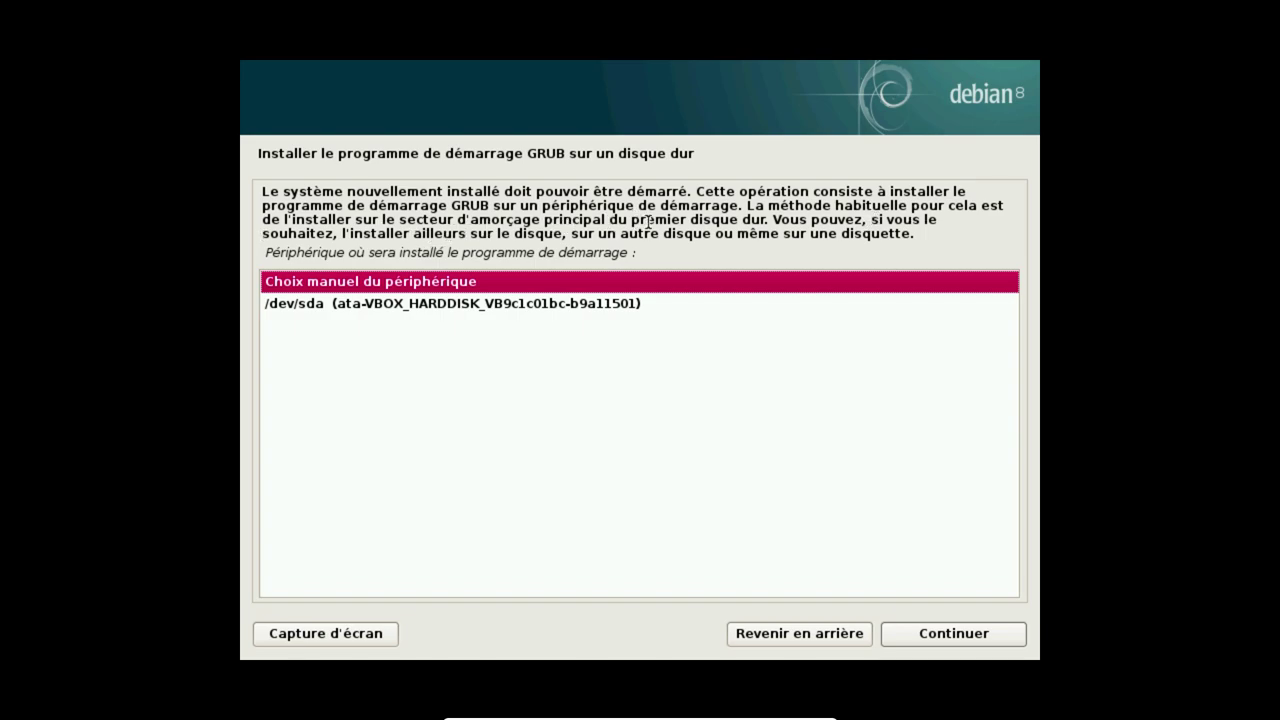
click(382, 306)
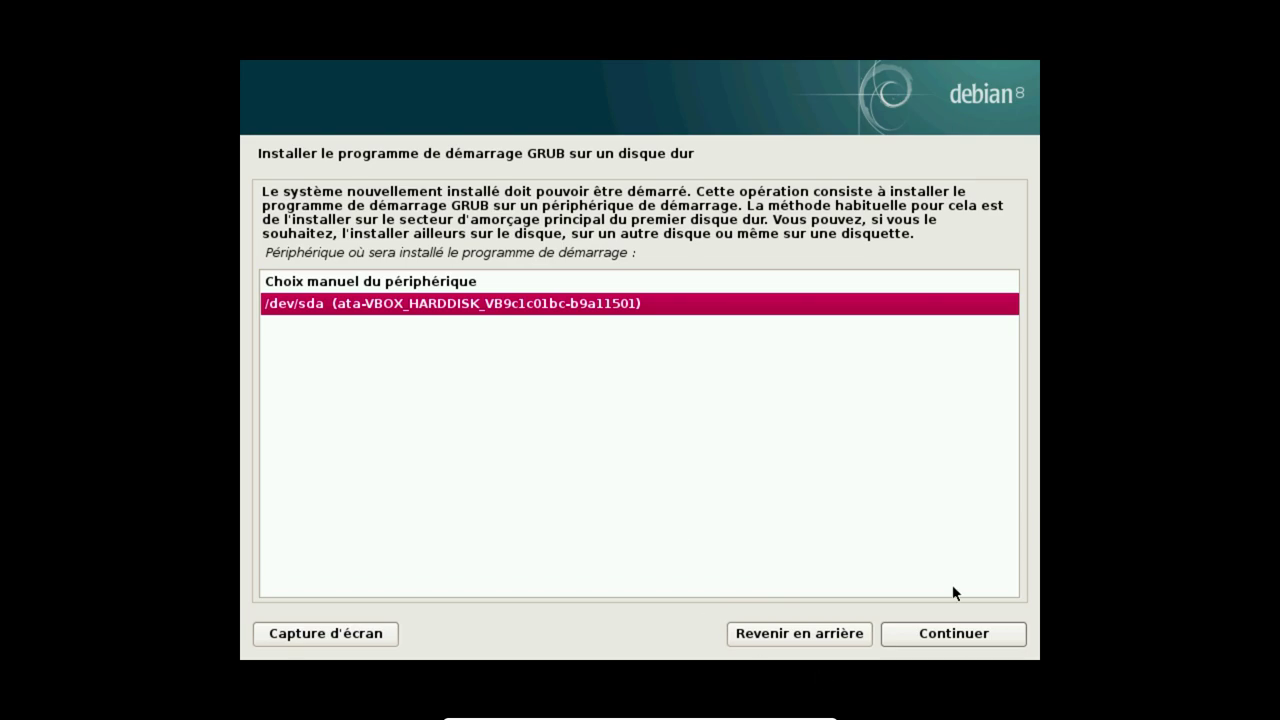
click(430, 282)
click(453, 308)
click(942, 634)
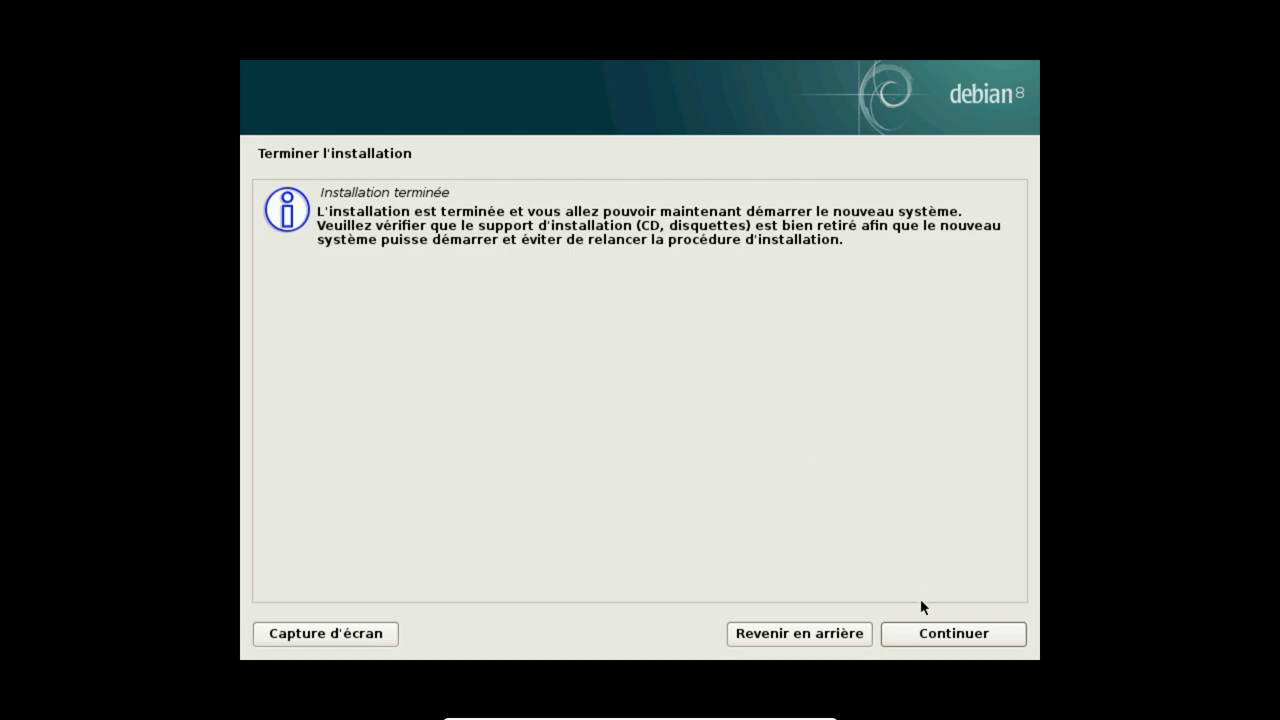
click(933, 638)
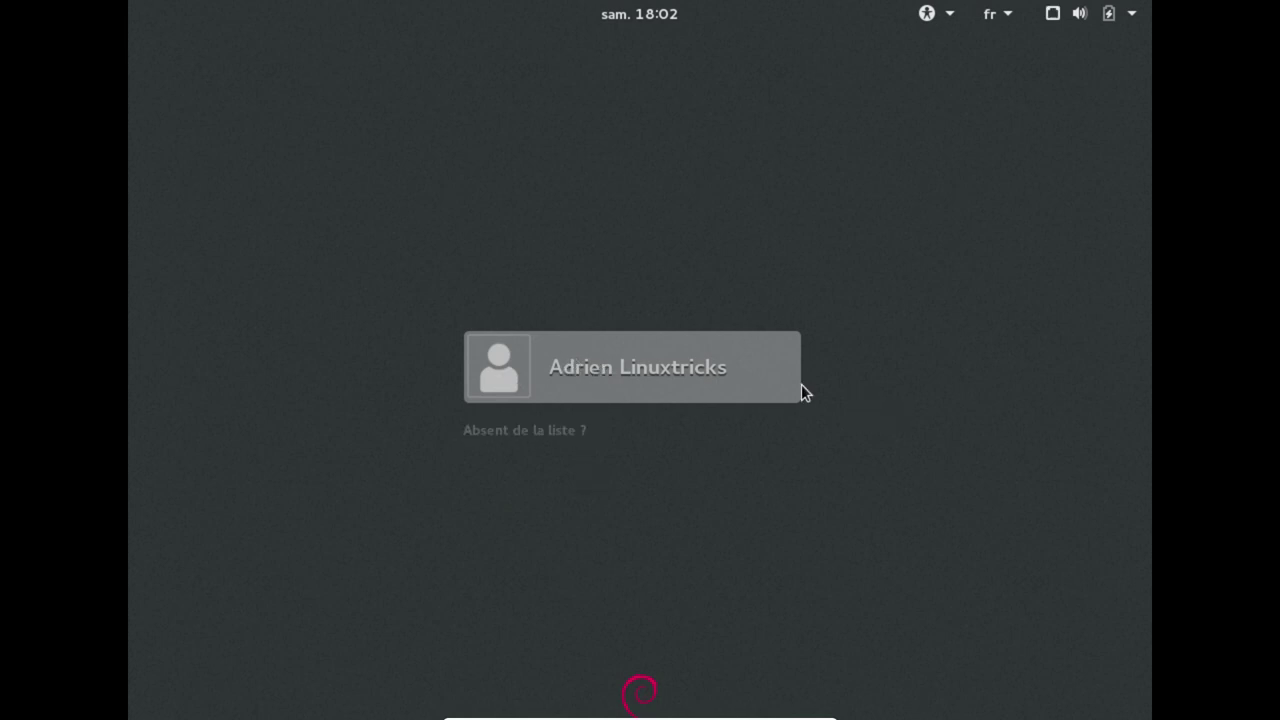
Log in to the desktop with the created user account by entering its password.
click(557, 343)
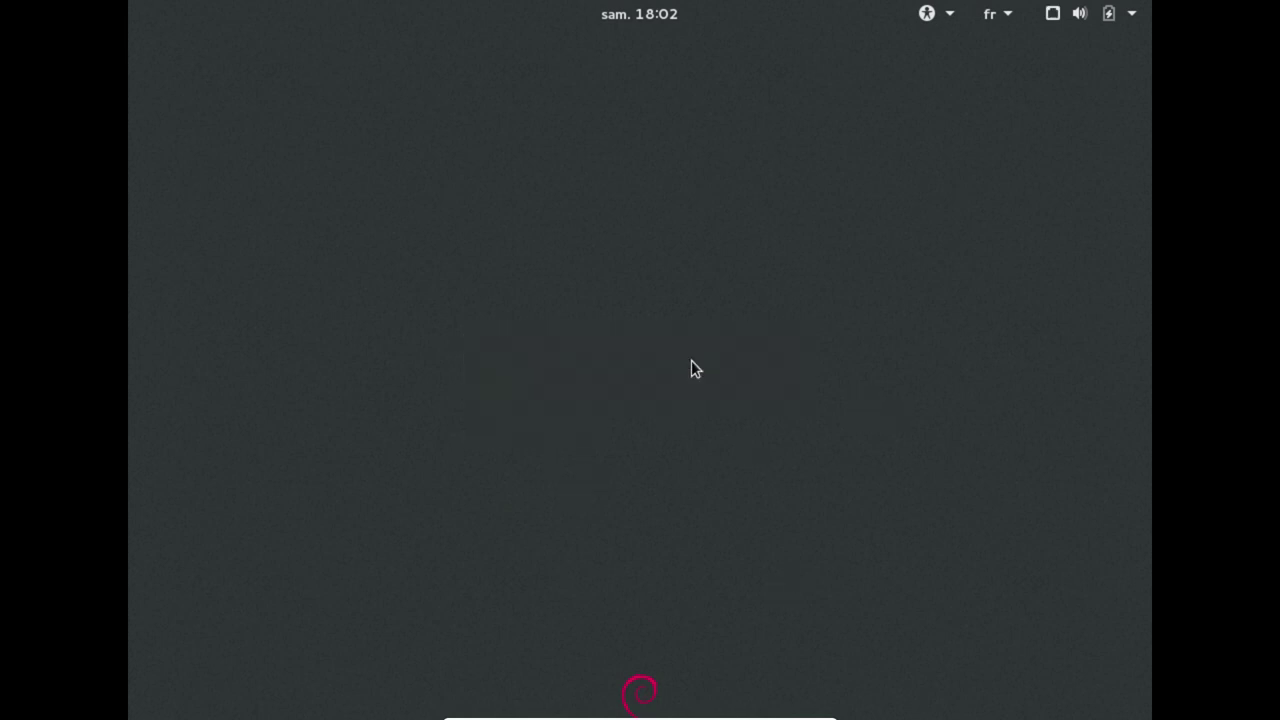
text(••••••••)
key(Return)
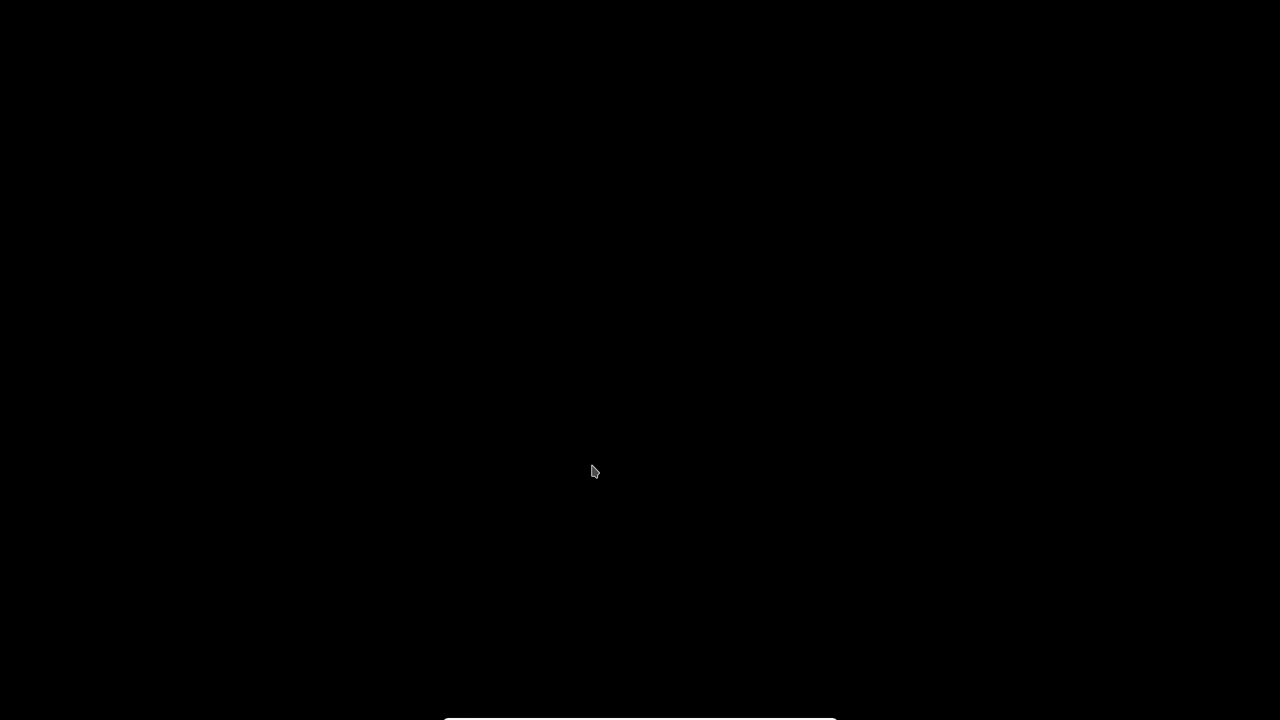
Leave full-screen mode and set the virtual machine's display scale factor to 125%.
key(ctrl+f)
click(193, 52)
mouse_move(240, 76)
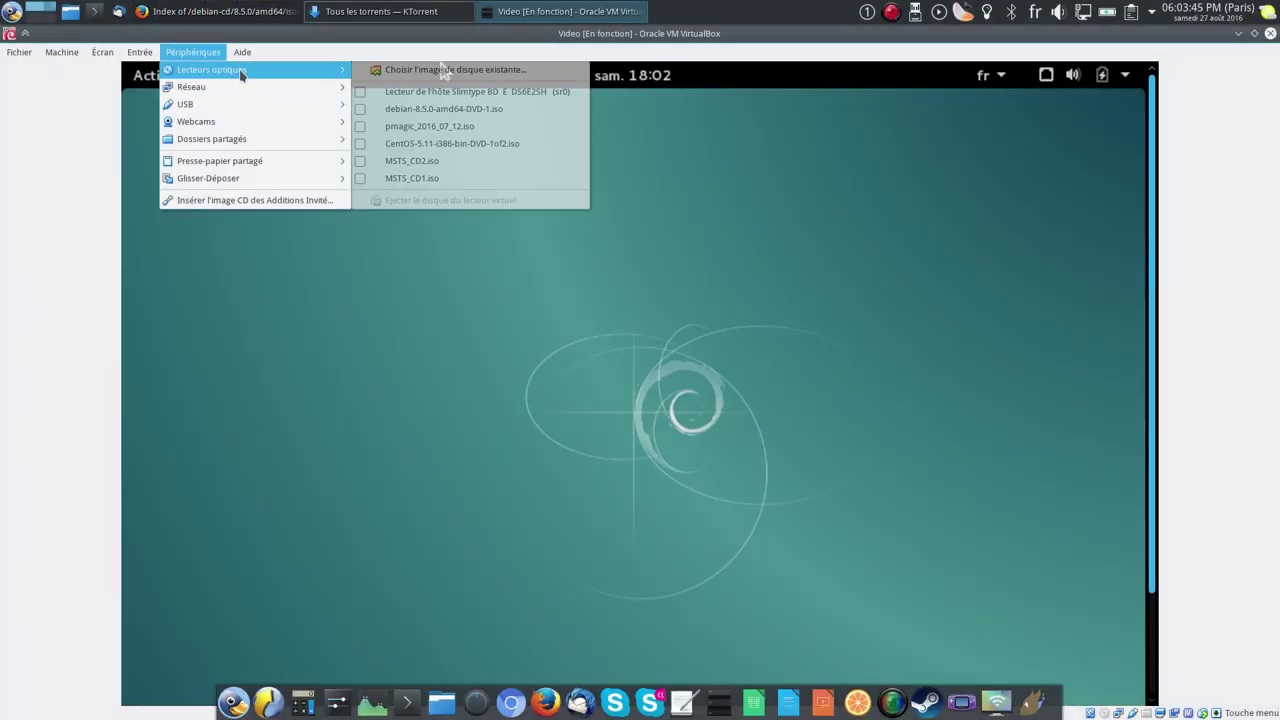
mouse_move(102, 52)
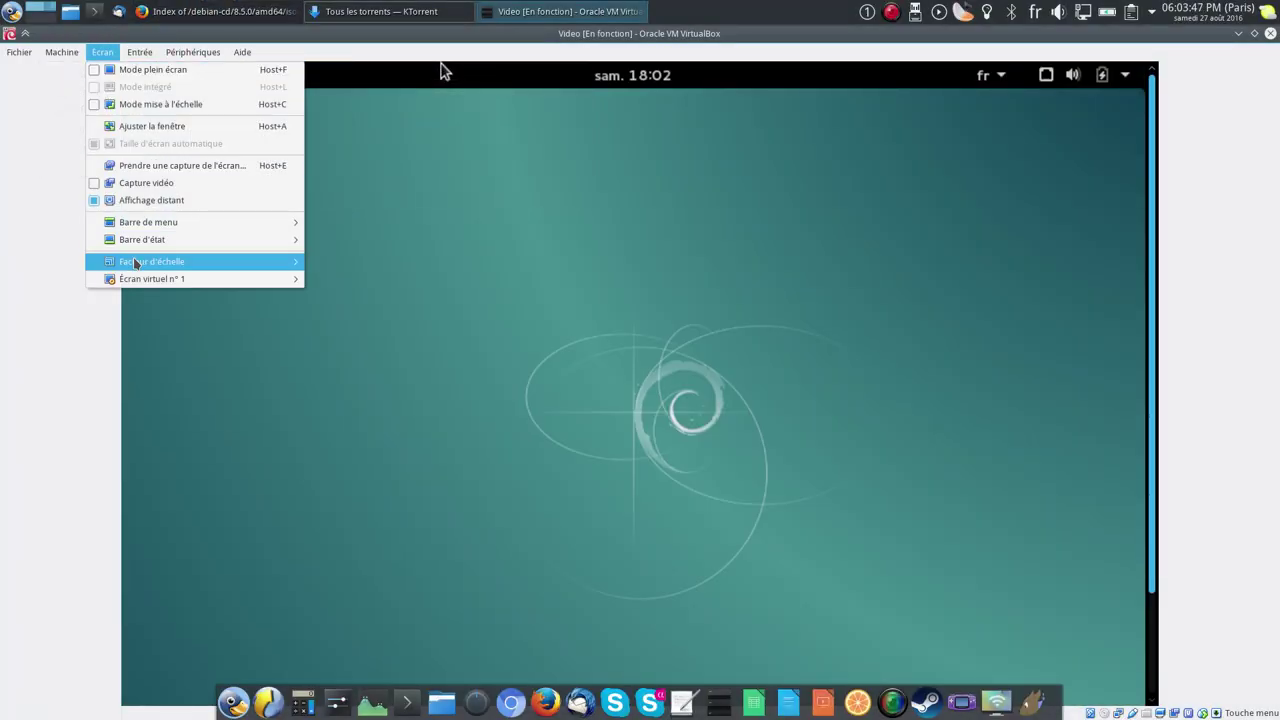
mouse_move(280, 264)
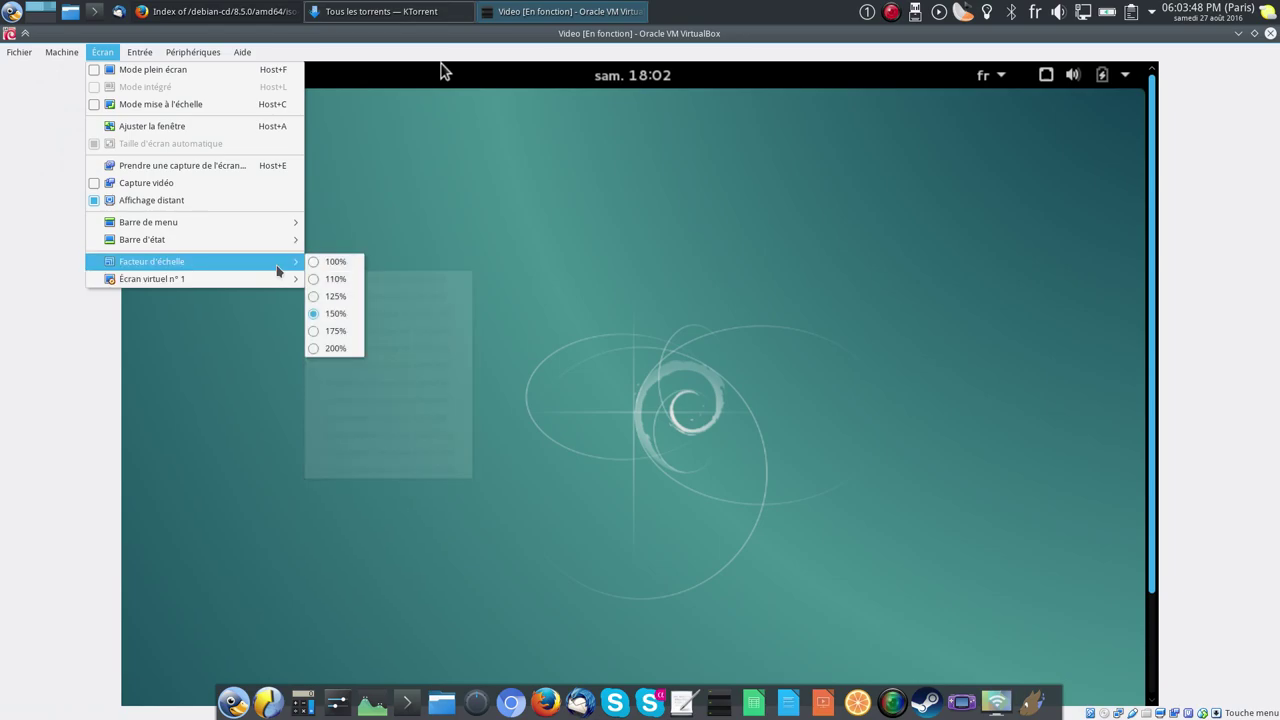
click(346, 302)
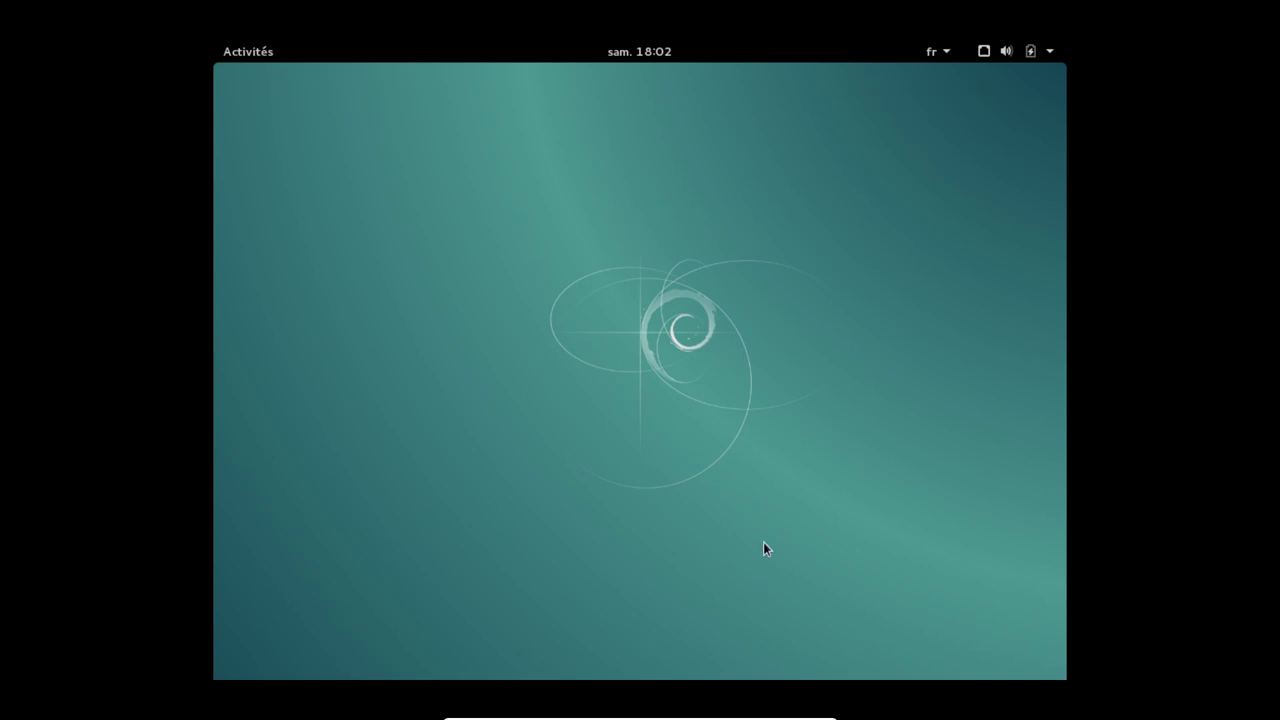
Launch Firefox from the GNOME activities overview and maximize its window.
click(245, 52)
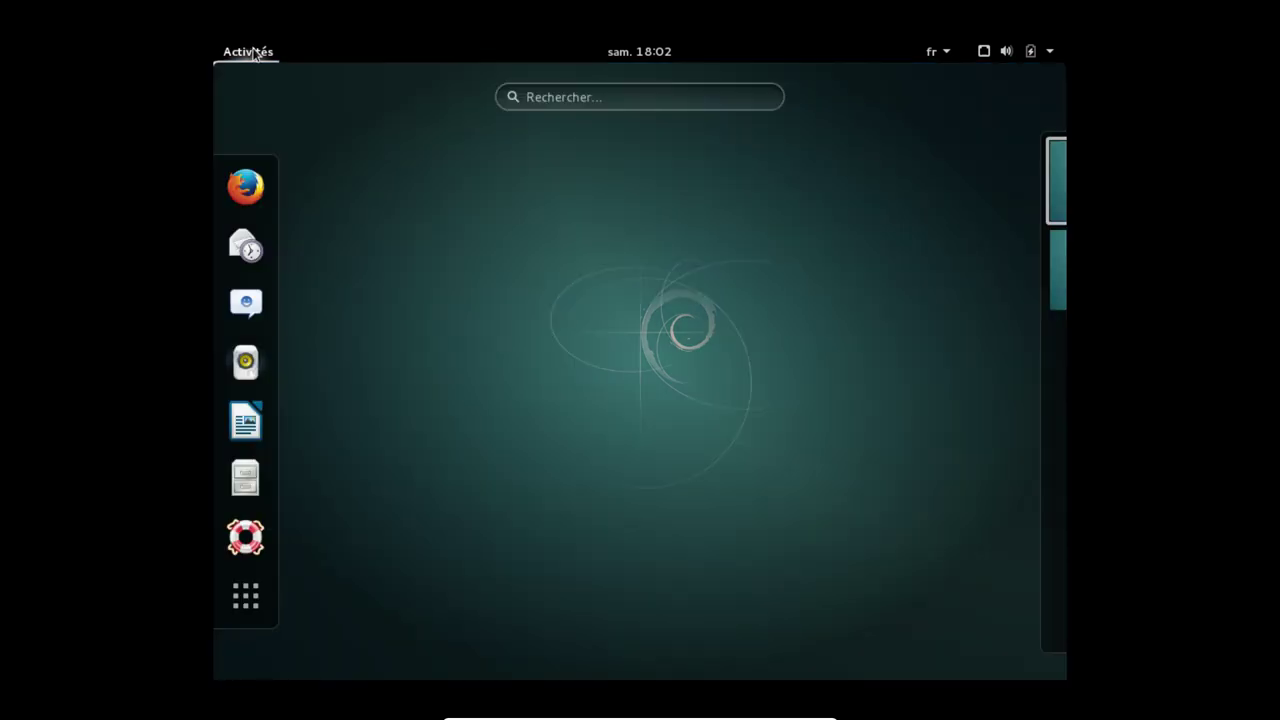
click(240, 185)
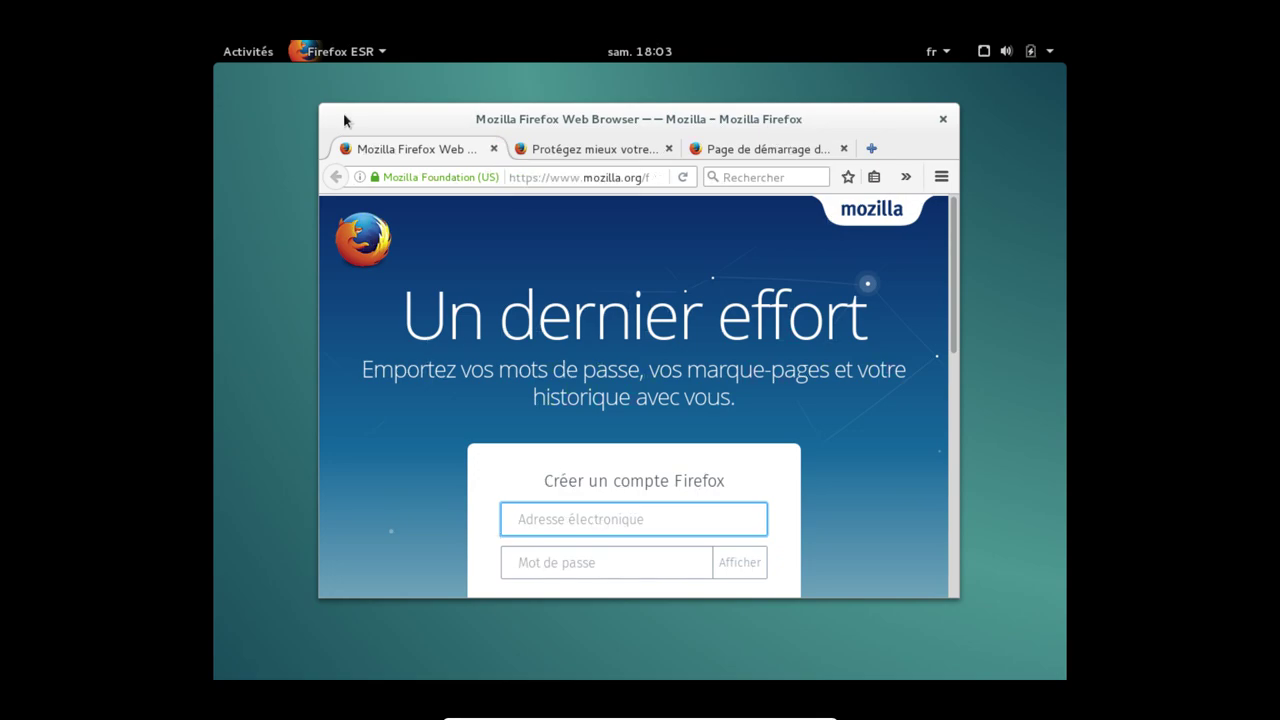
drag(318, 104, 157, 48)
drag(352, 83, 598, 45)
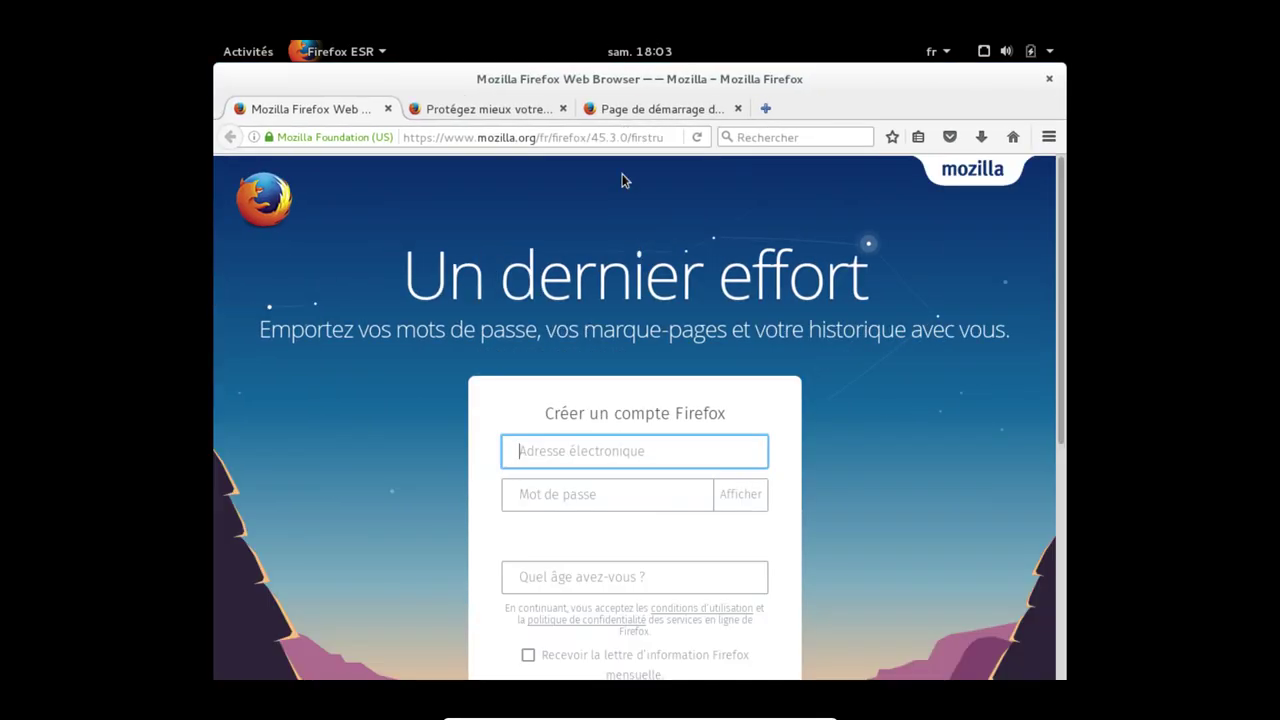
Show the About Firefox information to check the installed browser version.
click(1048, 136)
click(988, 578)
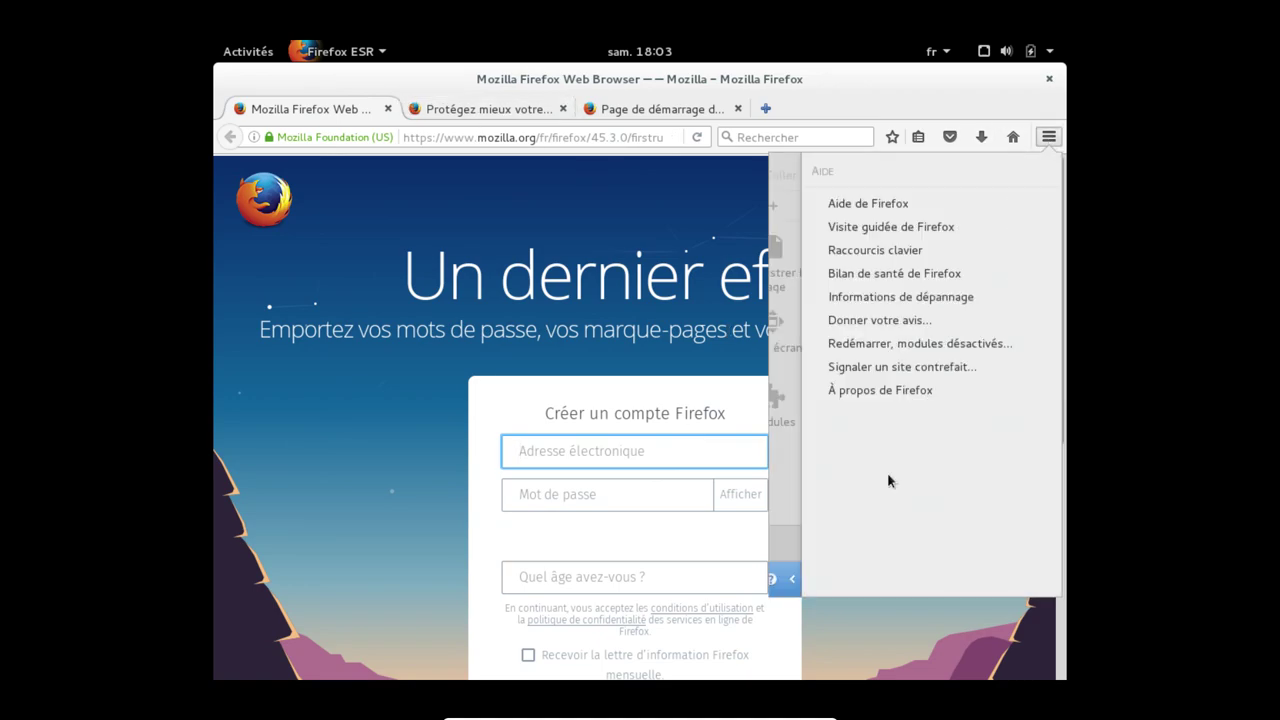
click(874, 394)
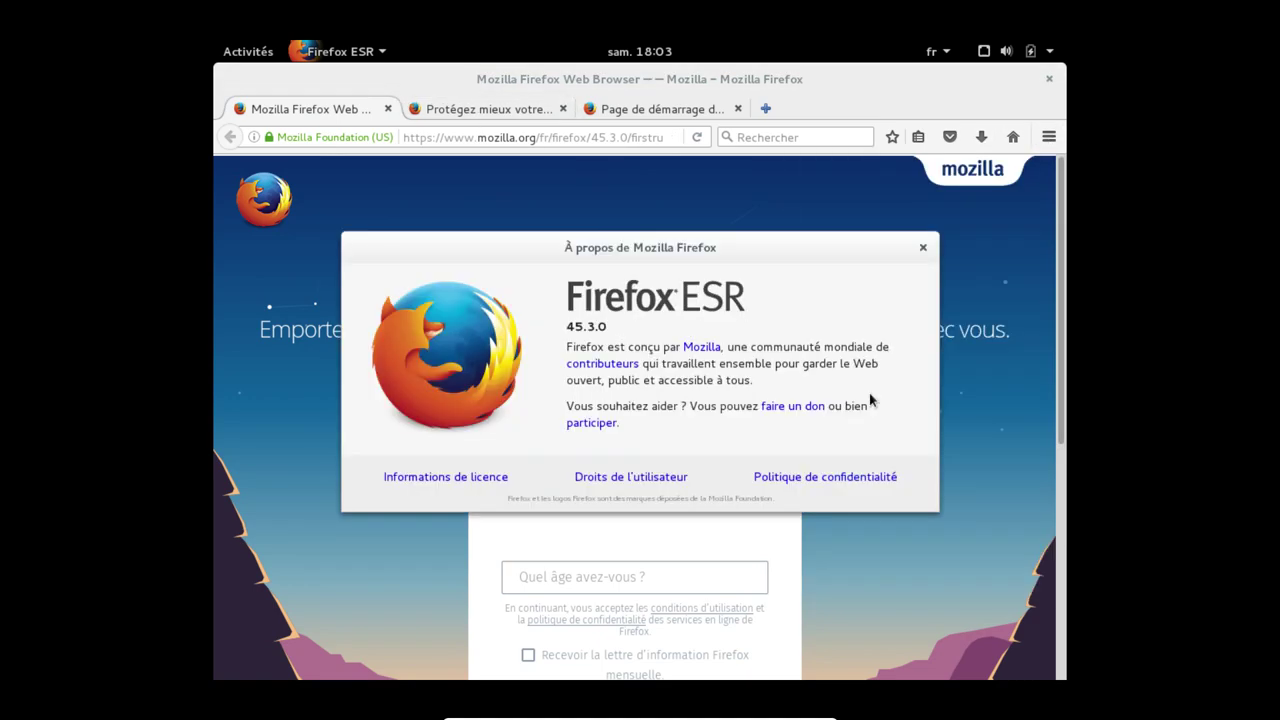
Close the About Firefox information and view the installed extensions, plugins and language packs in the add-ons manager.
click(923, 248)
click(1048, 136)
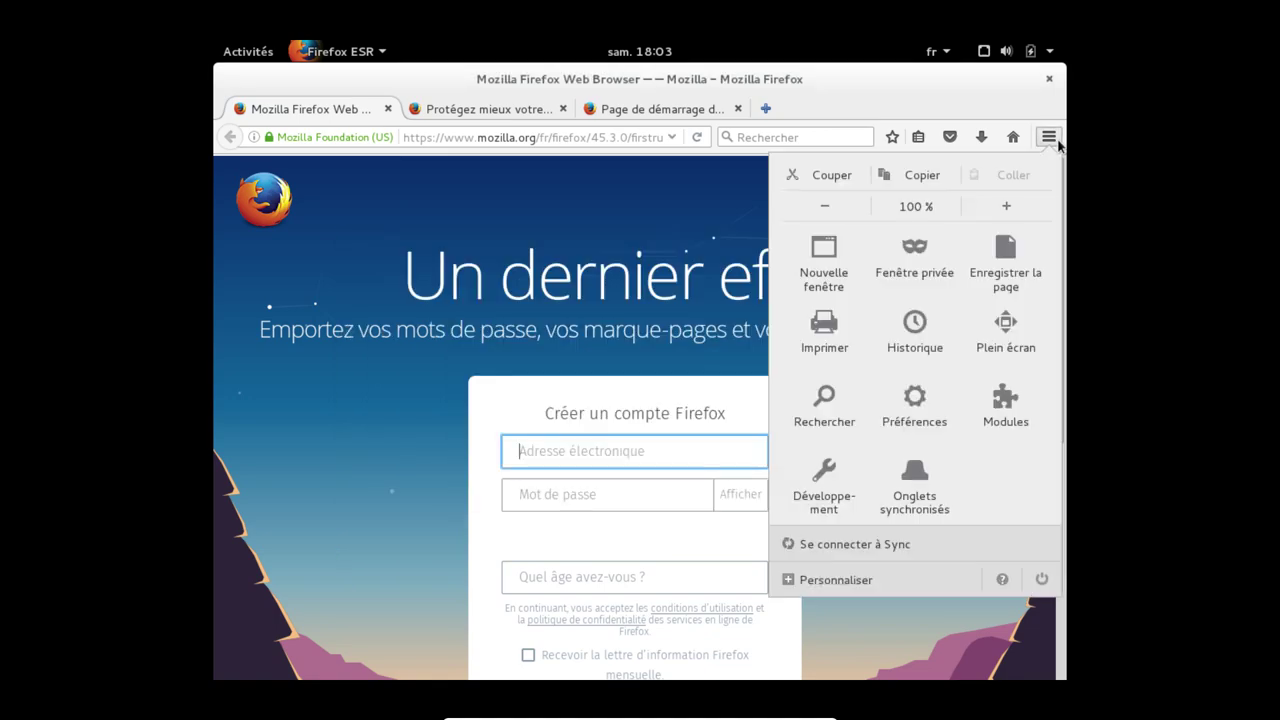
click(1006, 410)
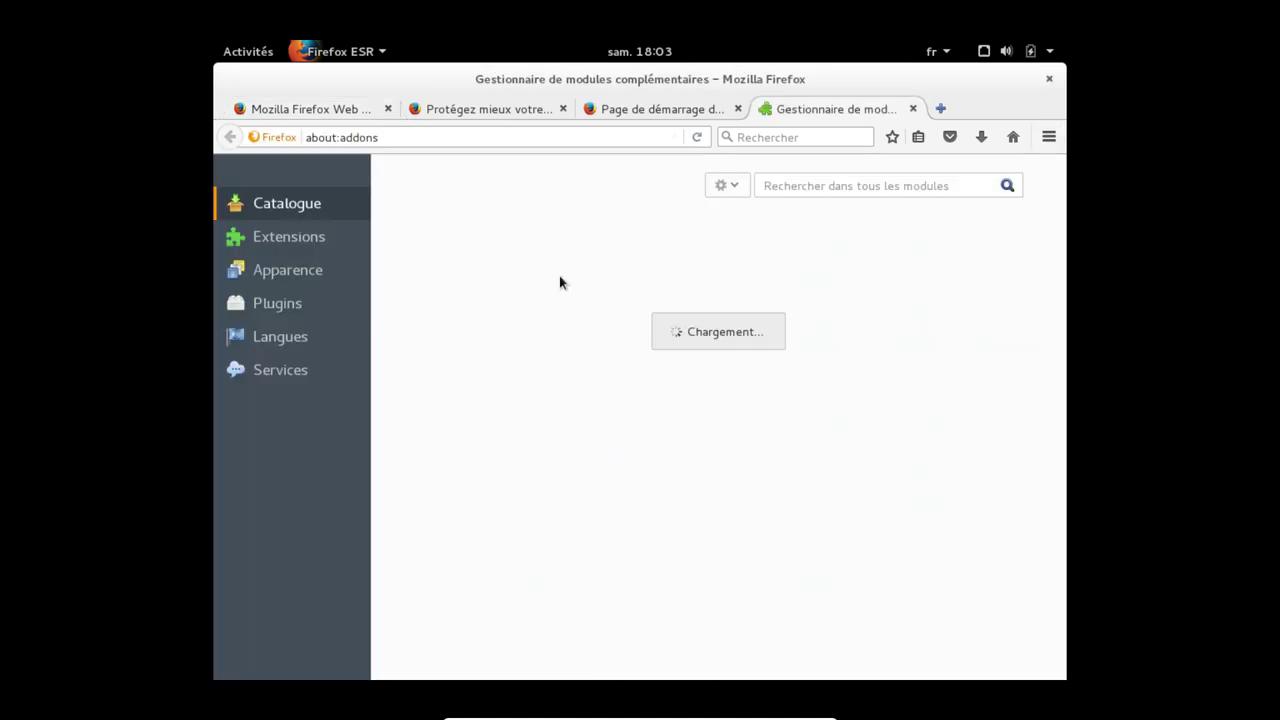
click(290, 237)
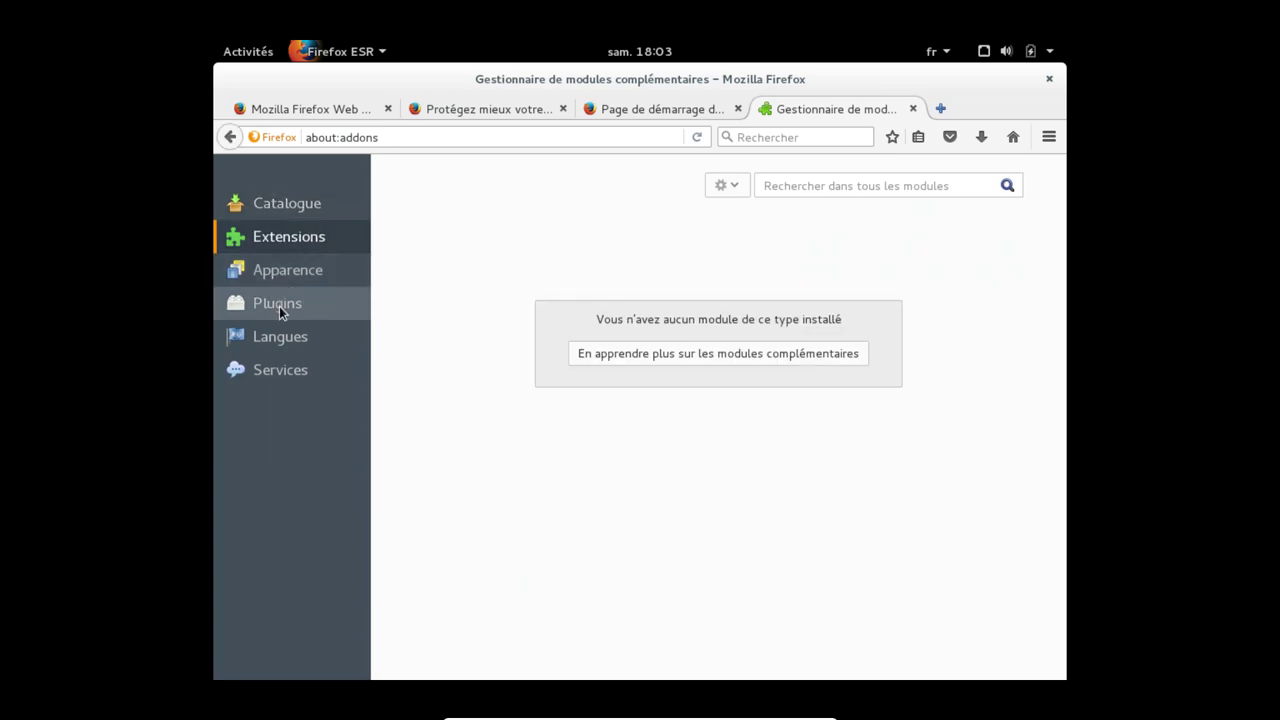
click(276, 307)
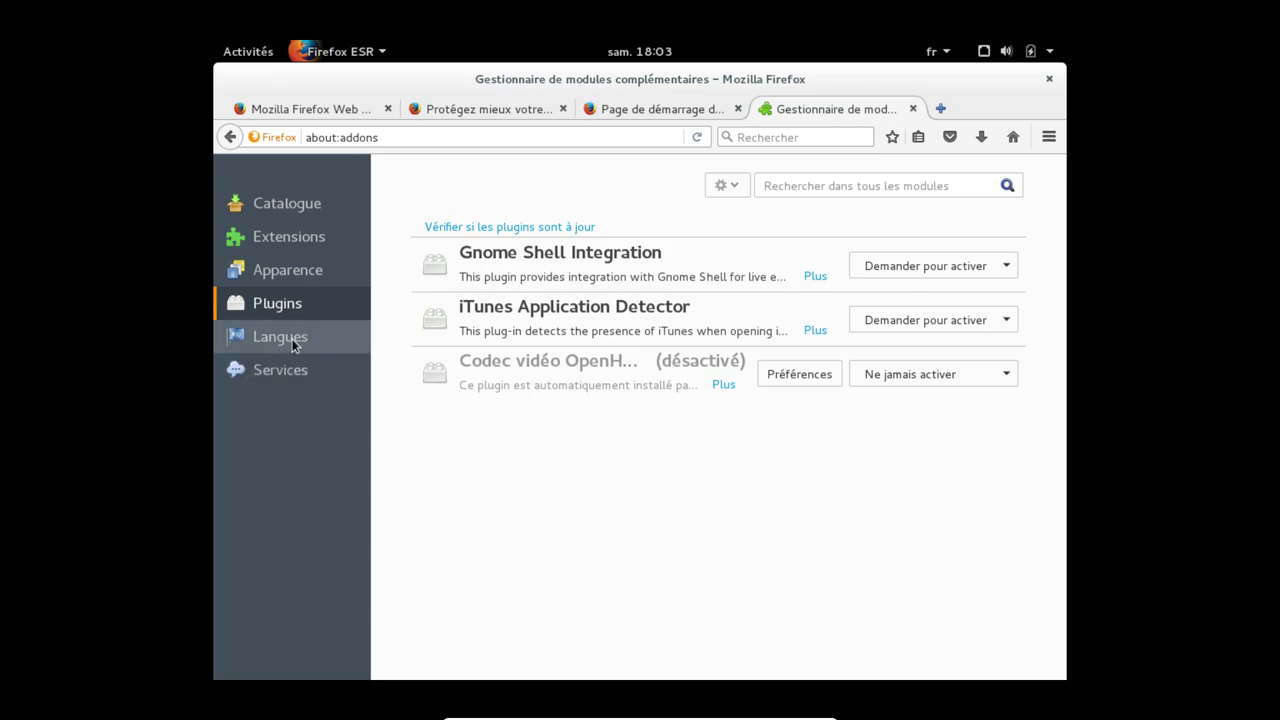
click(294, 343)
Close Firefox together with all its open tabs.
click(1047, 138)
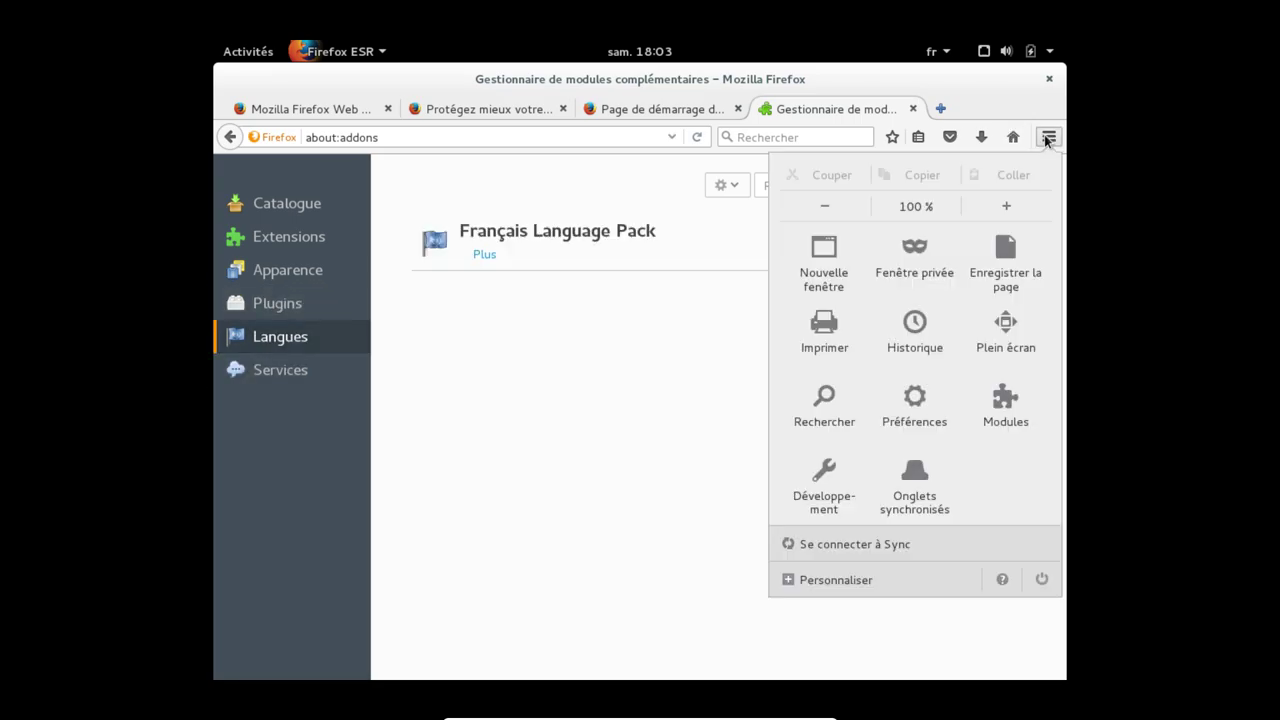
click(1047, 138)
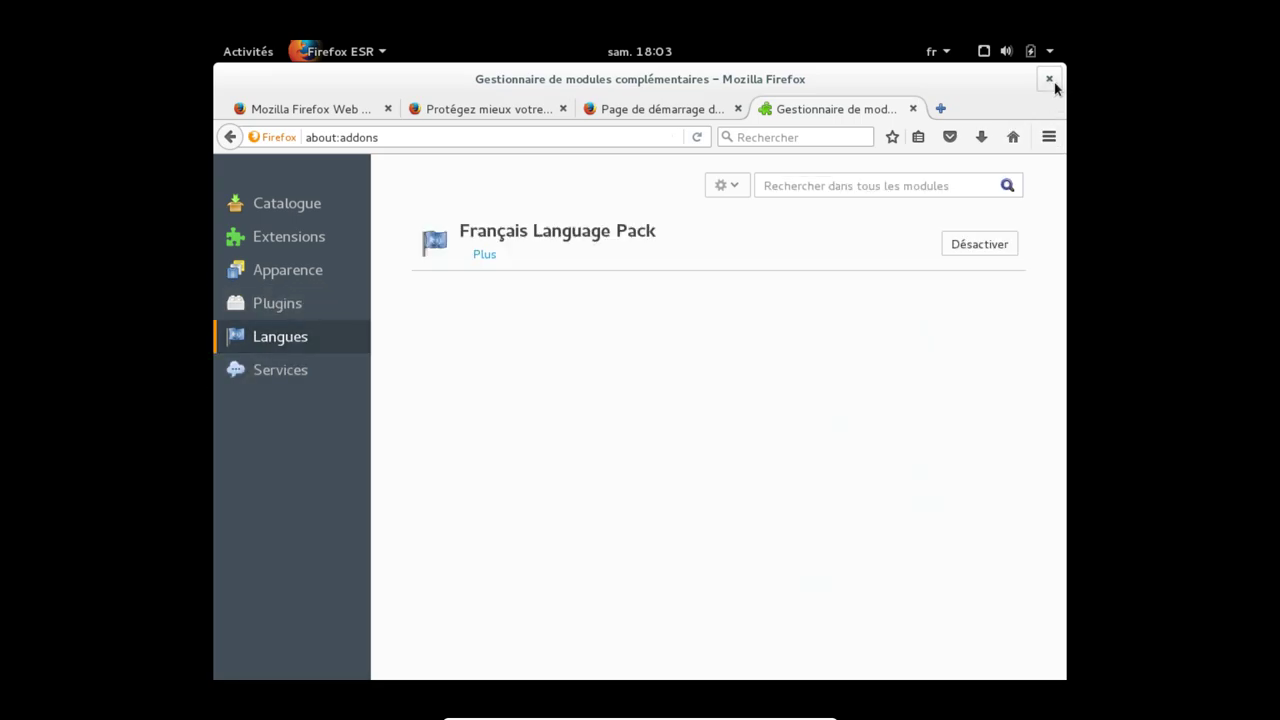
click(1049, 79)
click(796, 414)
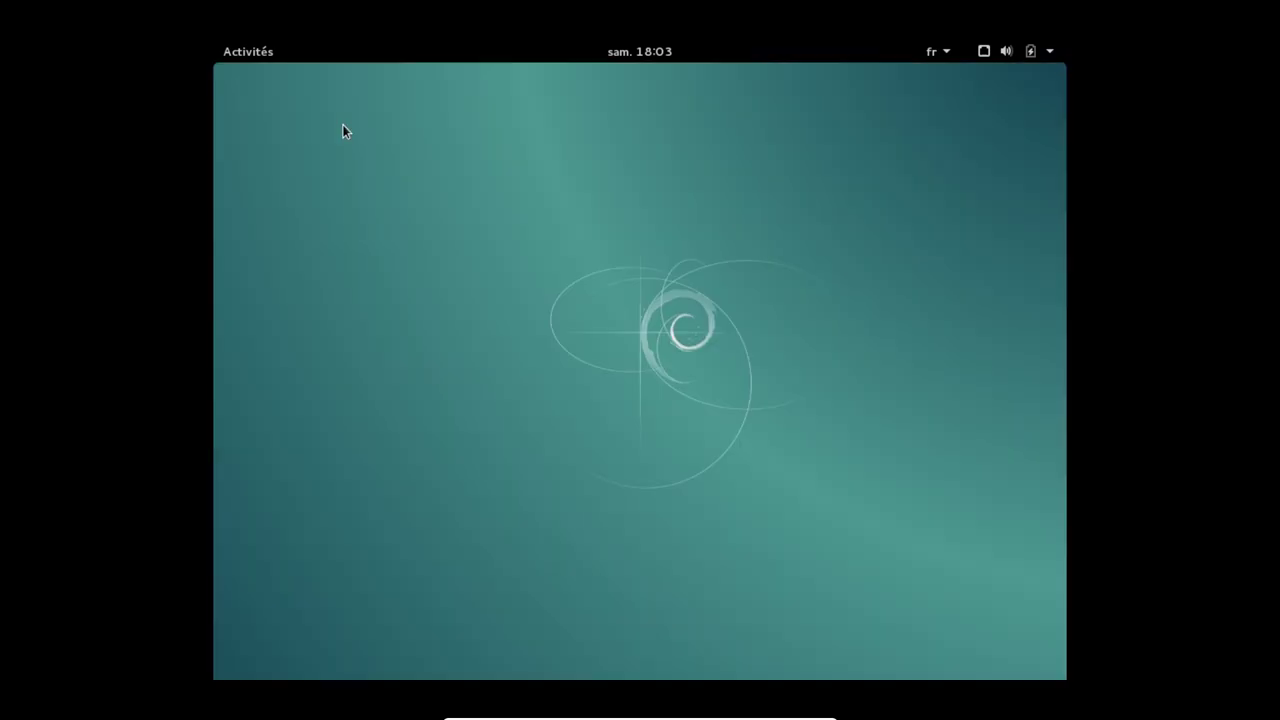
Open the Fichiers file manager from the activities overview to view the home folder, and close it again.
click(263, 54)
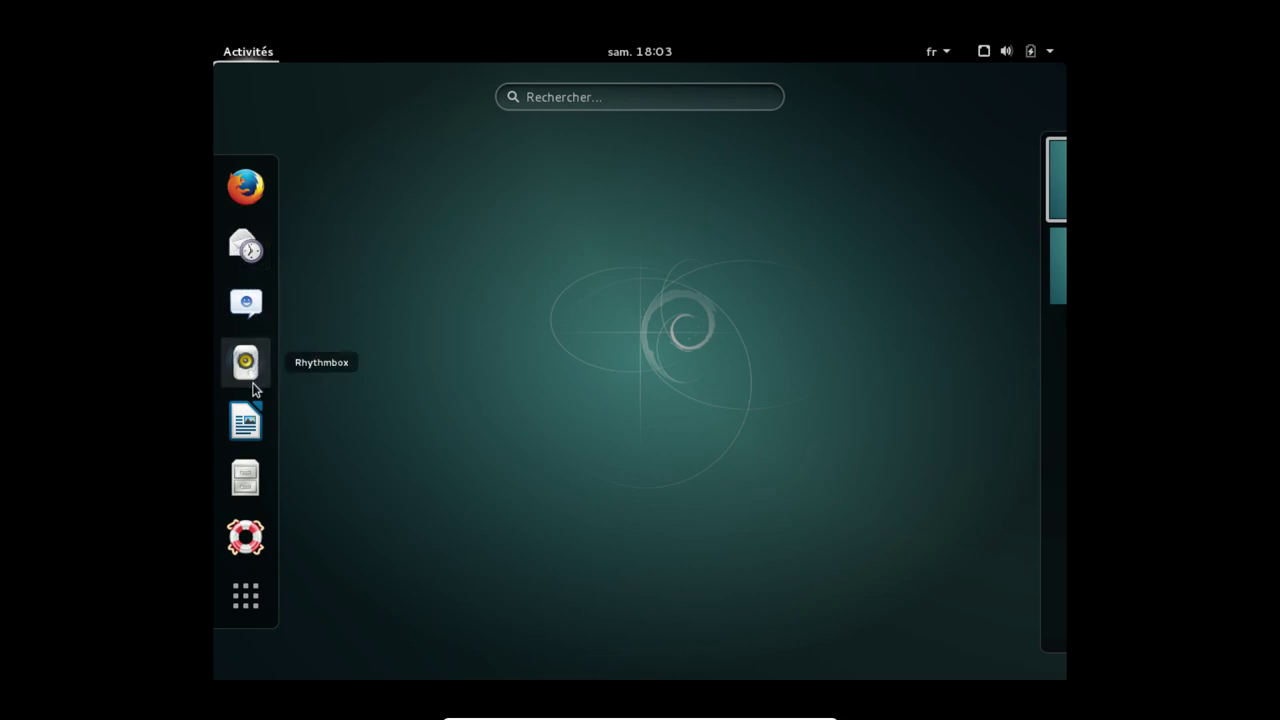
click(246, 479)
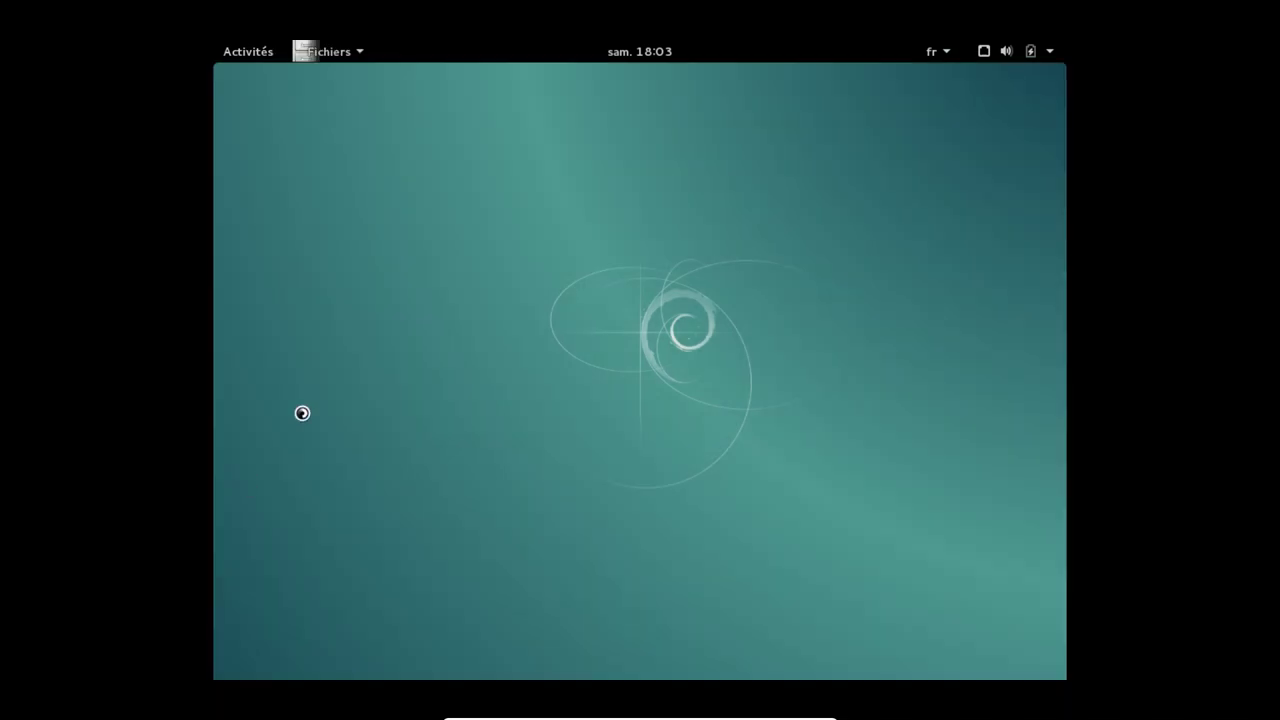
drag(529, 160, 529, 194)
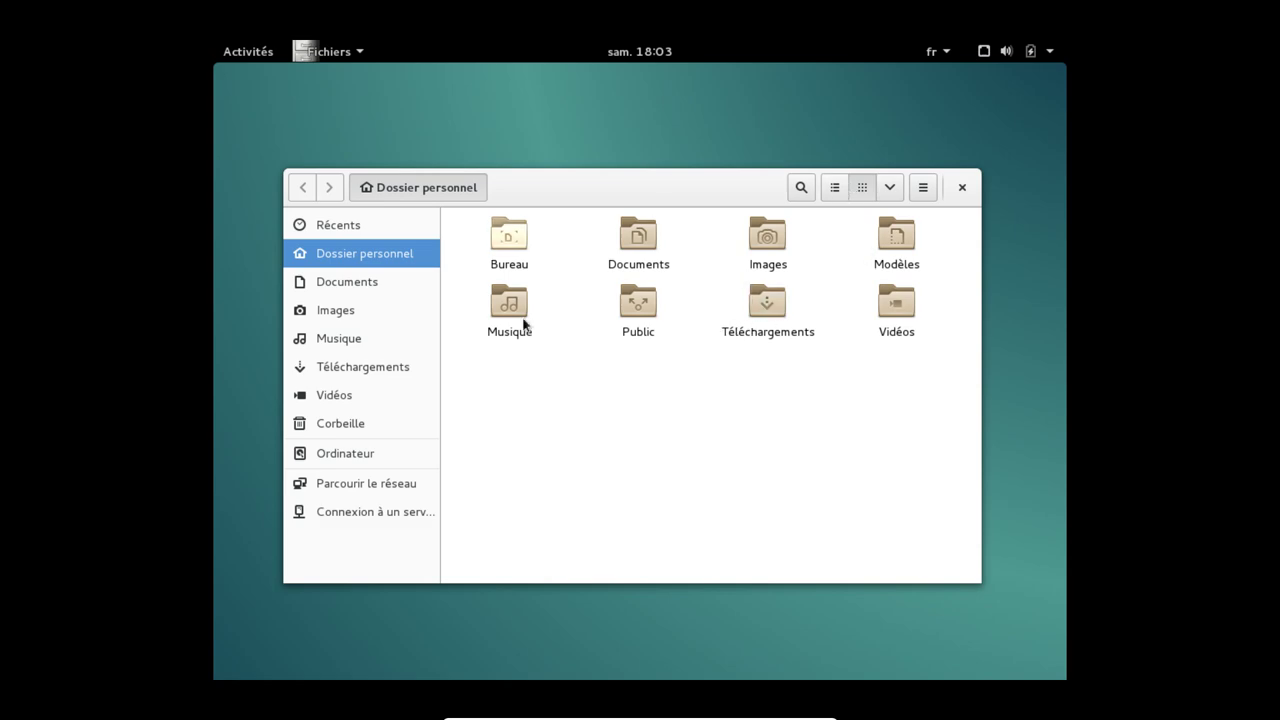
click(964, 192)
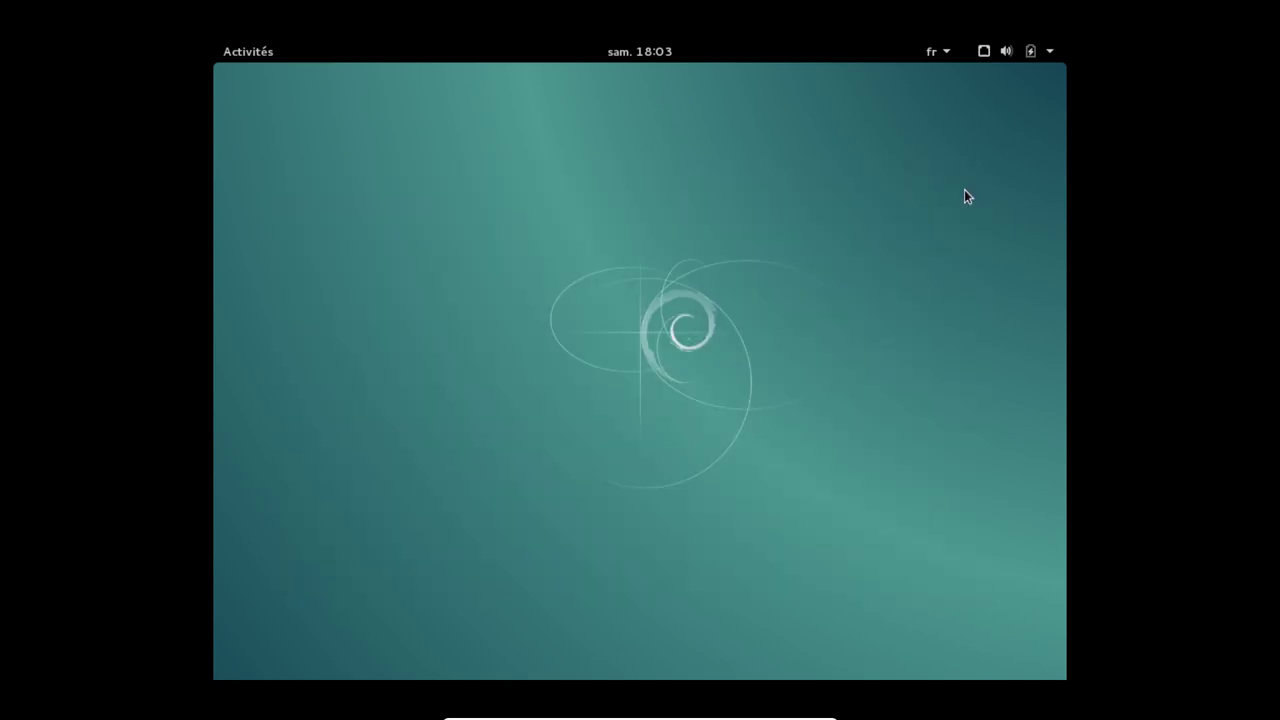
Launch LibreOffice Writer, check its version in the About LibreOffice information, and close it.
click(249, 51)
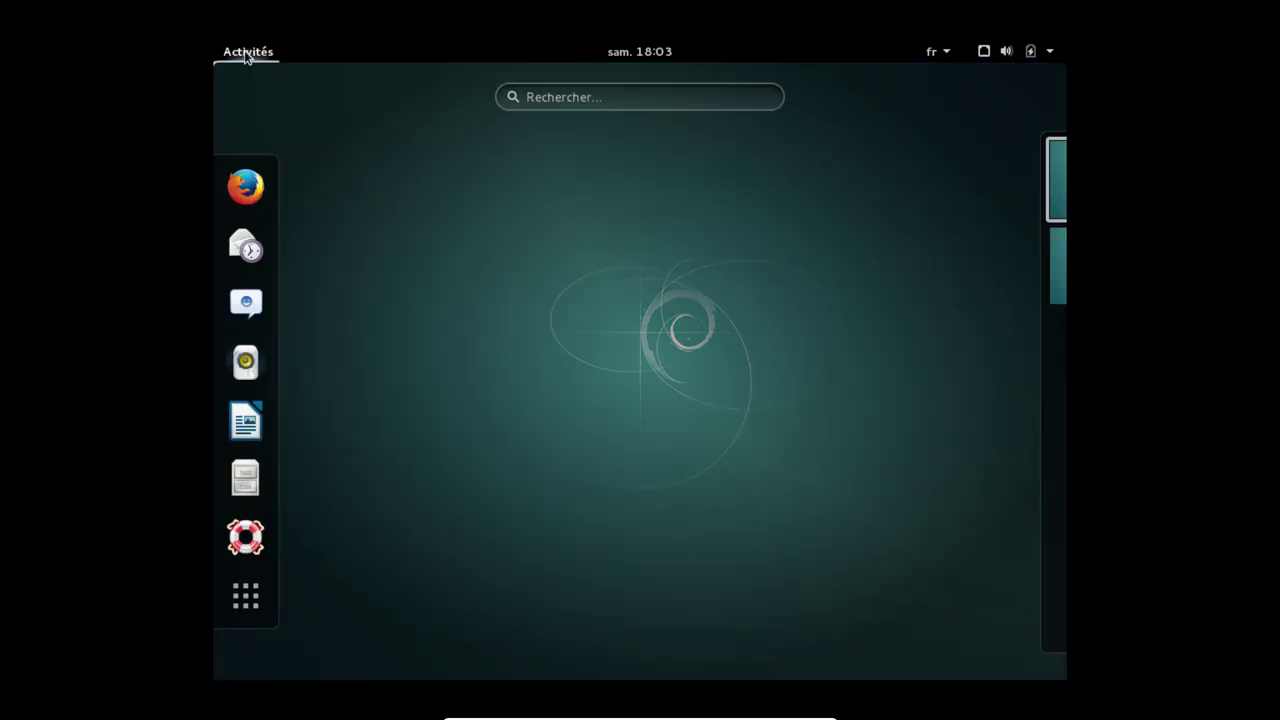
click(257, 432)
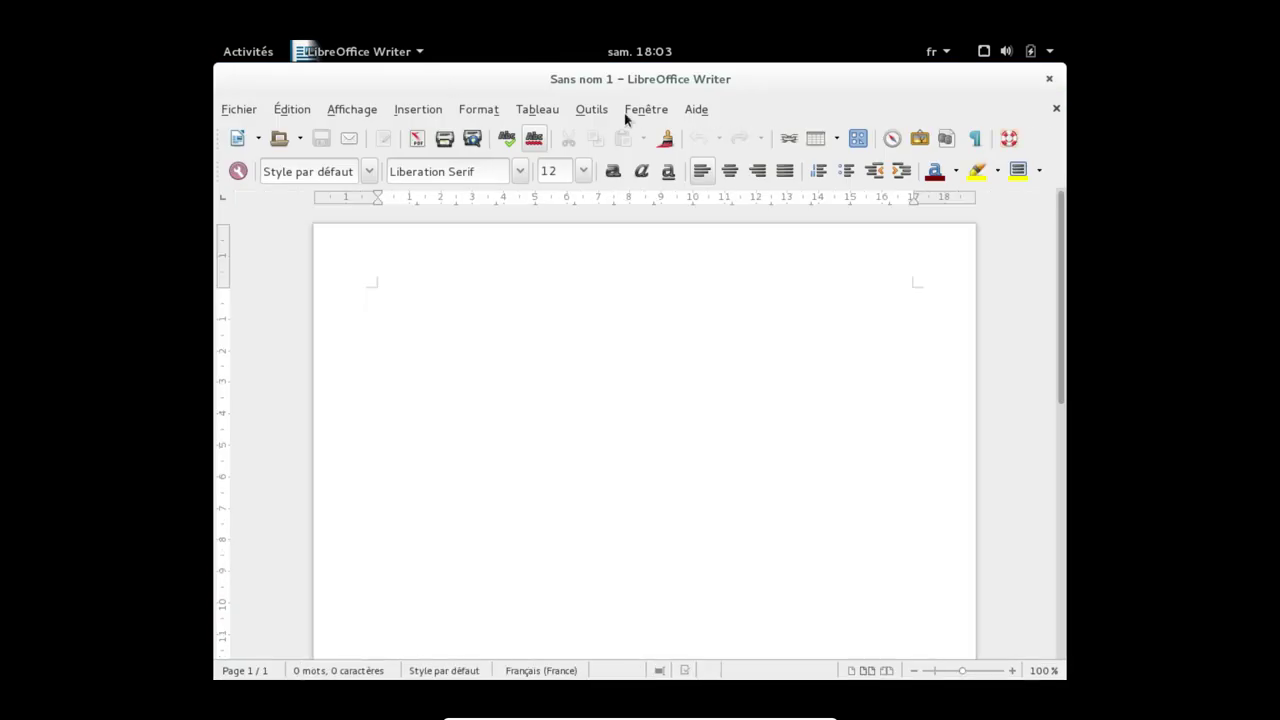
click(700, 111)
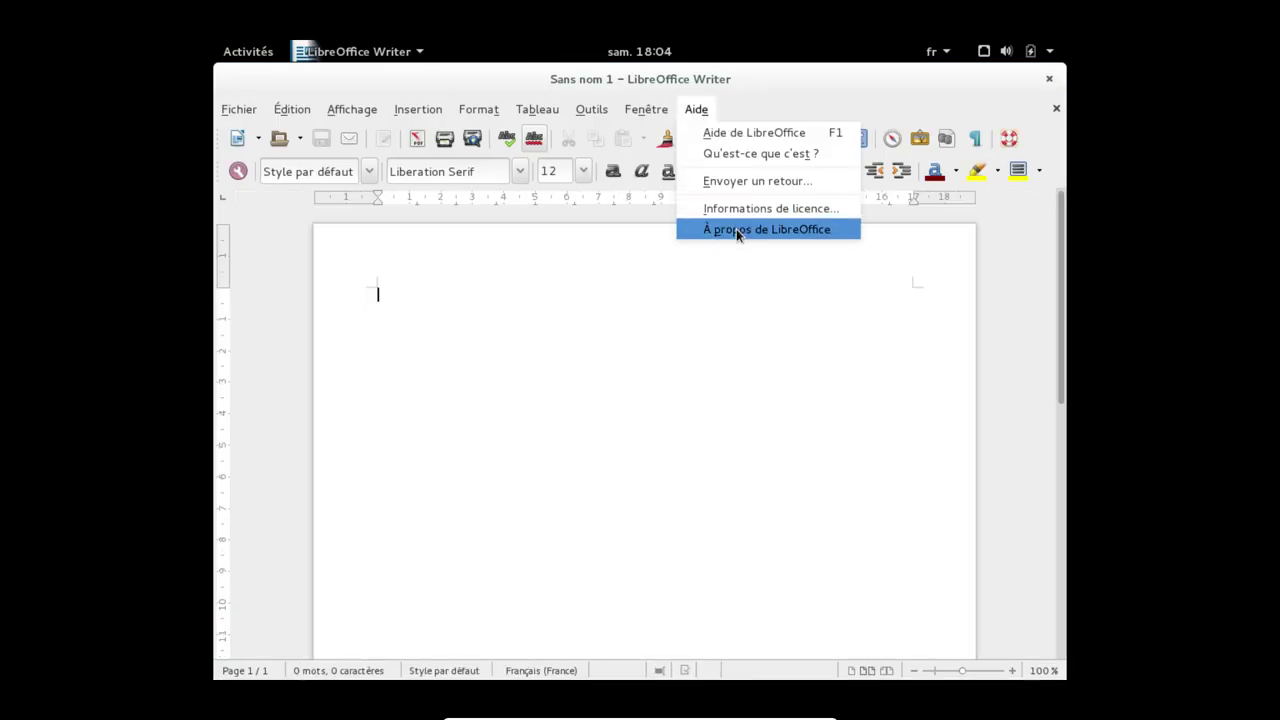
click(736, 230)
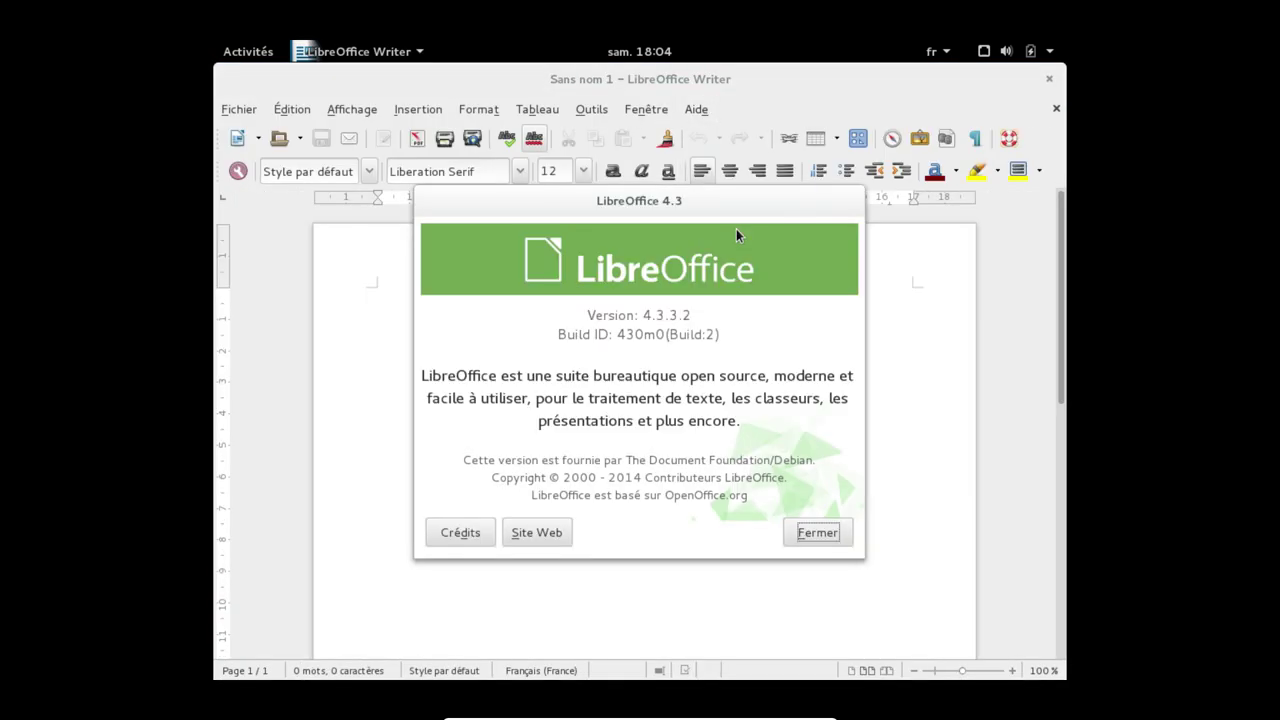
click(817, 533)
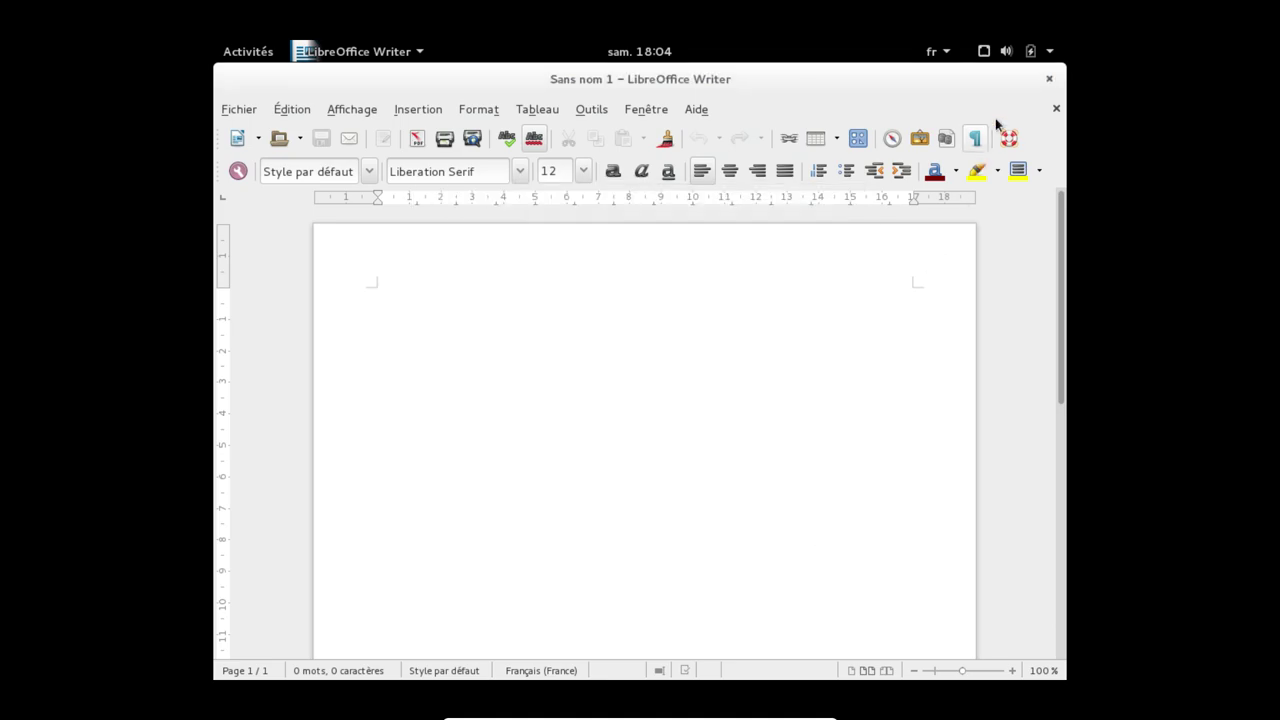
click(1048, 80)
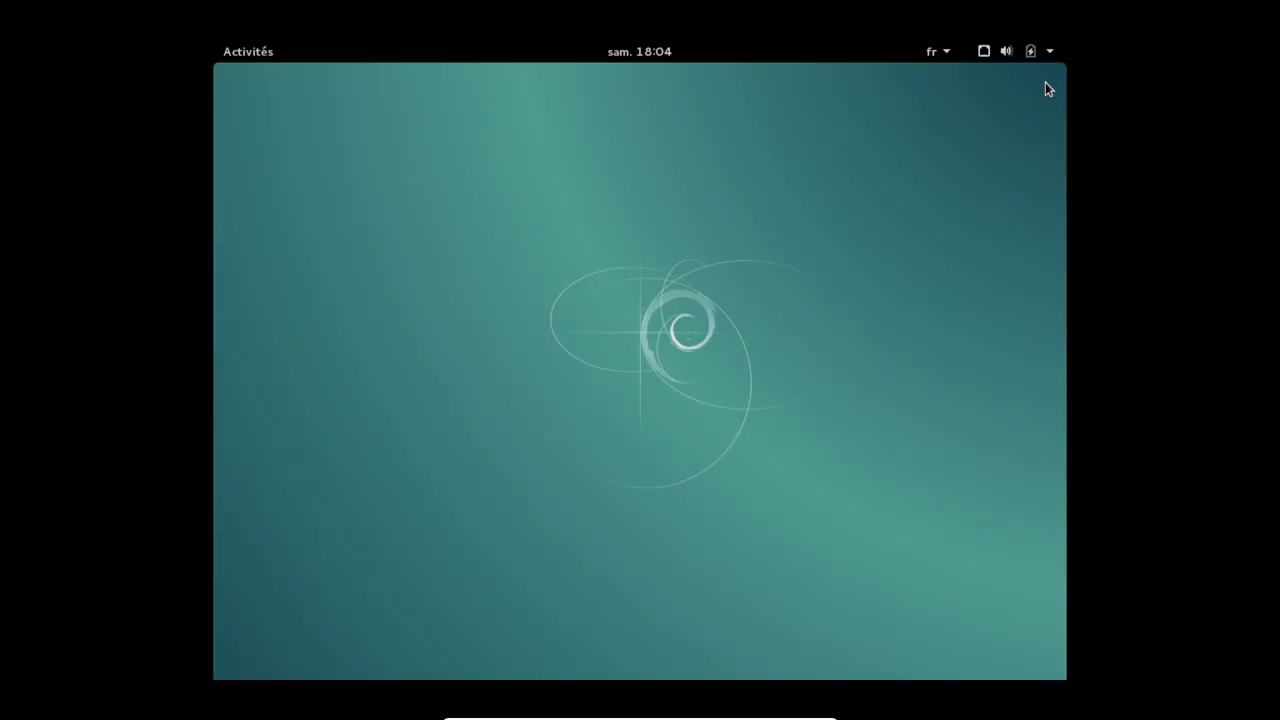
Browse the pages of all installed applications and launch the package update tool (Outil de mise à jour de paquets).
click(256, 56)
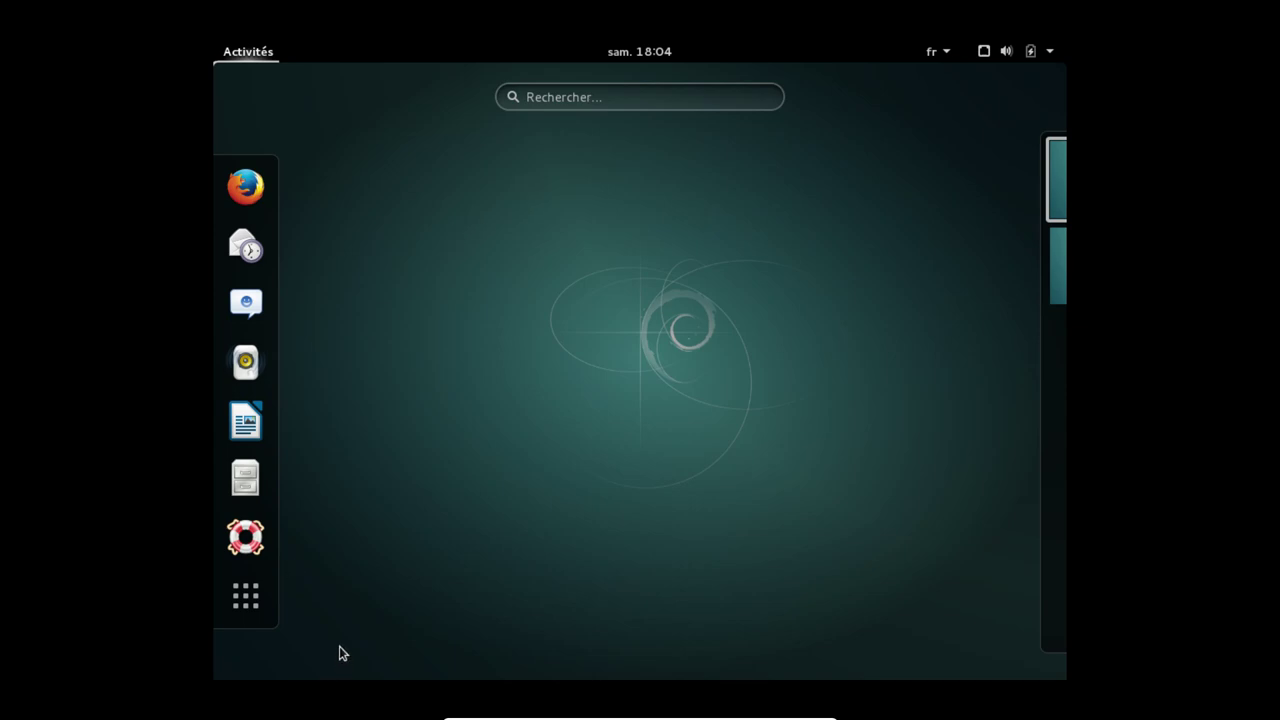
click(245, 610)
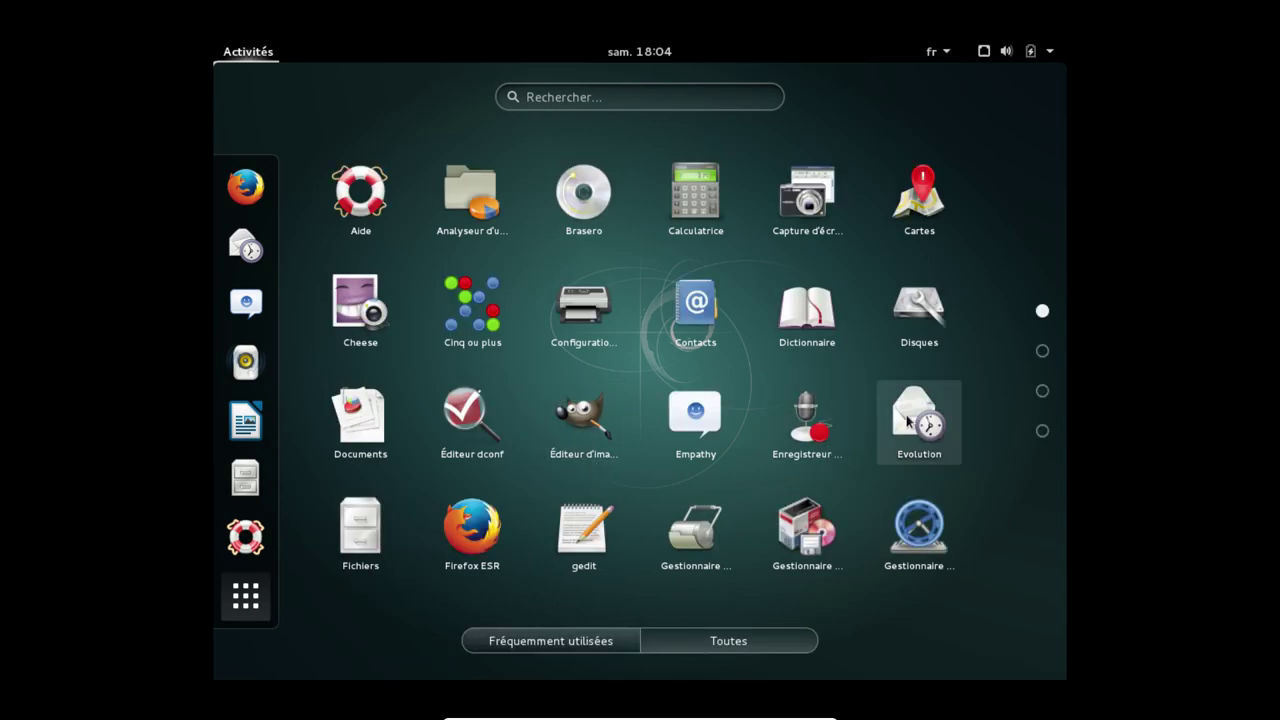
scroll(726, 437, down, 3)
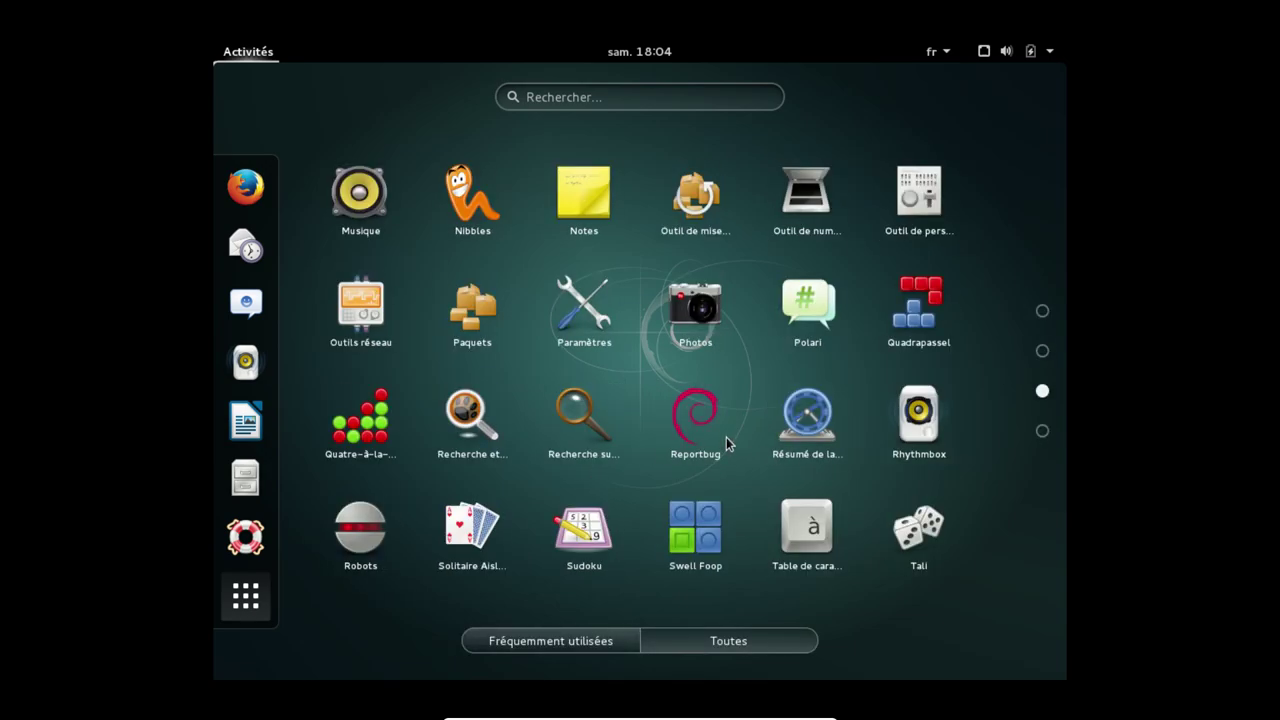
scroll(726, 437, up, 1)
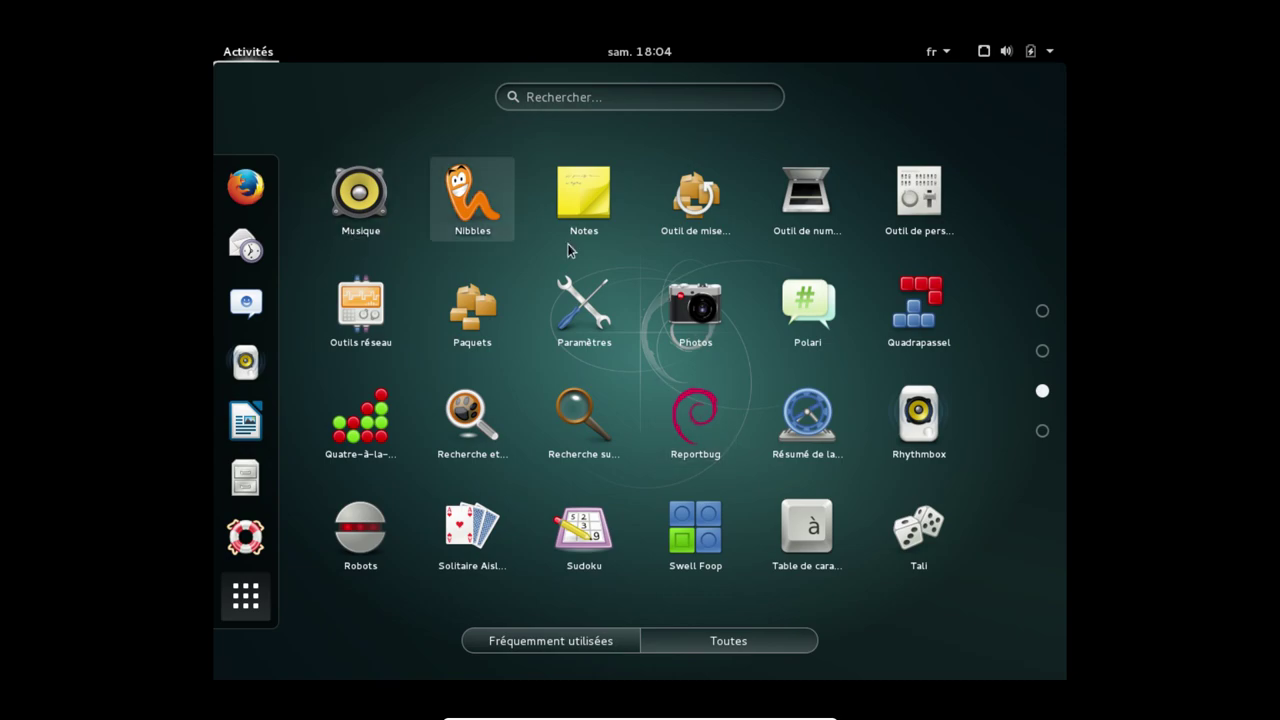
scroll(685, 279, up, 2)
scroll(684, 280, down, 2)
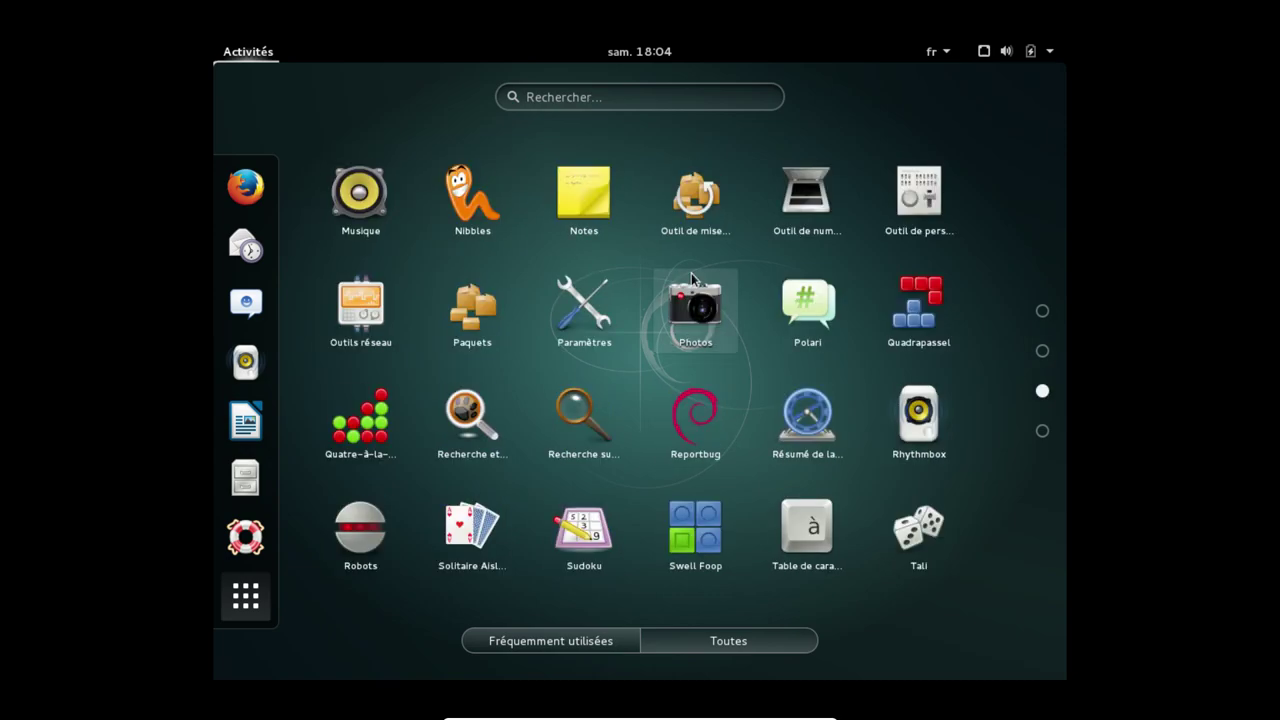
click(705, 219)
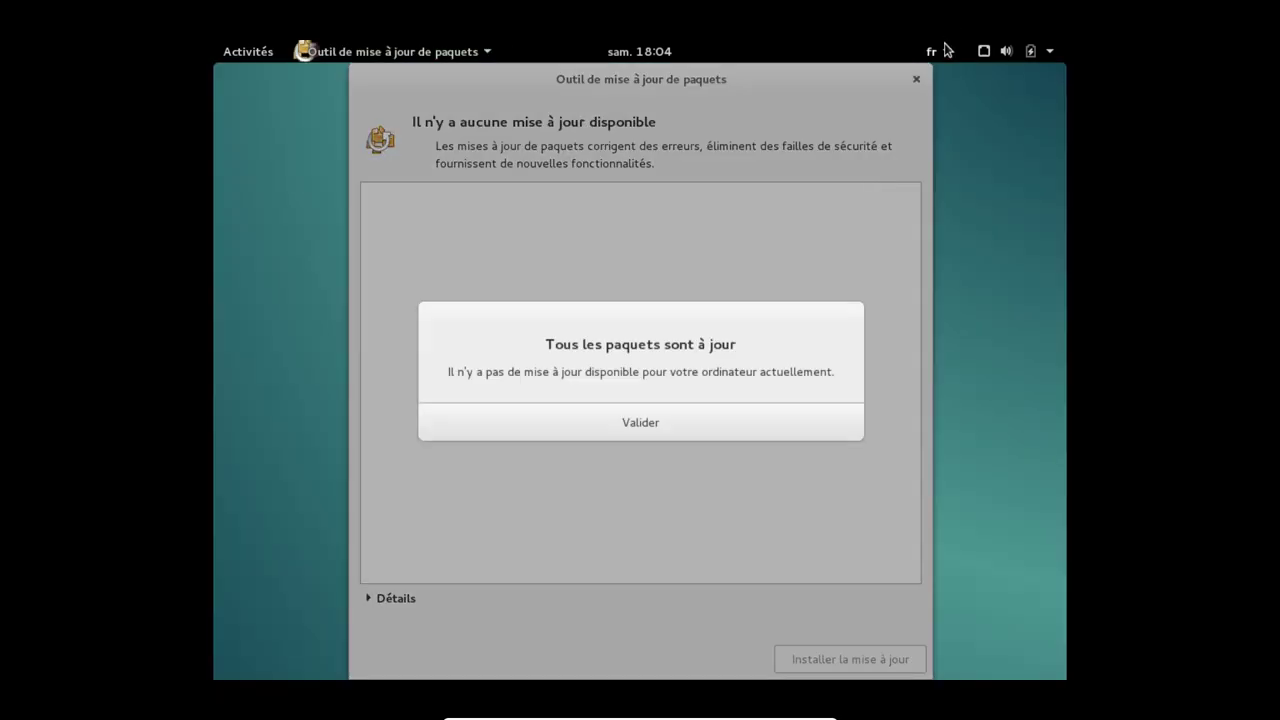
View the available keyboard layouts and dismiss the package update tool's message to close the tool.
click(946, 52)
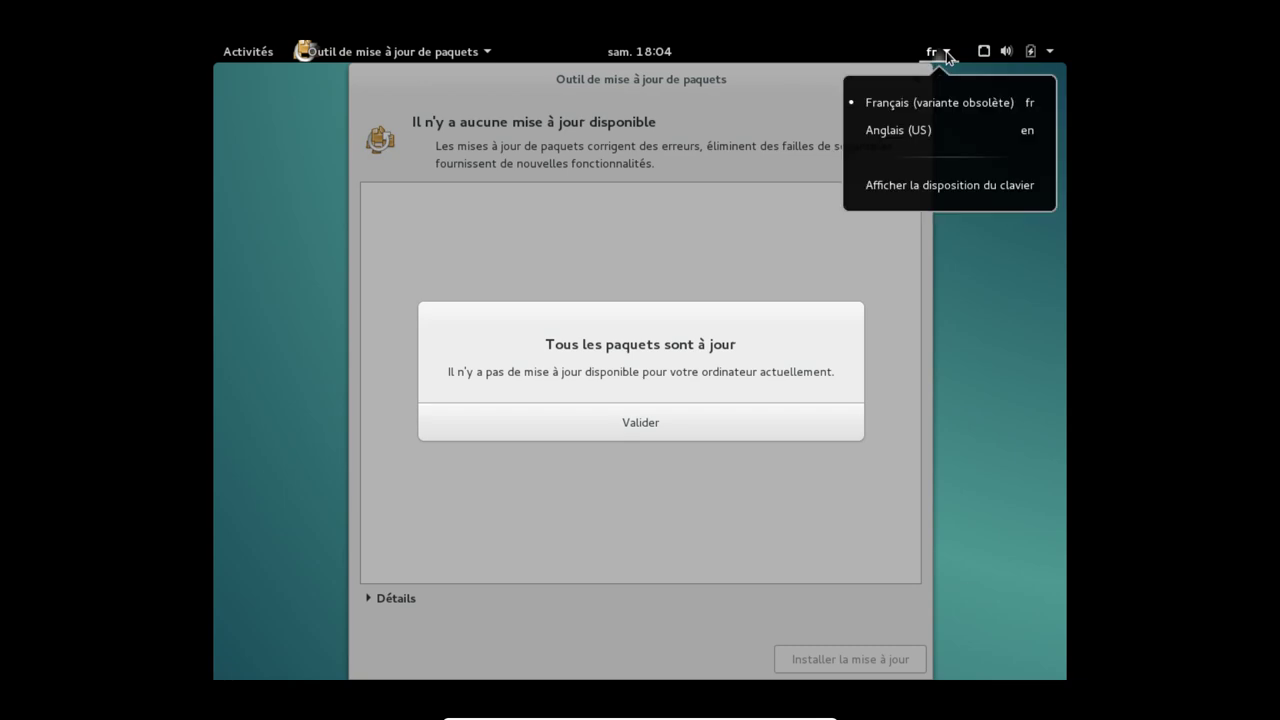
click(946, 52)
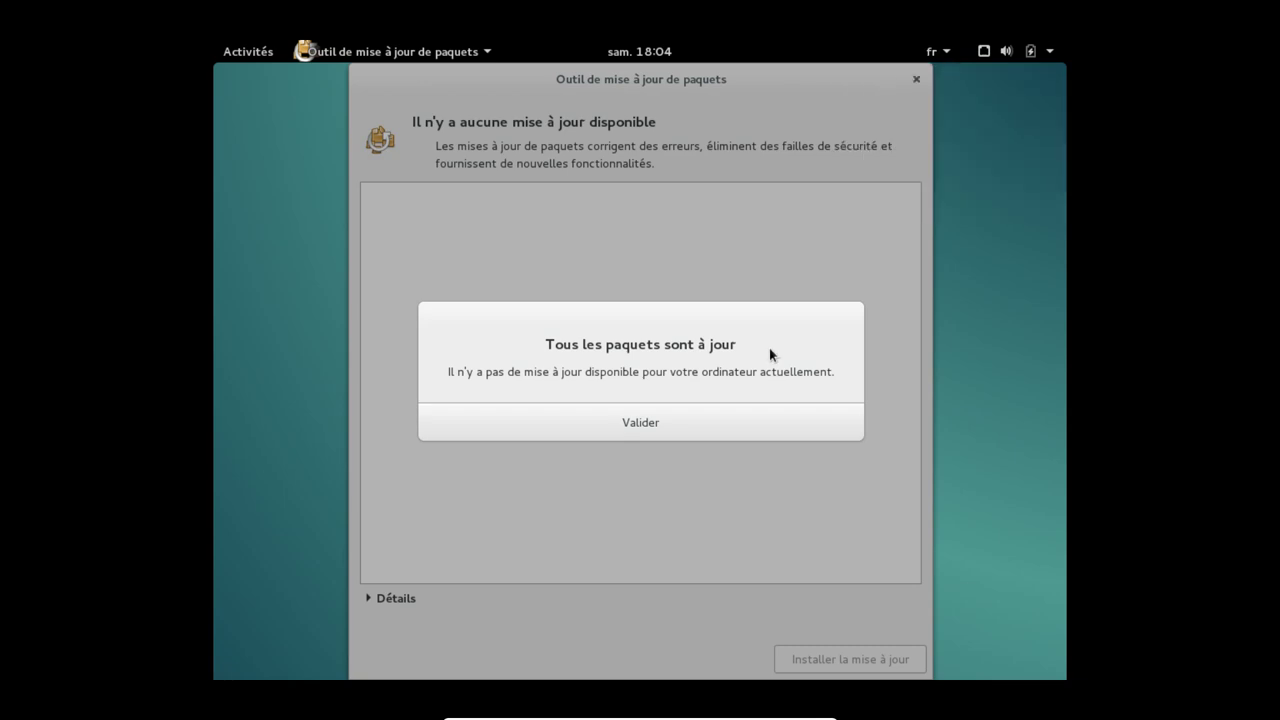
click(737, 424)
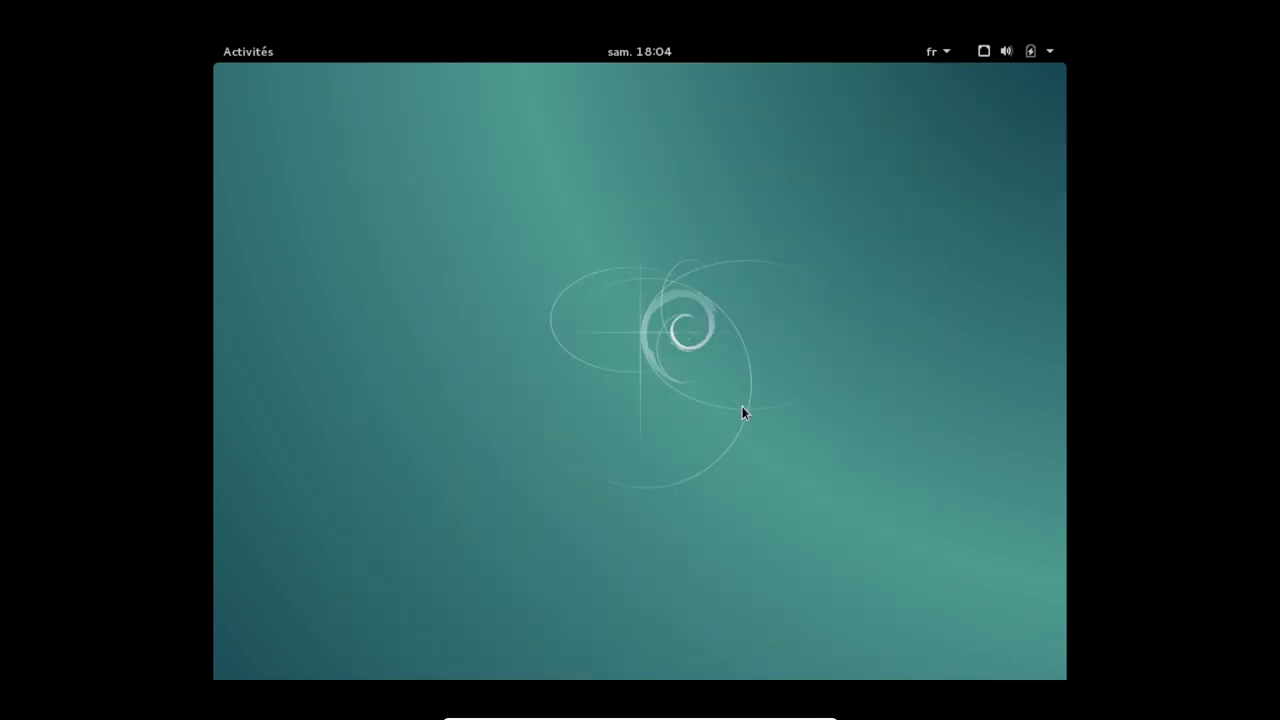
Launch the Synaptic package manager with the administrator password, dismiss its quick introduction and maximize its window.
click(268, 56)
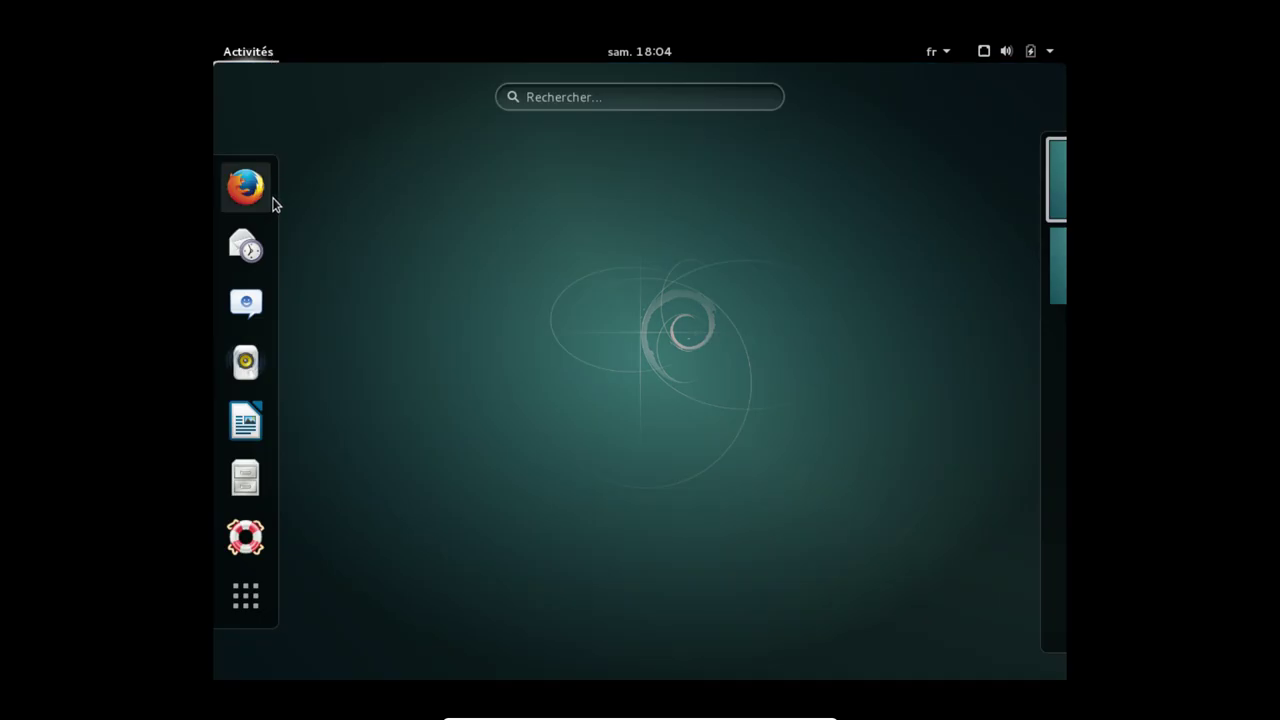
click(266, 592)
click(776, 538)
text(********)
key(Return)
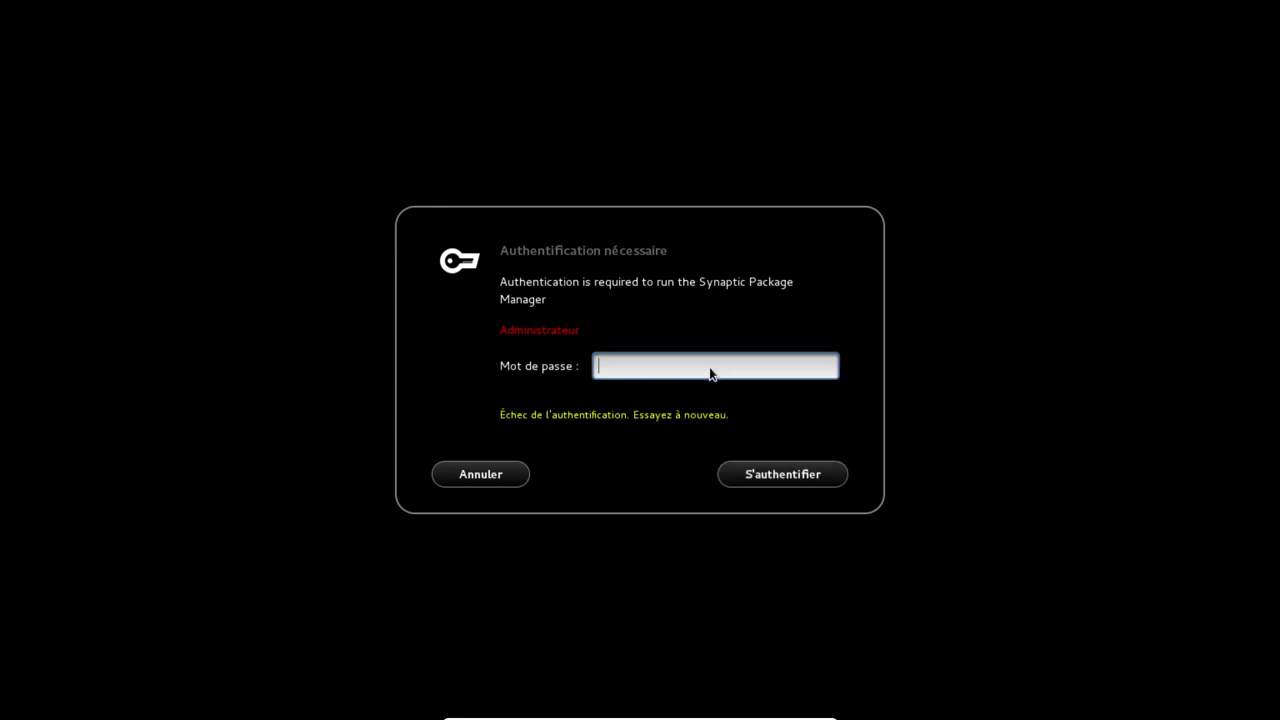
text(********)
key(Return)
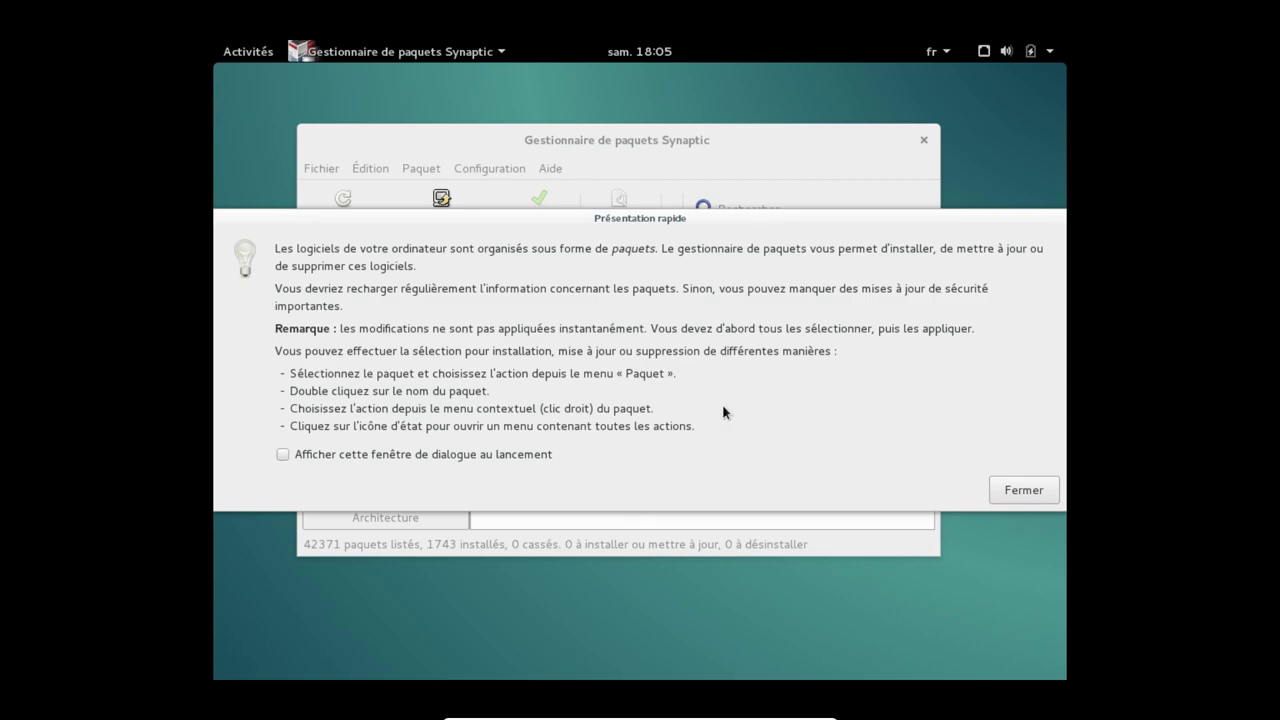
click(1023, 490)
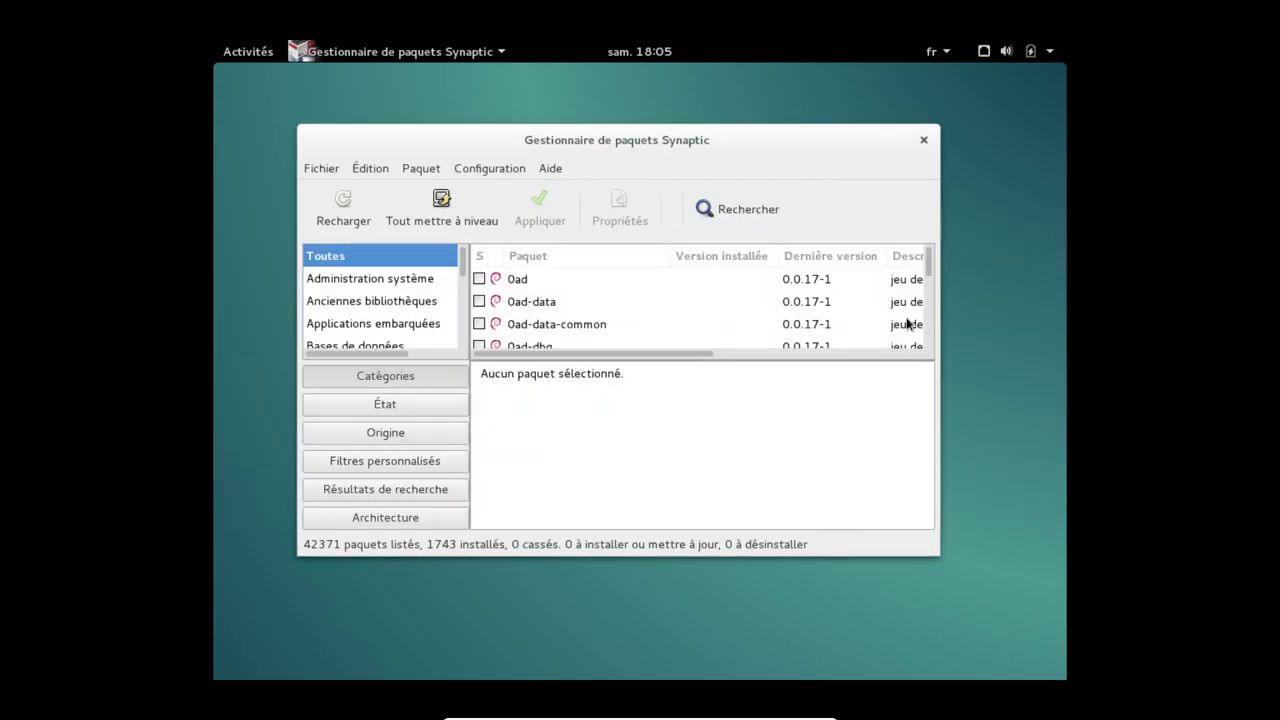
double_click(639, 142)
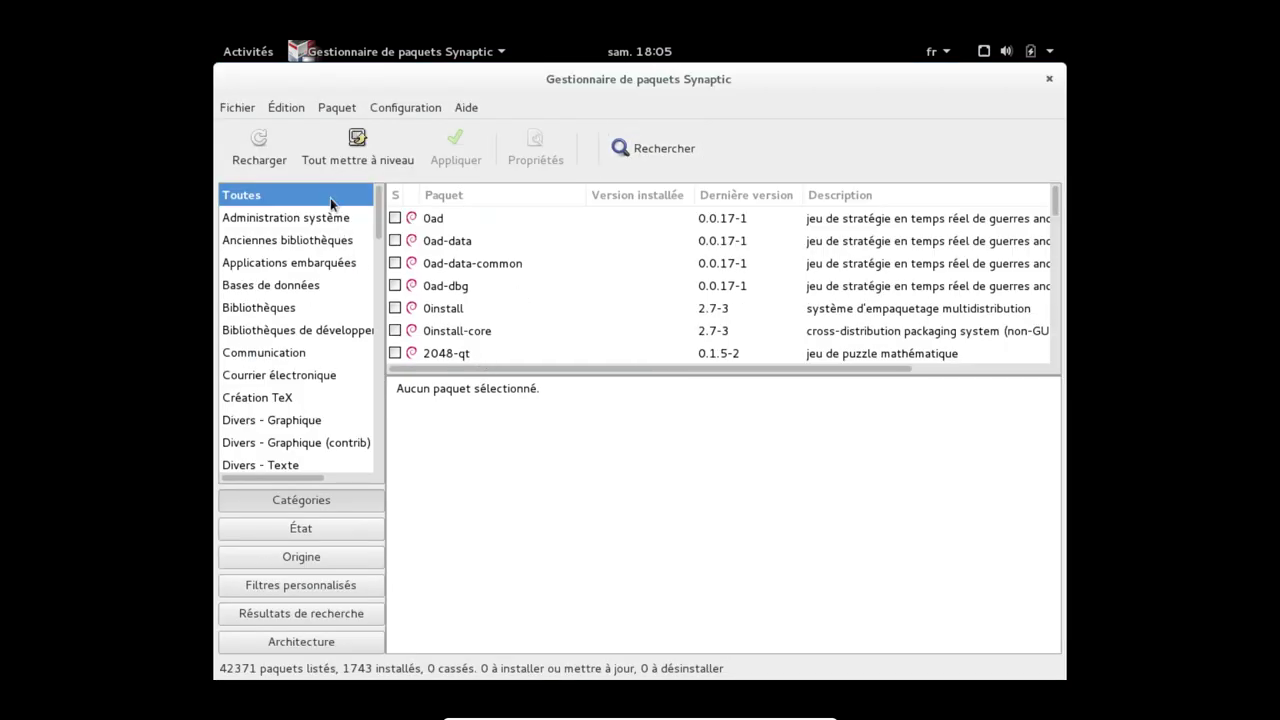
Search package descriptions and names for "thunduerbird" and reload the package information.
click(628, 156)
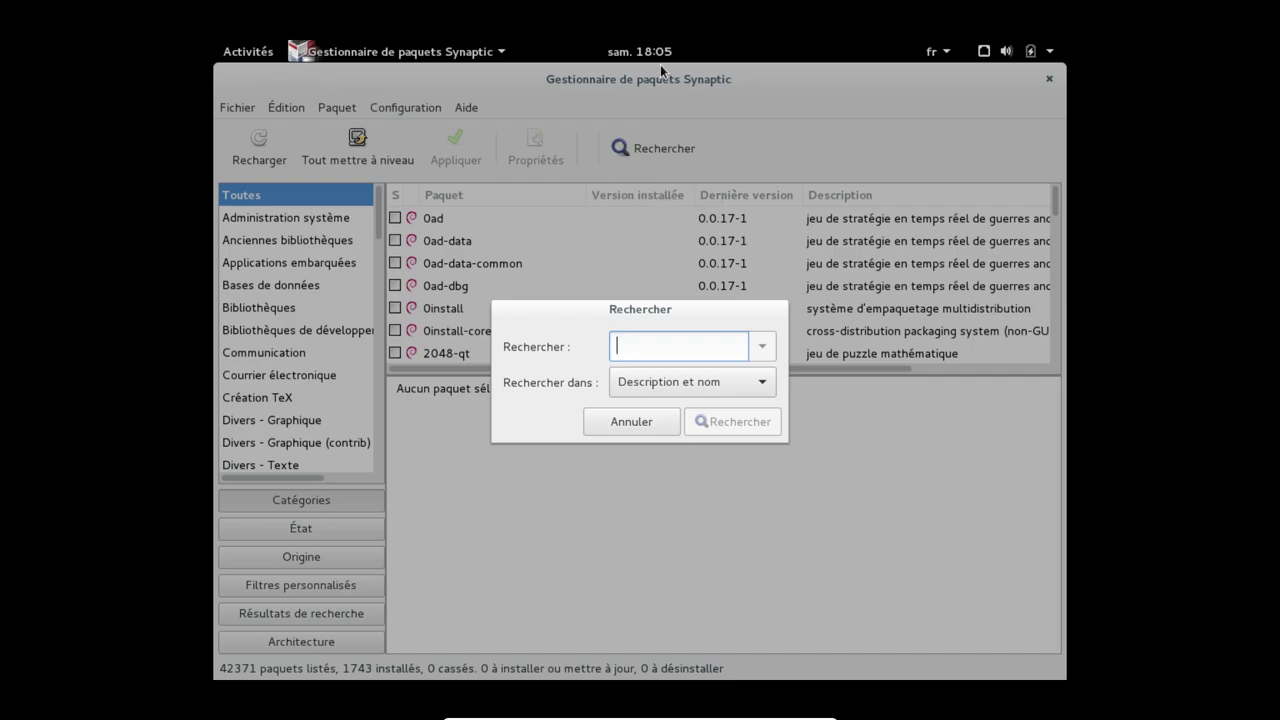
text(thundu)
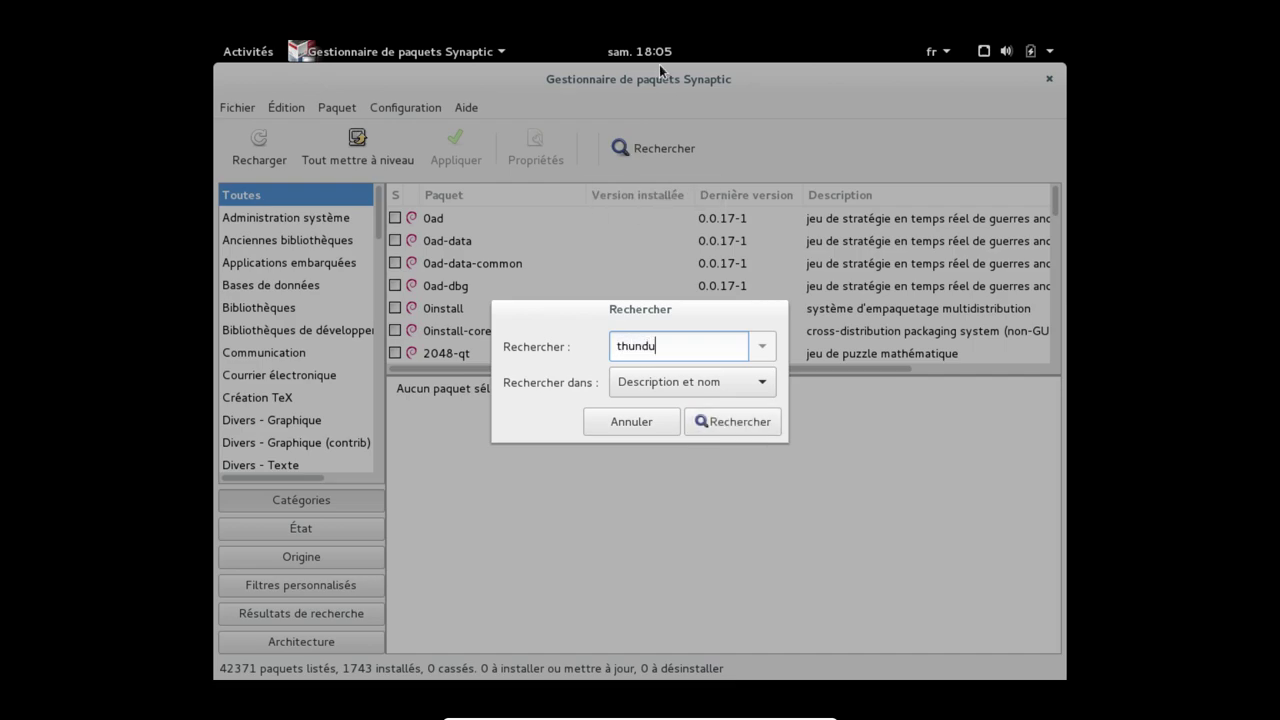
text(erbird)
key(Return)
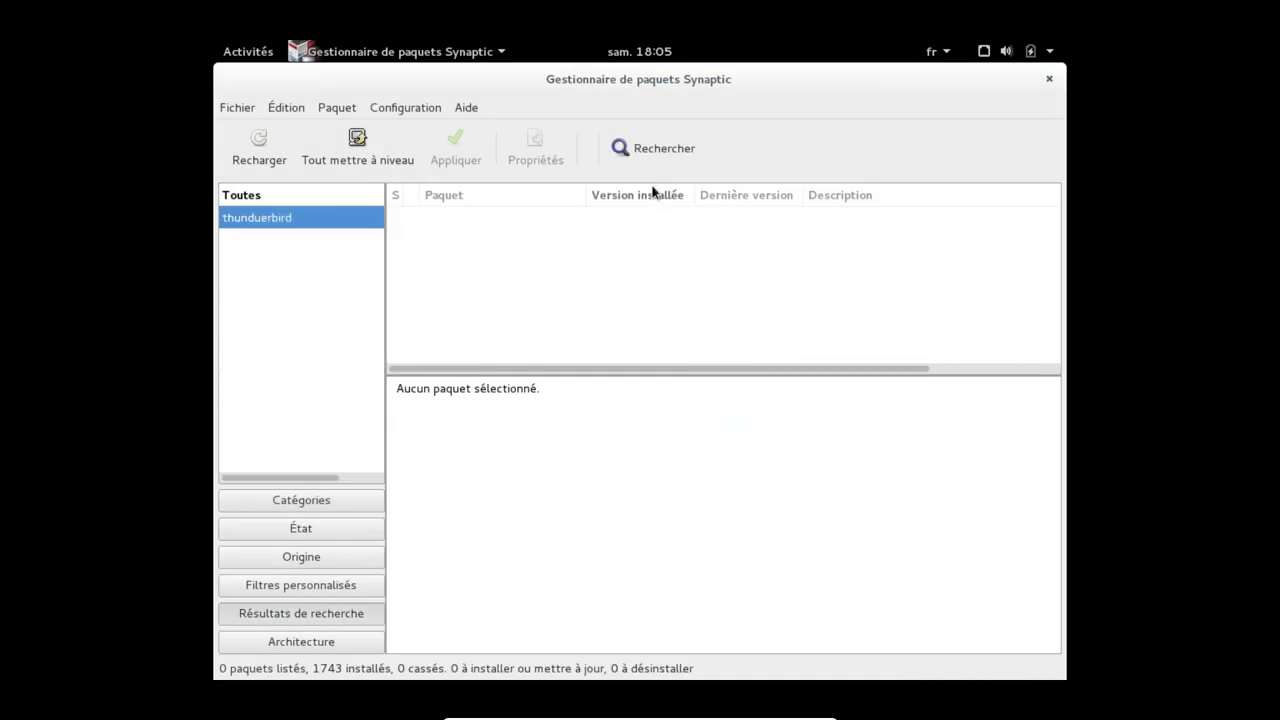
click(242, 160)
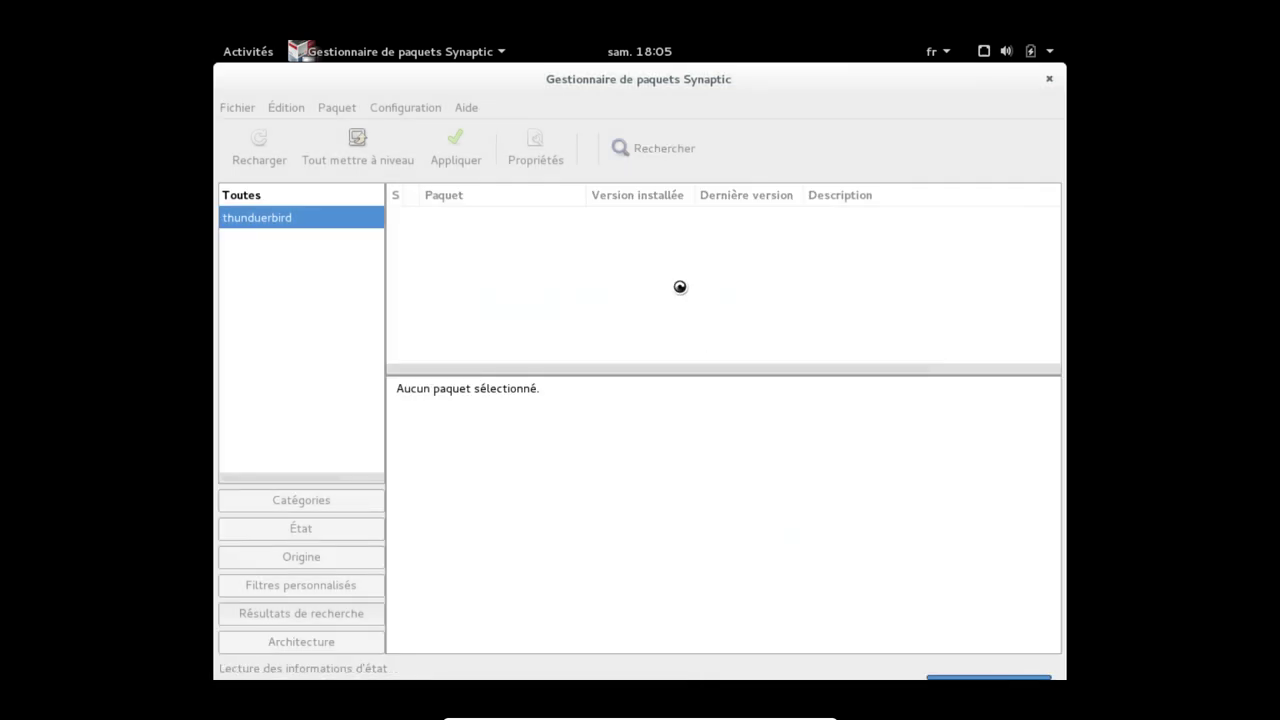
Correct the misspelled search term to "thunderbird" and search package descriptions and names for it.
click(656, 151)
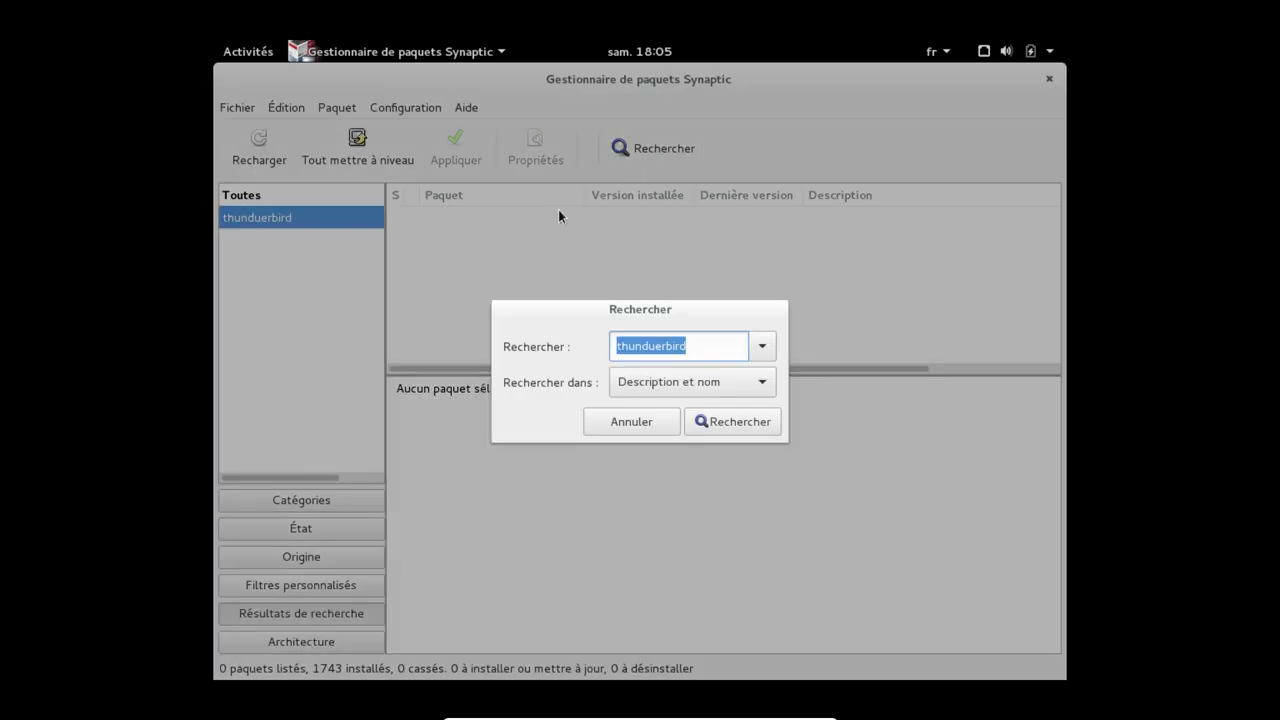
key(Home)
key(Right)
key(Right)
key(Delete)
key(Return)
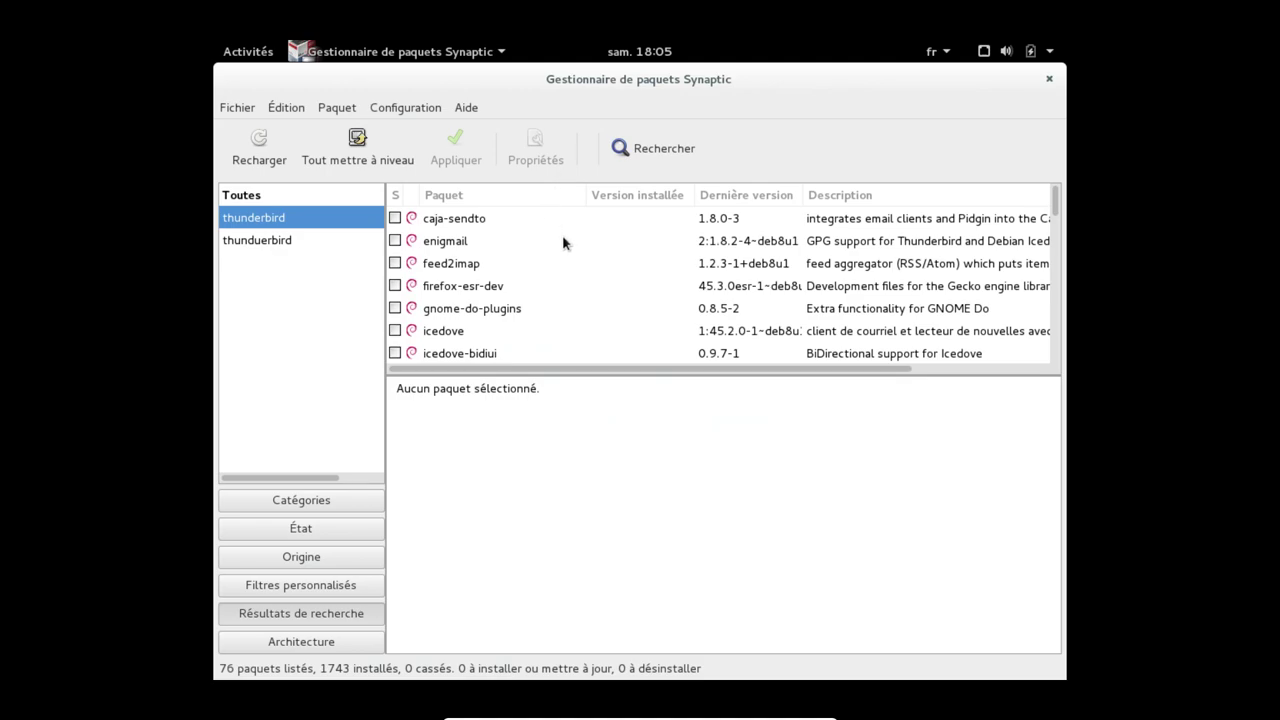
Look through the whole list of thunderbird search results and show the description of the icedove package.
scroll(566, 241, down, 2)
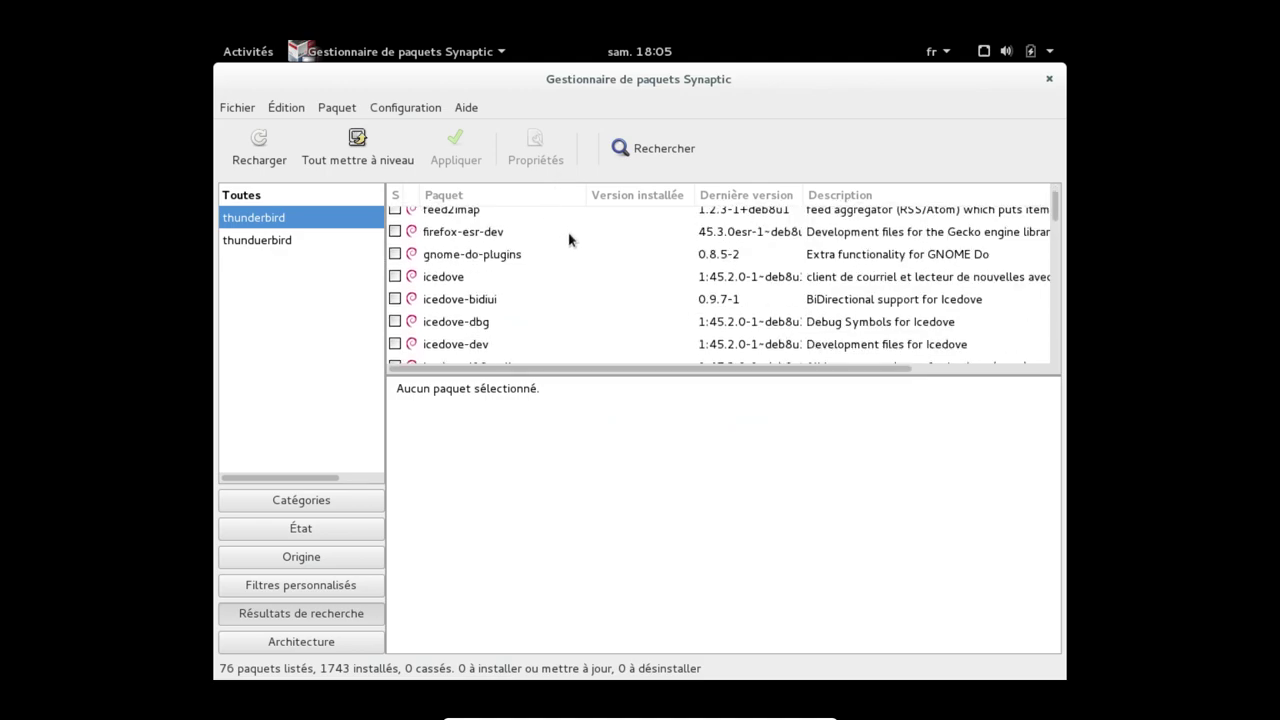
scroll(566, 241, down, 3)
scroll(571, 243, up, 2)
scroll(571, 243, down, 4)
scroll(573, 242, up, 5)
scroll(573, 242, down, 7)
scroll(575, 241, up, 7)
scroll(575, 241, up, 1)
drag(1056, 205, 1055, 338)
scroll(650, 300, down, 2)
scroll(650, 300, up, 1)
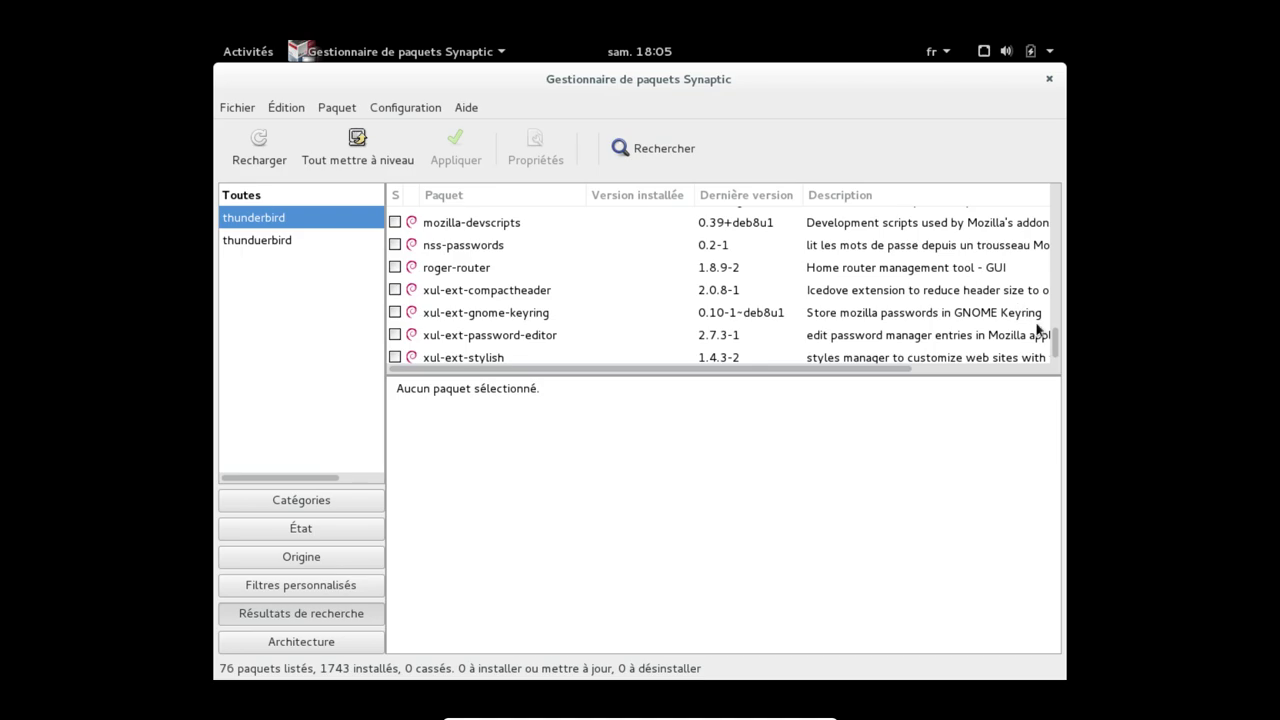
drag(1057, 346, 1056, 200)
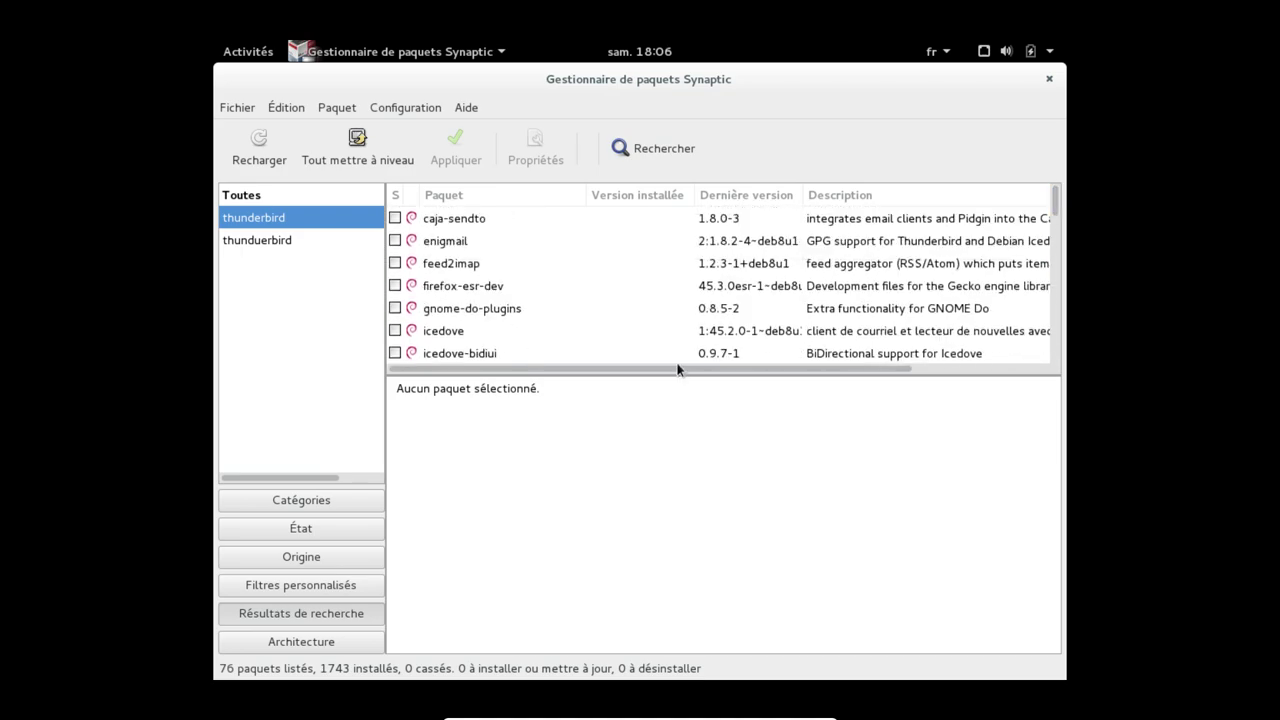
click(866, 338)
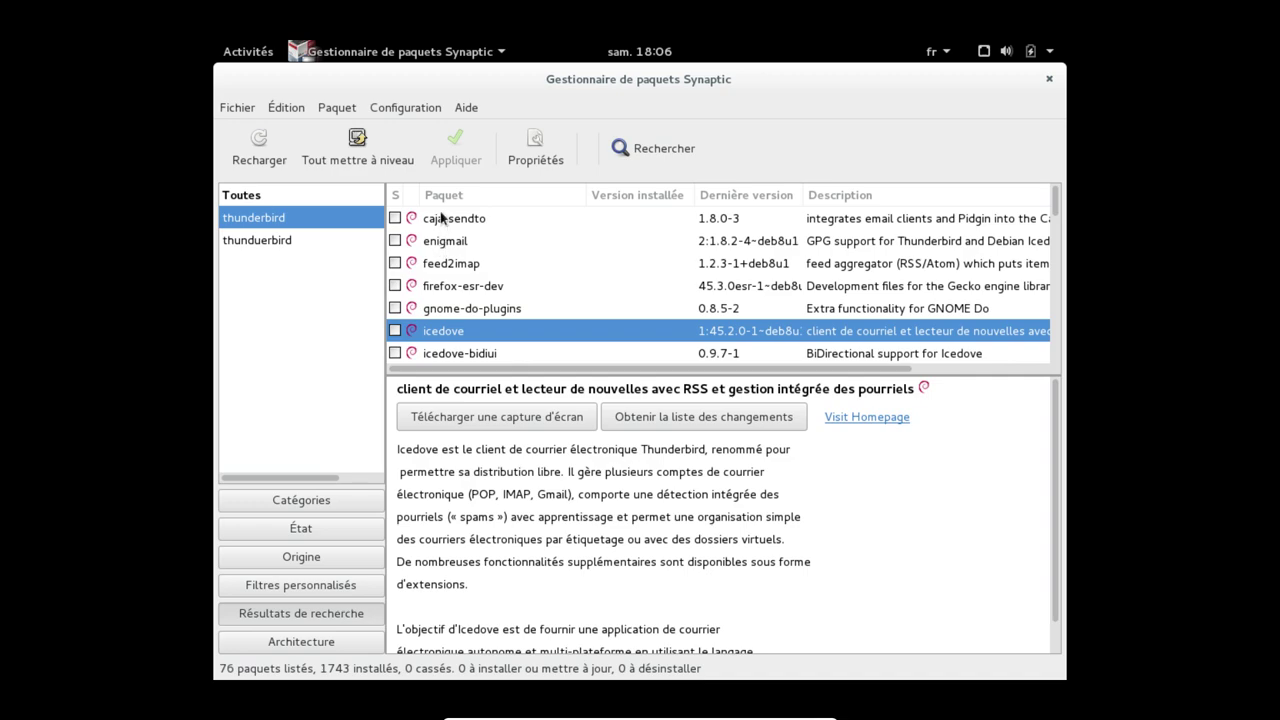
Close Synaptic and relaunch it from the full list of applications, entering the administrator password.
click(1049, 78)
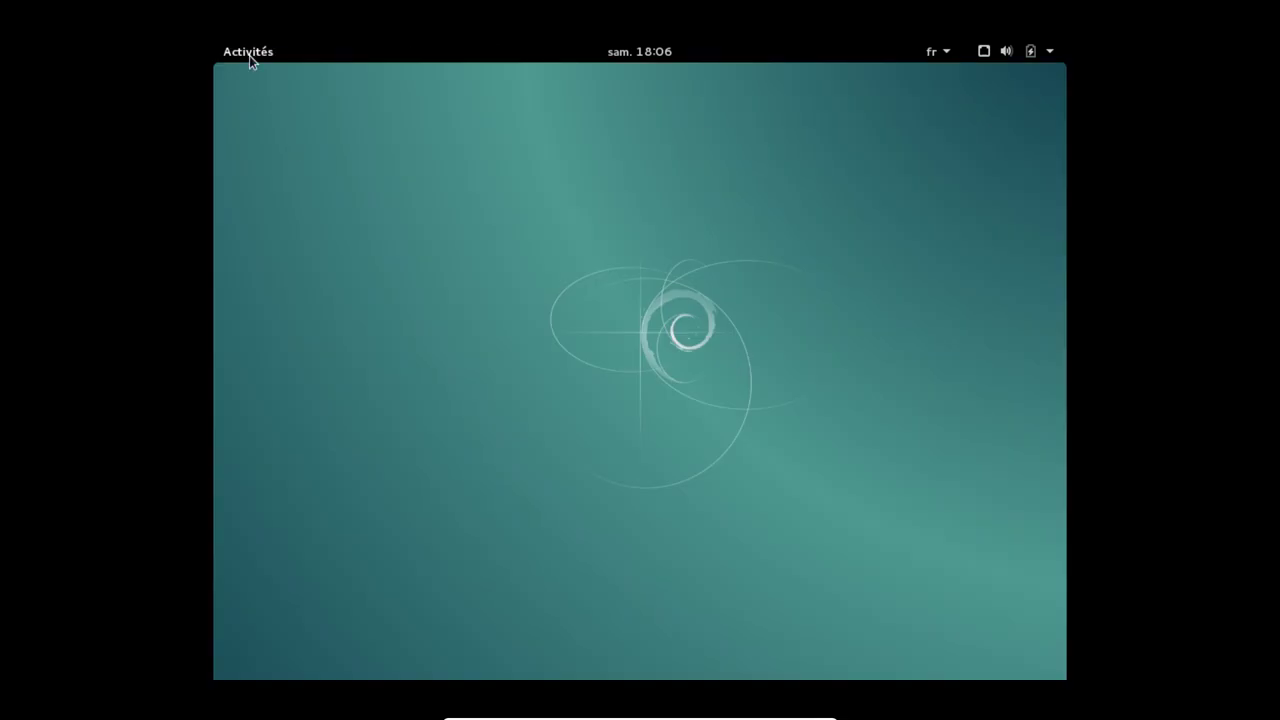
click(249, 55)
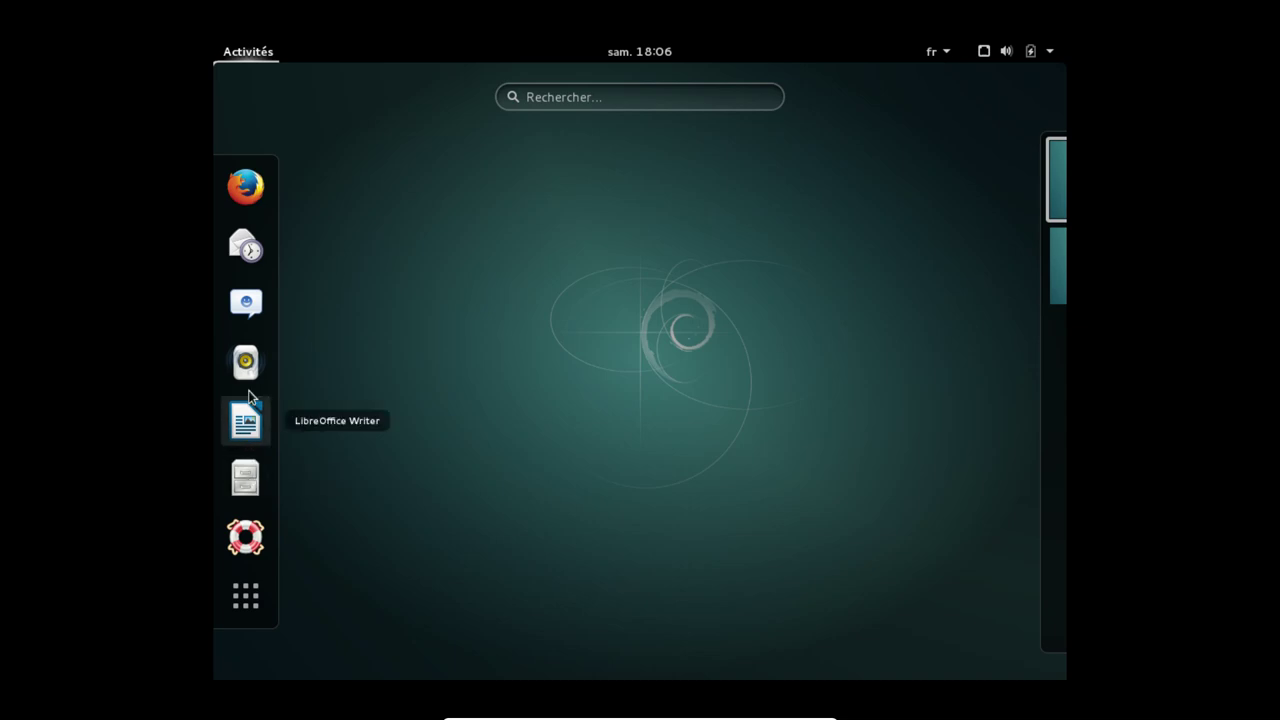
click(246, 596)
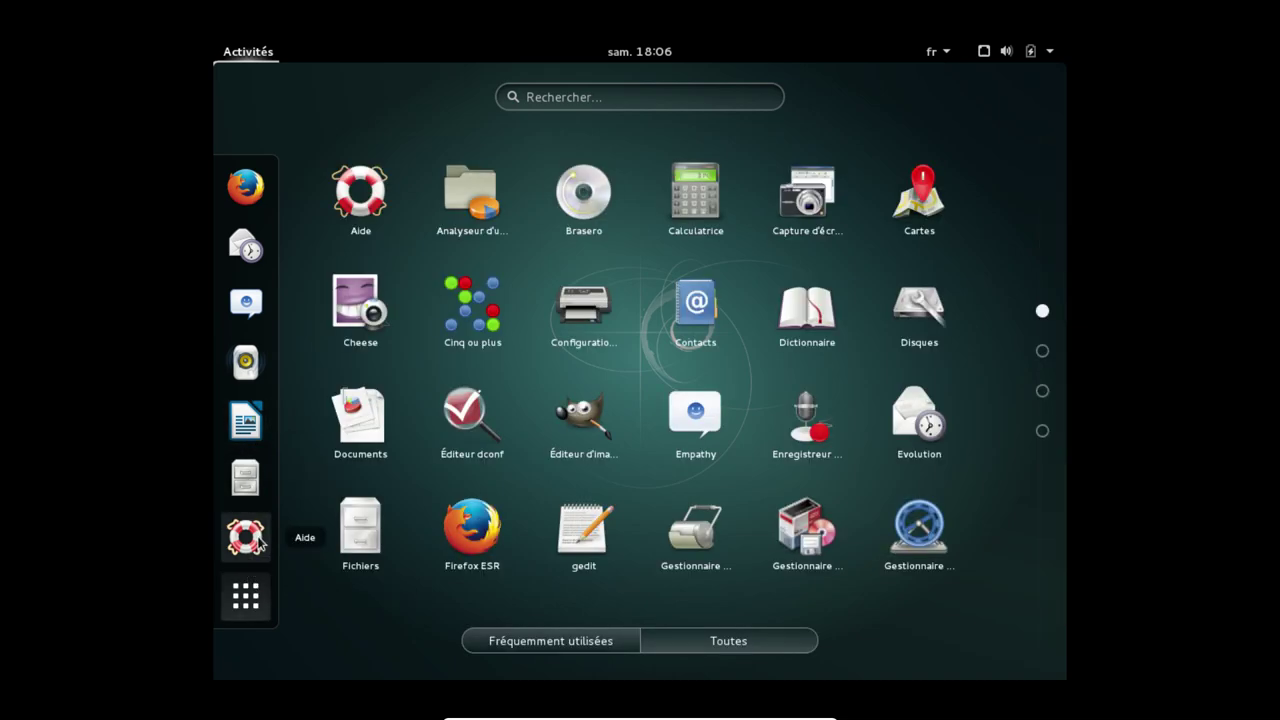
click(805, 543)
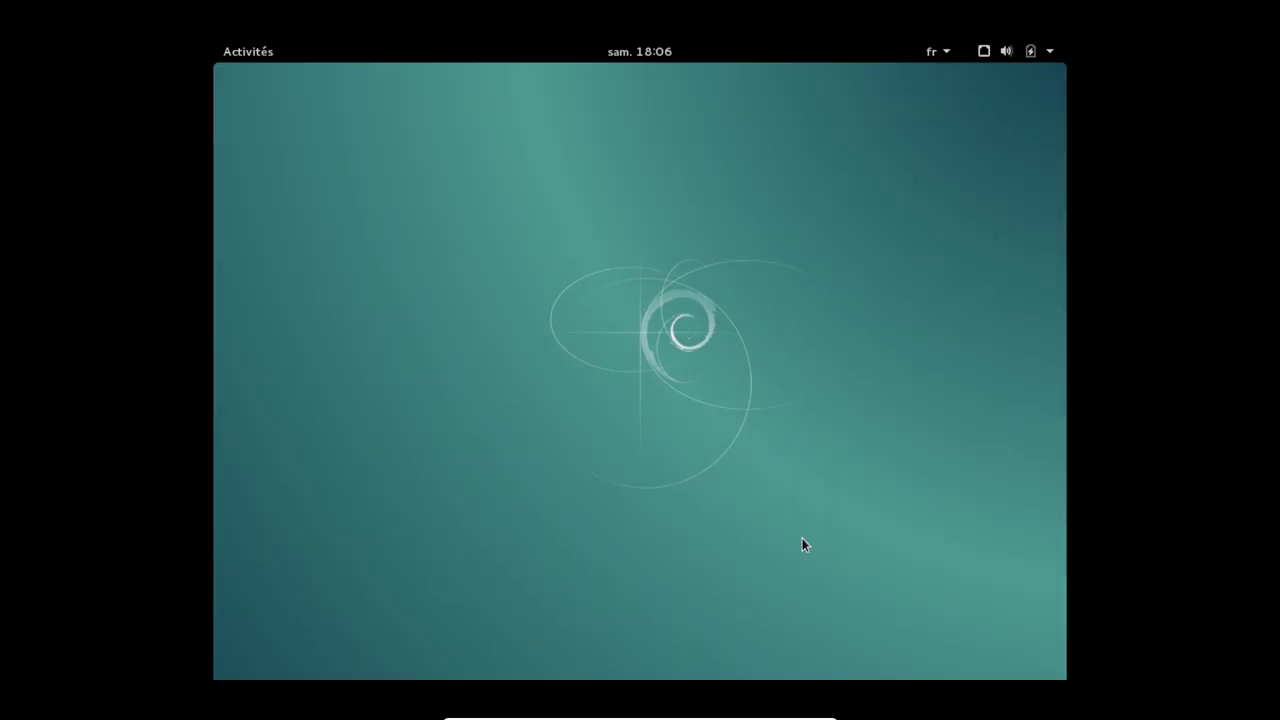
text(********)
key(Return)
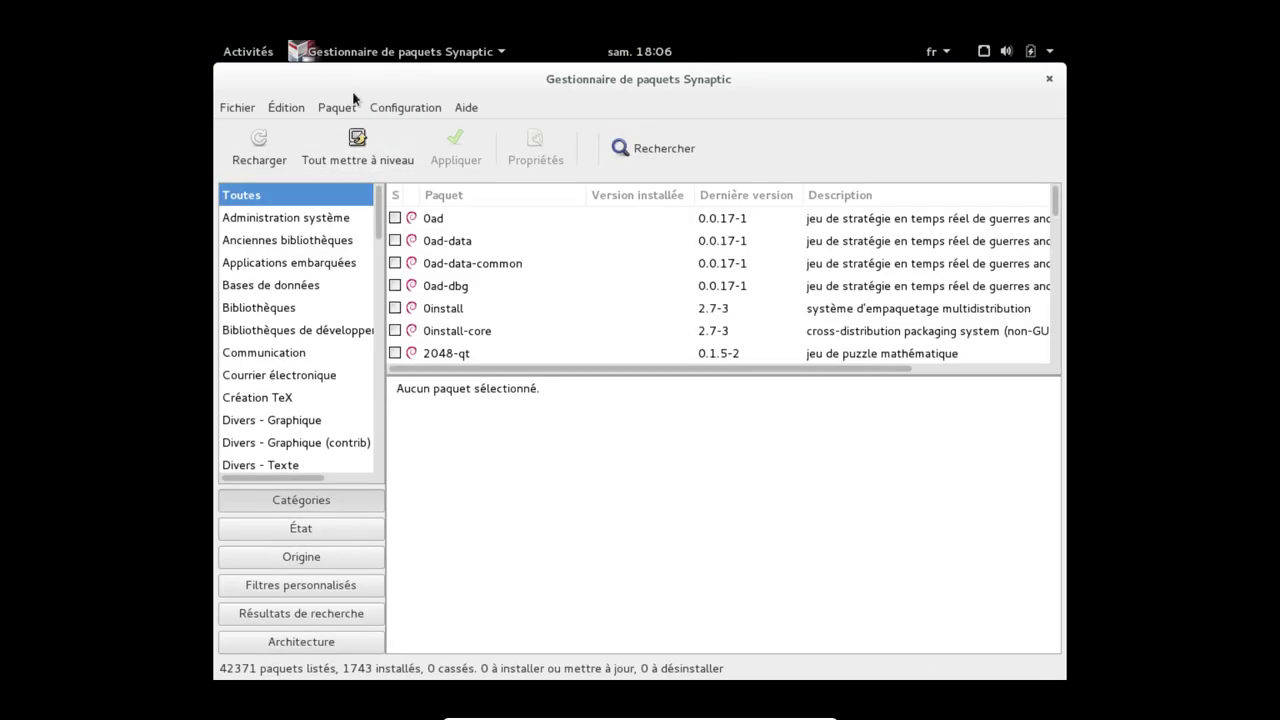
Review Synaptic's configured repositories, inspect the binary jessie-updates entry for ftp.fr.debian.org, and leave the repository settings without changes.
click(379, 106)
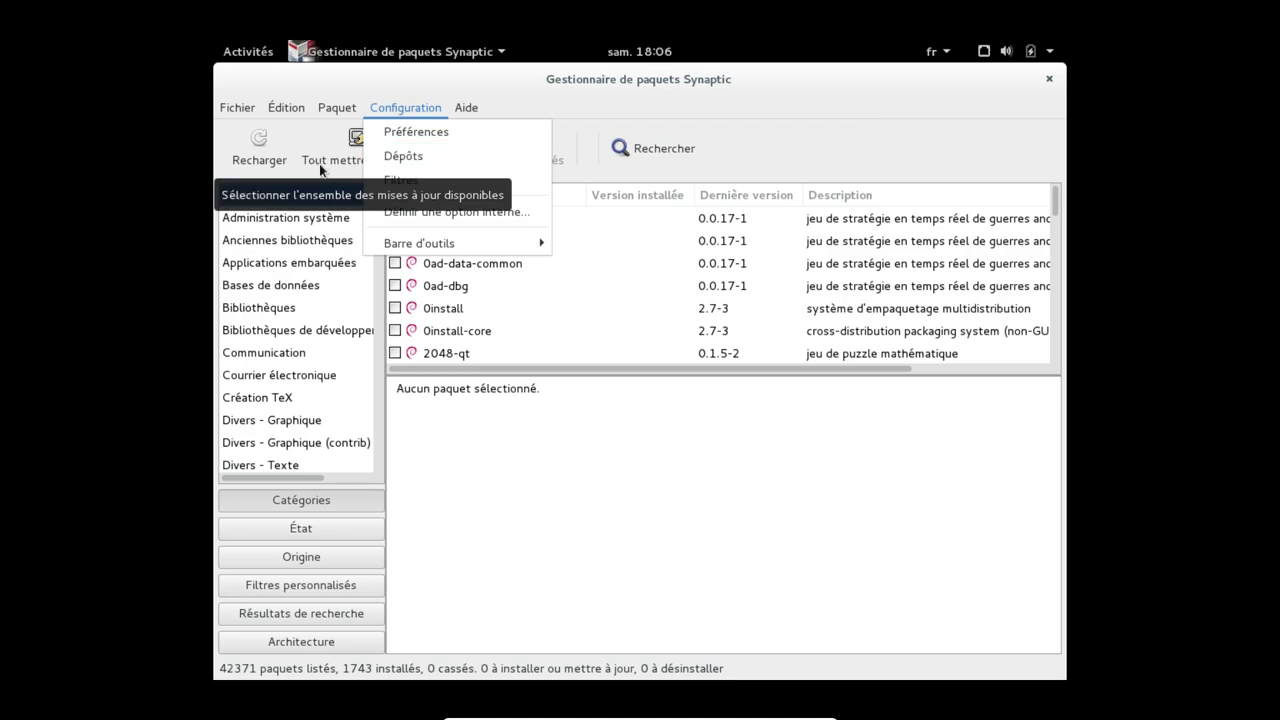
click(333, 110)
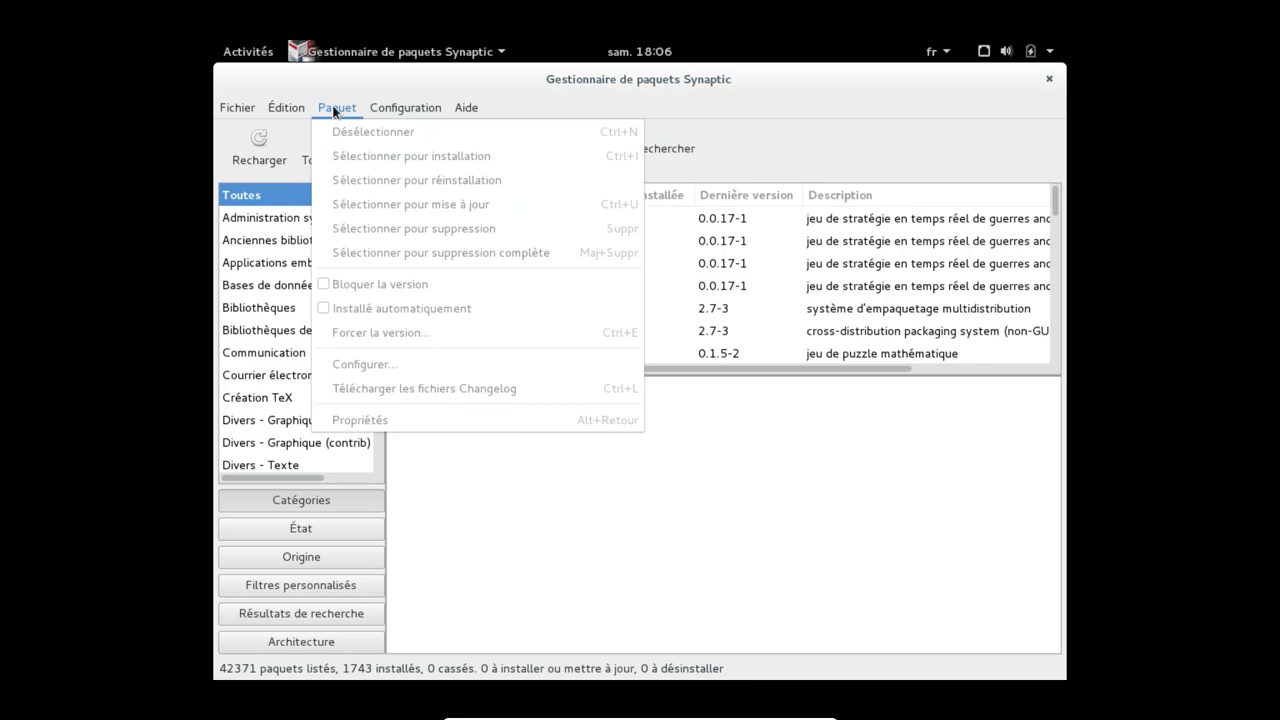
mouse_move(405, 108)
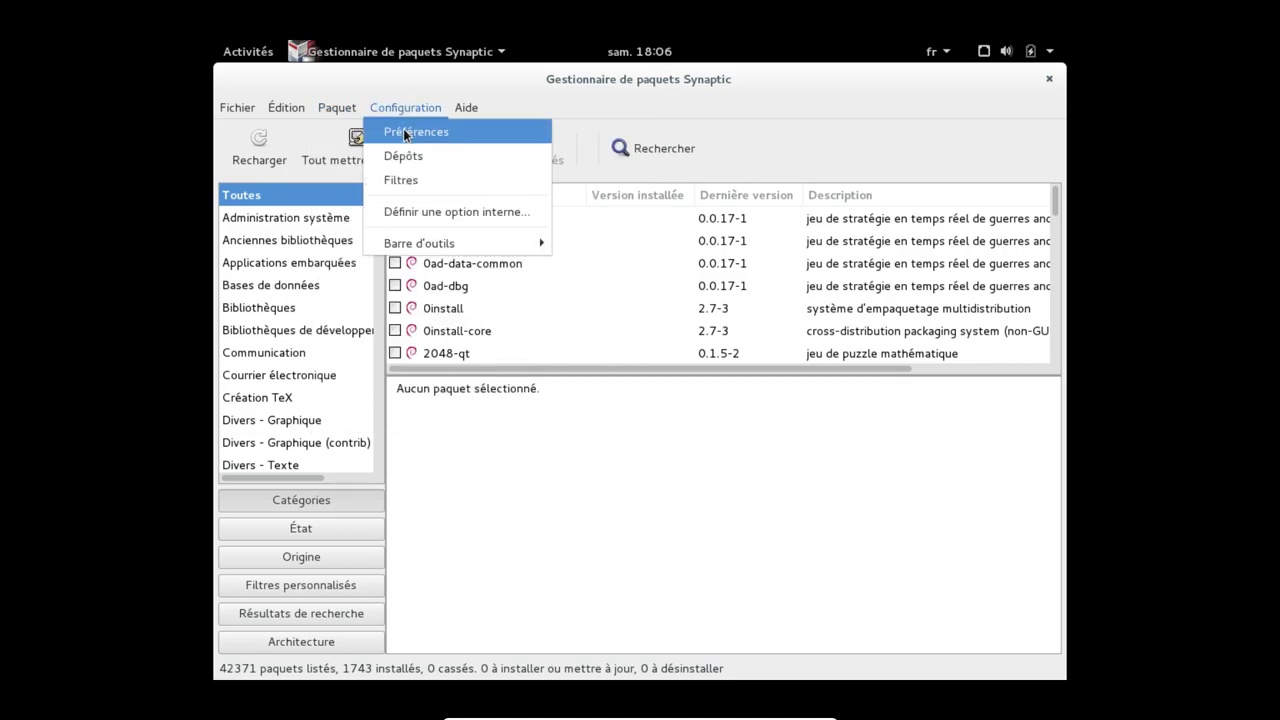
click(403, 163)
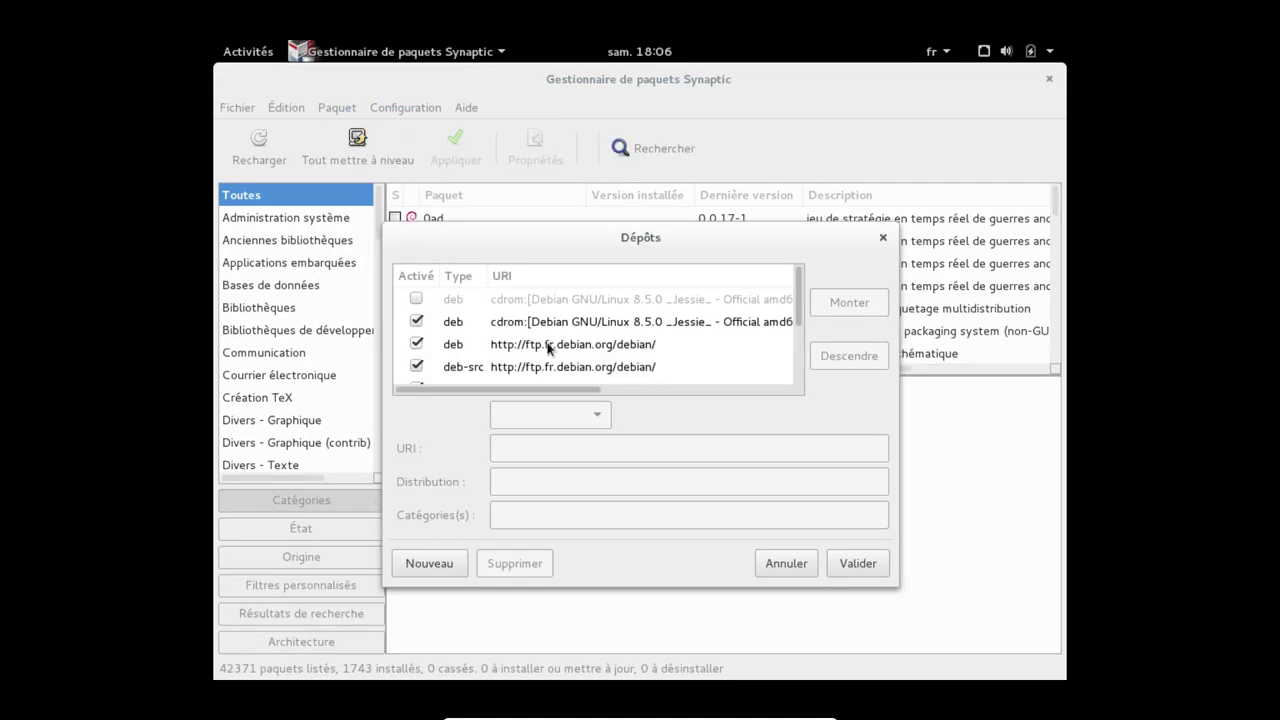
scroll(700, 362, down, 3)
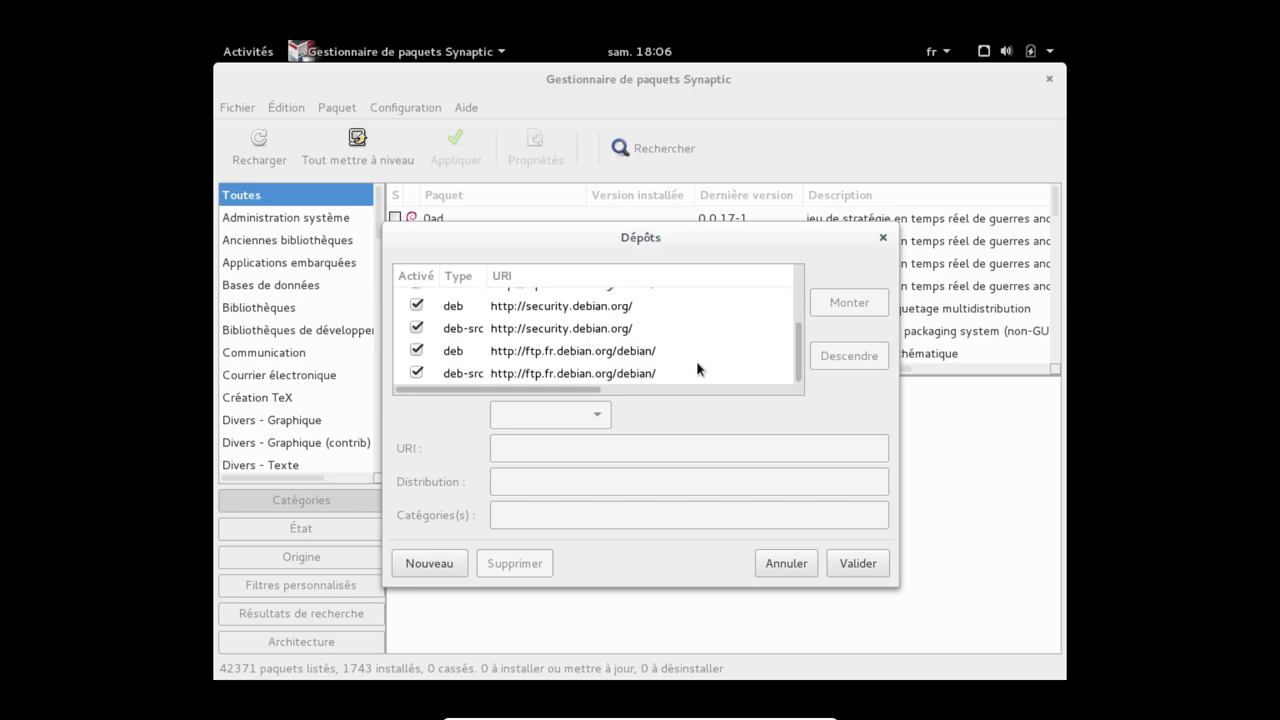
click(535, 357)
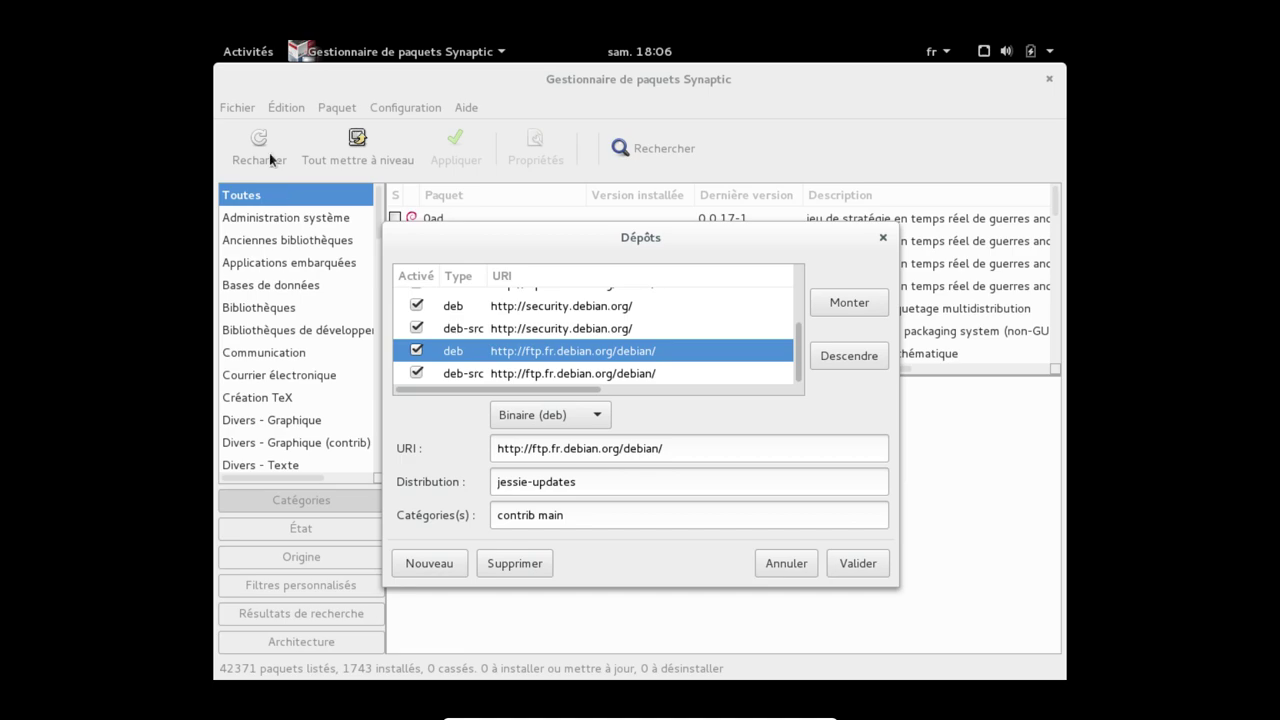
key(Escape)
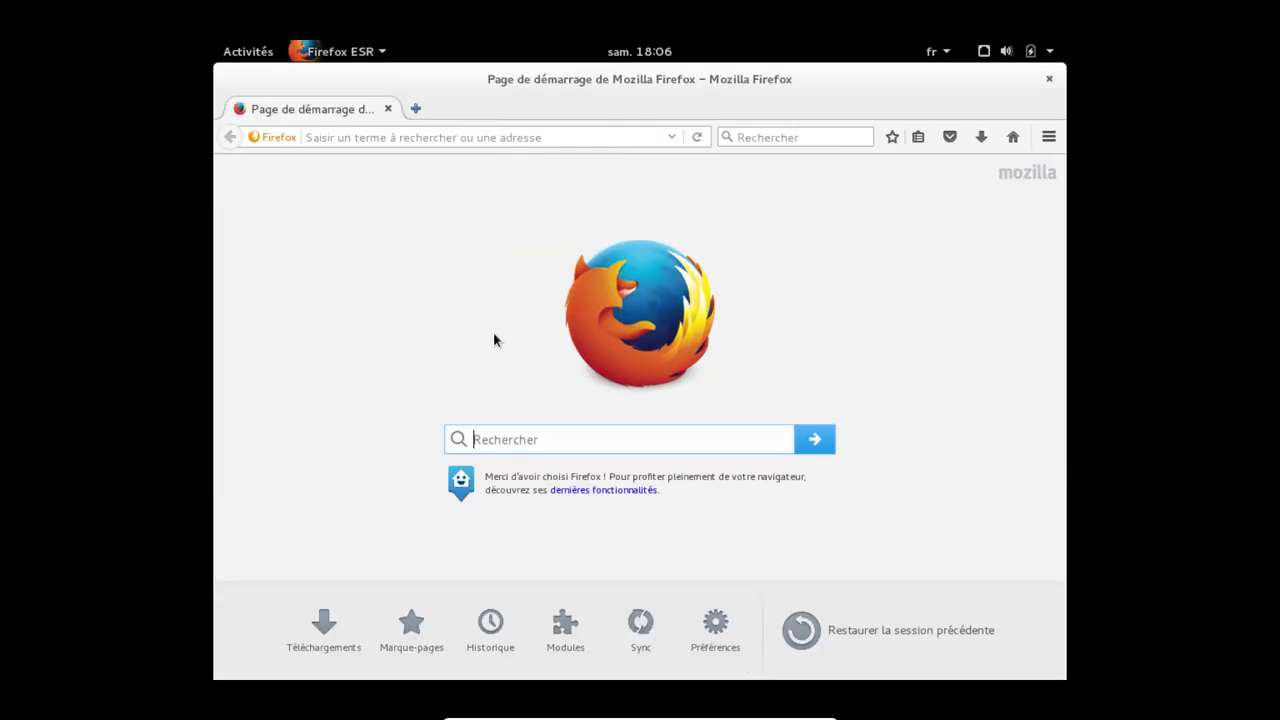
Search the web in Firefox for "libreoffice 5 debian".
text(li)
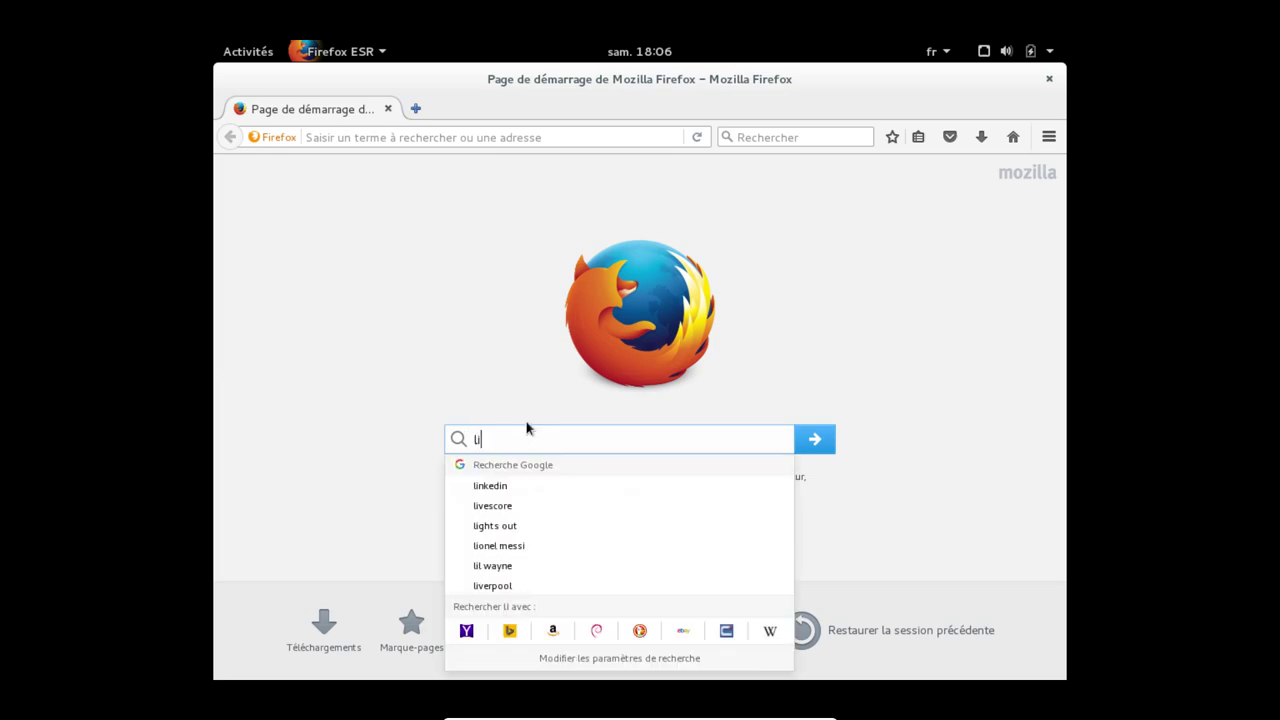
text(breoffice 5 de)
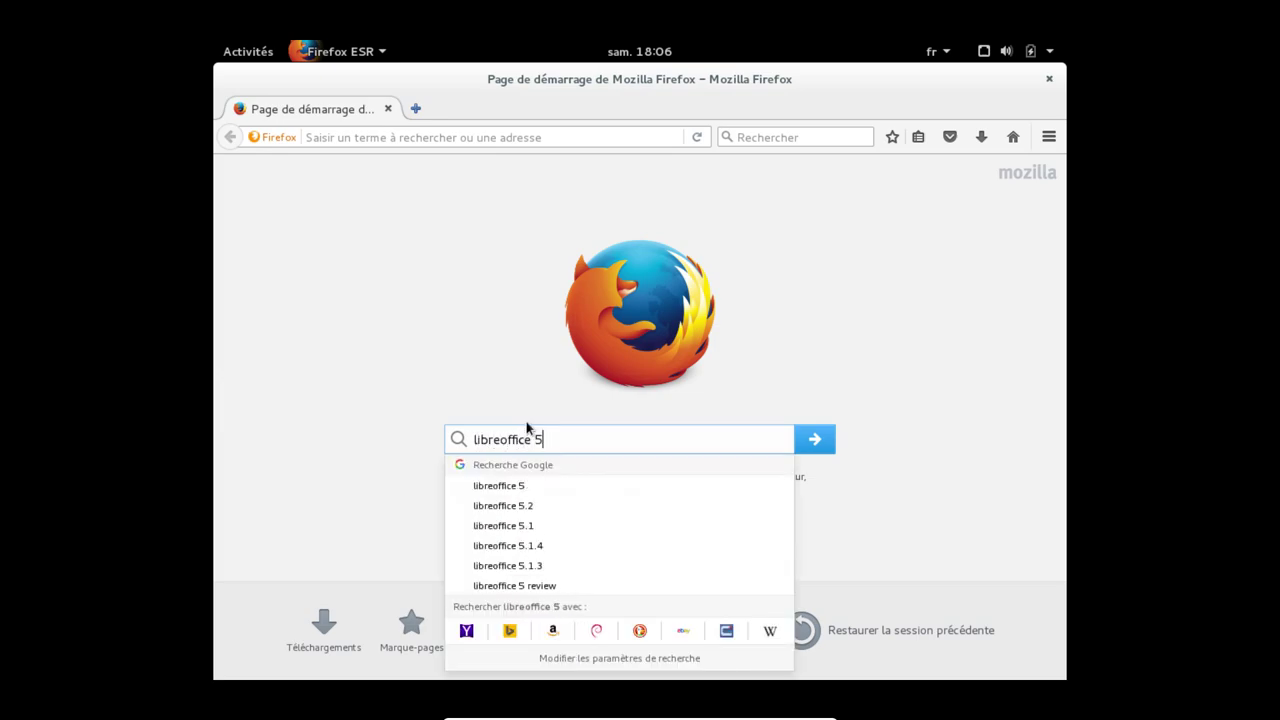
text(bian)
key(Return)
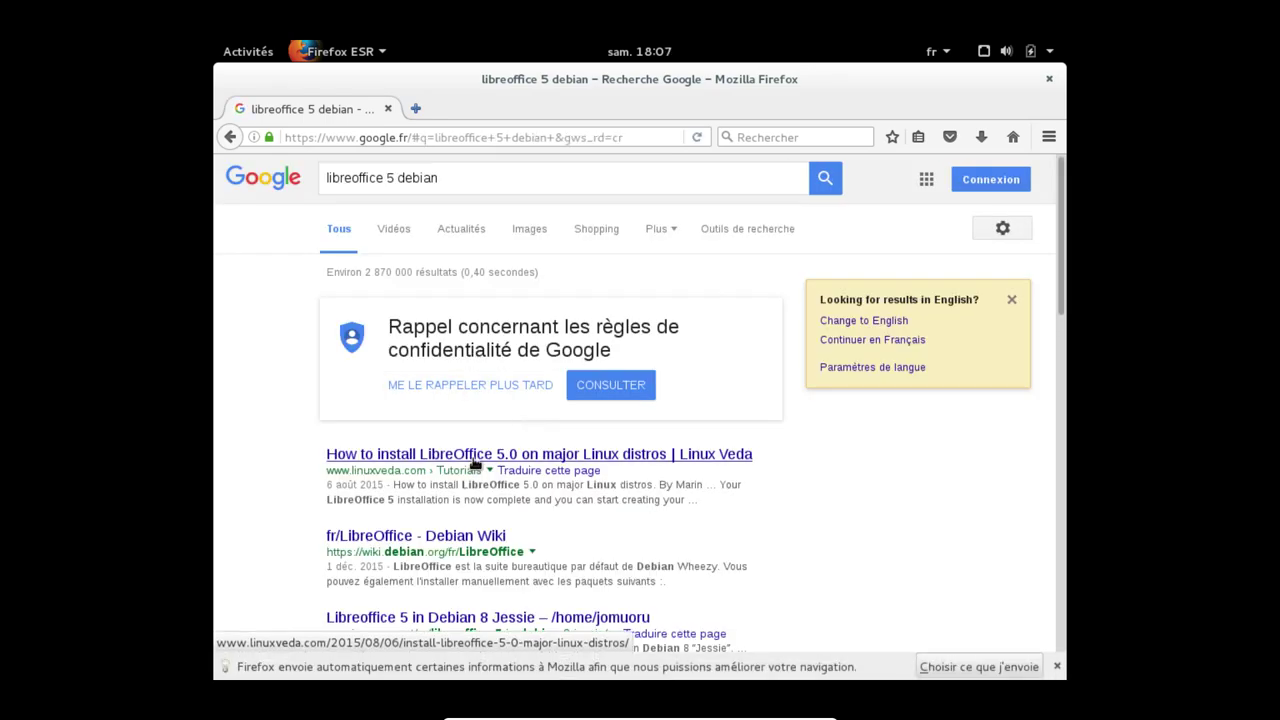
Open the Debian Wiki's fr/LibreOffice page, dismiss the reading mode notice and read the LibreOffice installation instructions.
click(447, 536)
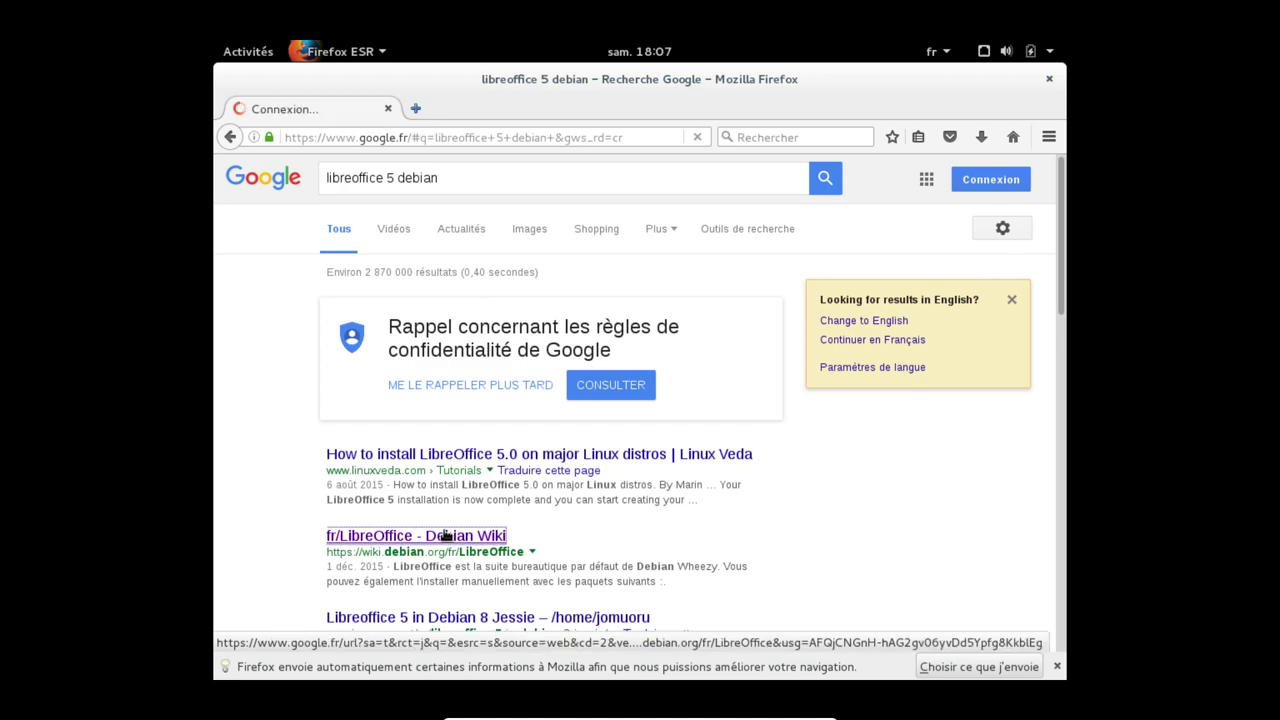
scroll(472, 392, down, 2)
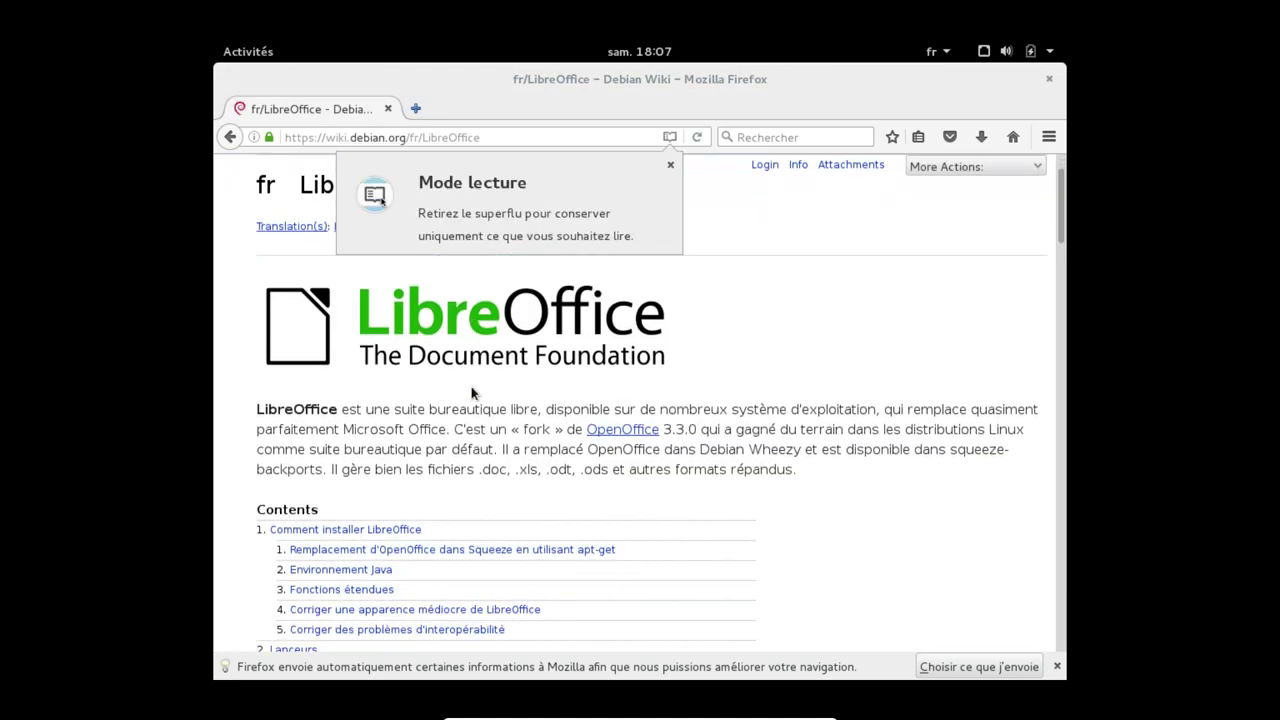
scroll(356, 479, down, 2)
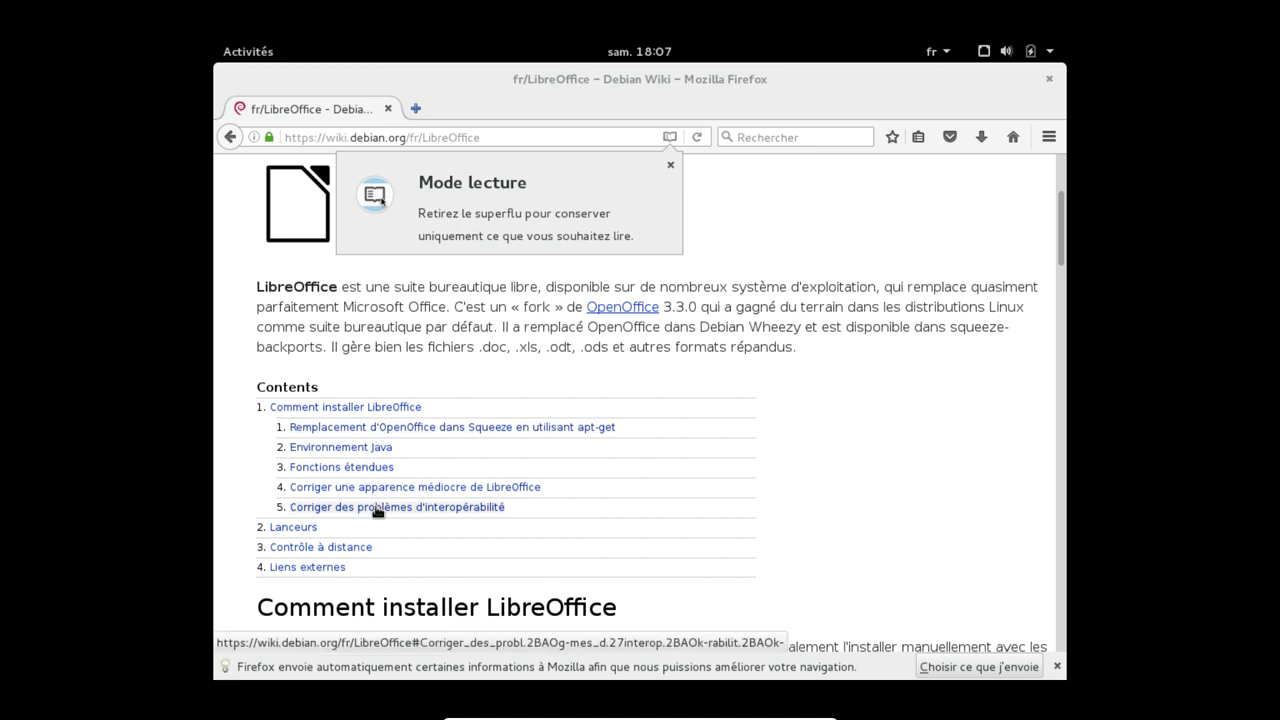
click(470, 509)
scroll(476, 480, down, 1)
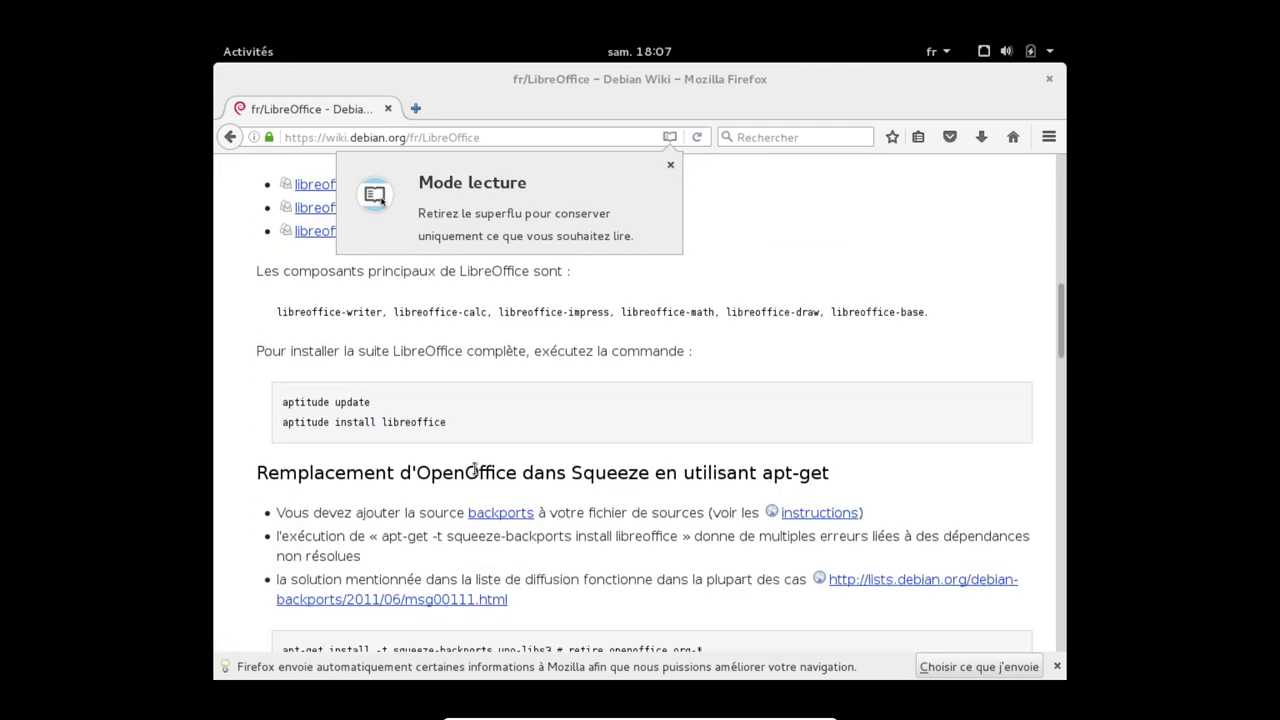
scroll(476, 470, up, 1)
click(671, 165)
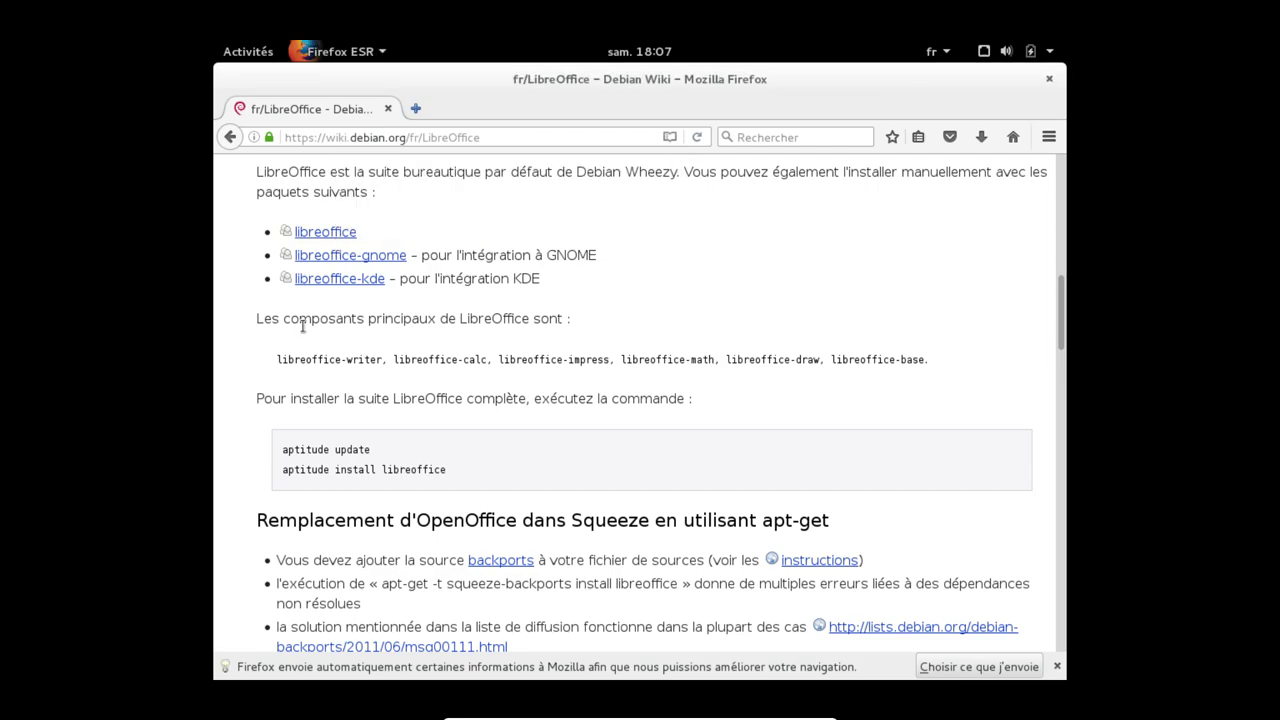
scroll(307, 333, down, 3)
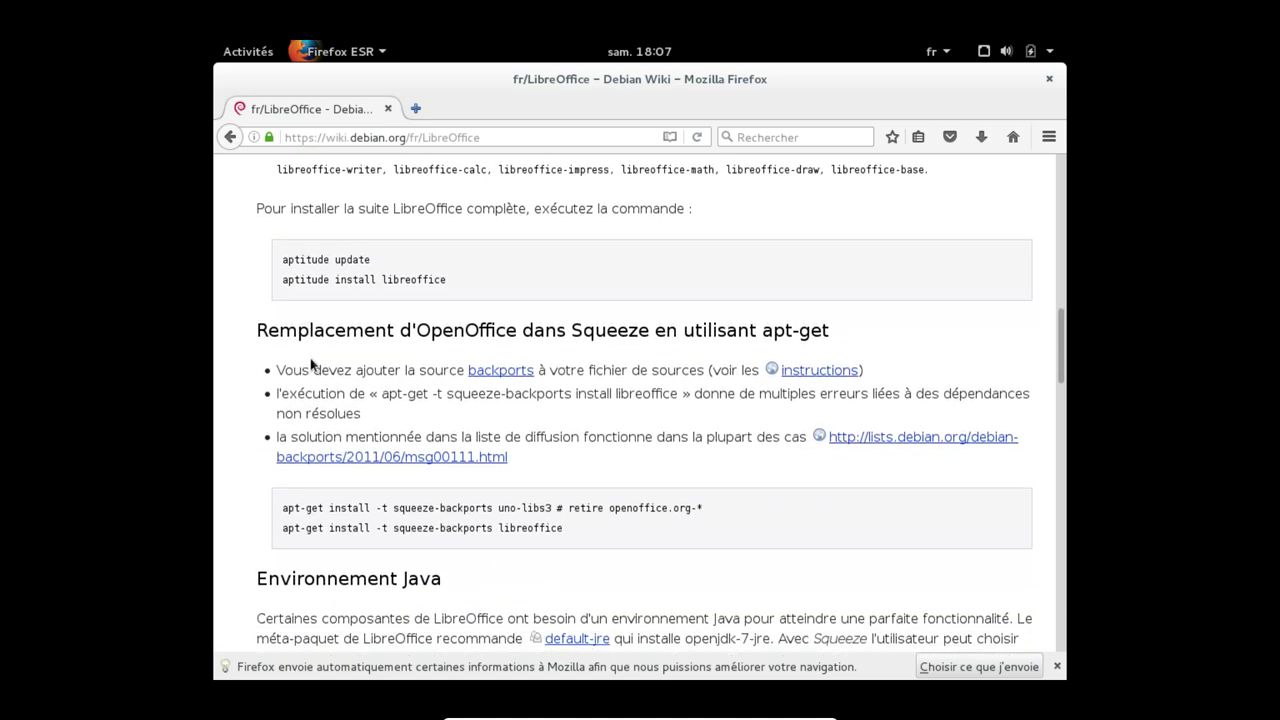
Open the wiki's Backports page from the LibreOffice instructions and read its introduction down to the table of contents.
click(501, 378)
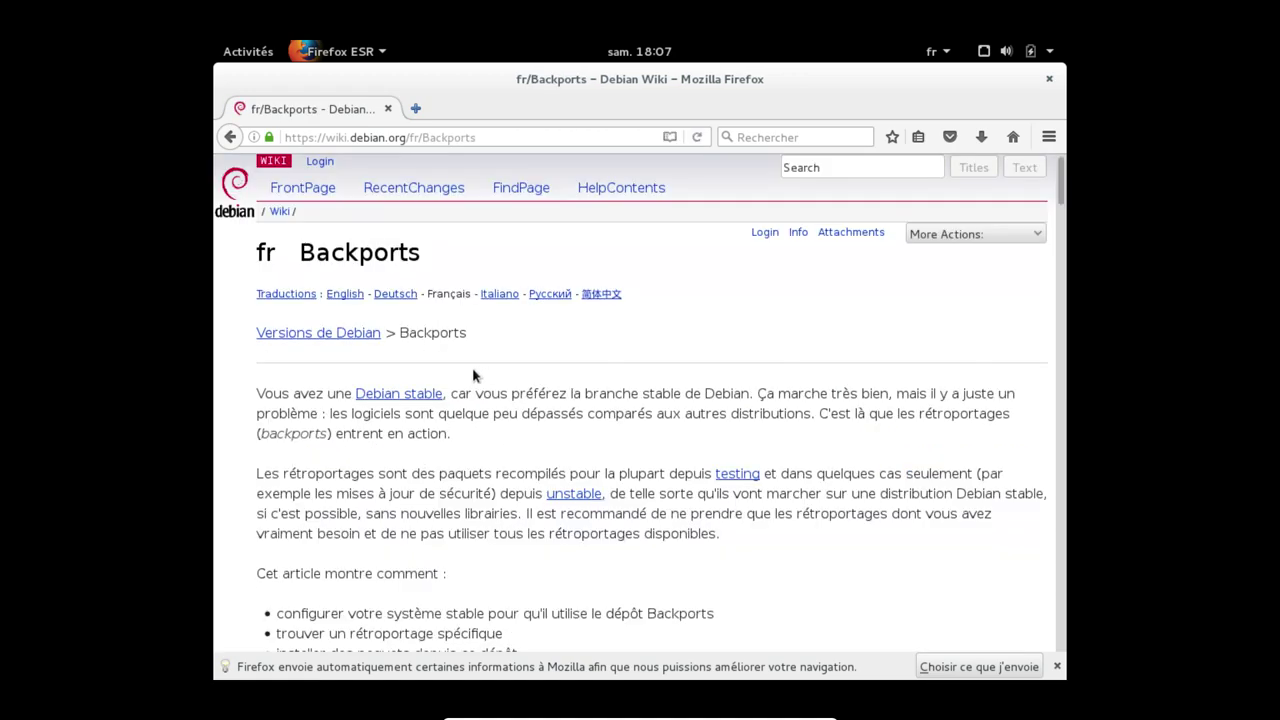
scroll(474, 375, down, 1)
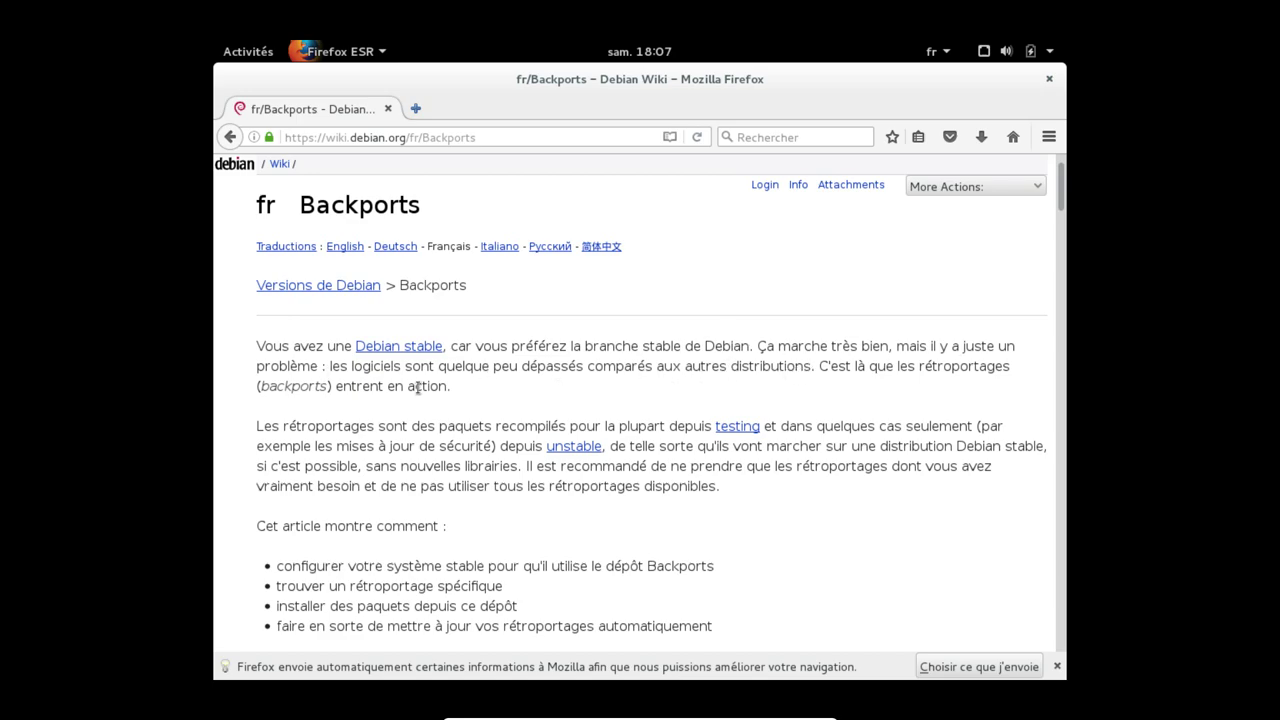
scroll(421, 383, down, 3)
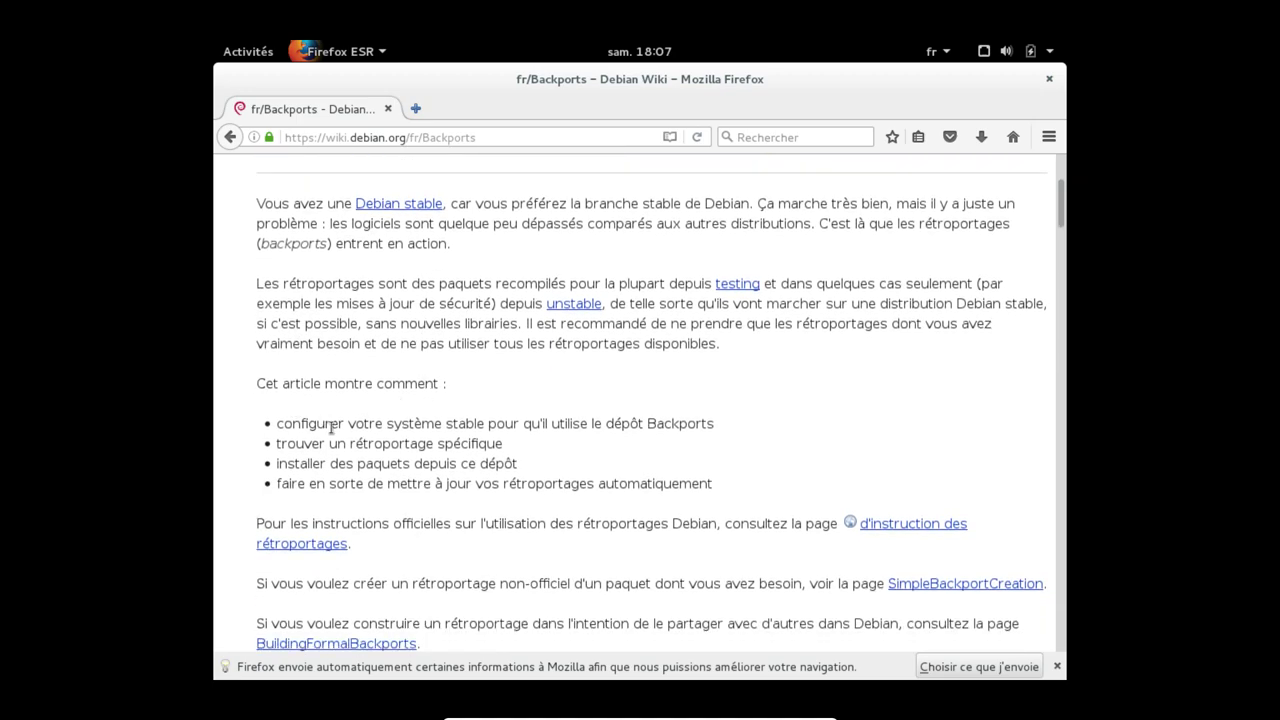
scroll(450, 448, up, 3)
scroll(453, 449, up, 1)
scroll(451, 451, down, 3)
drag(1063, 218, 1040, 266)
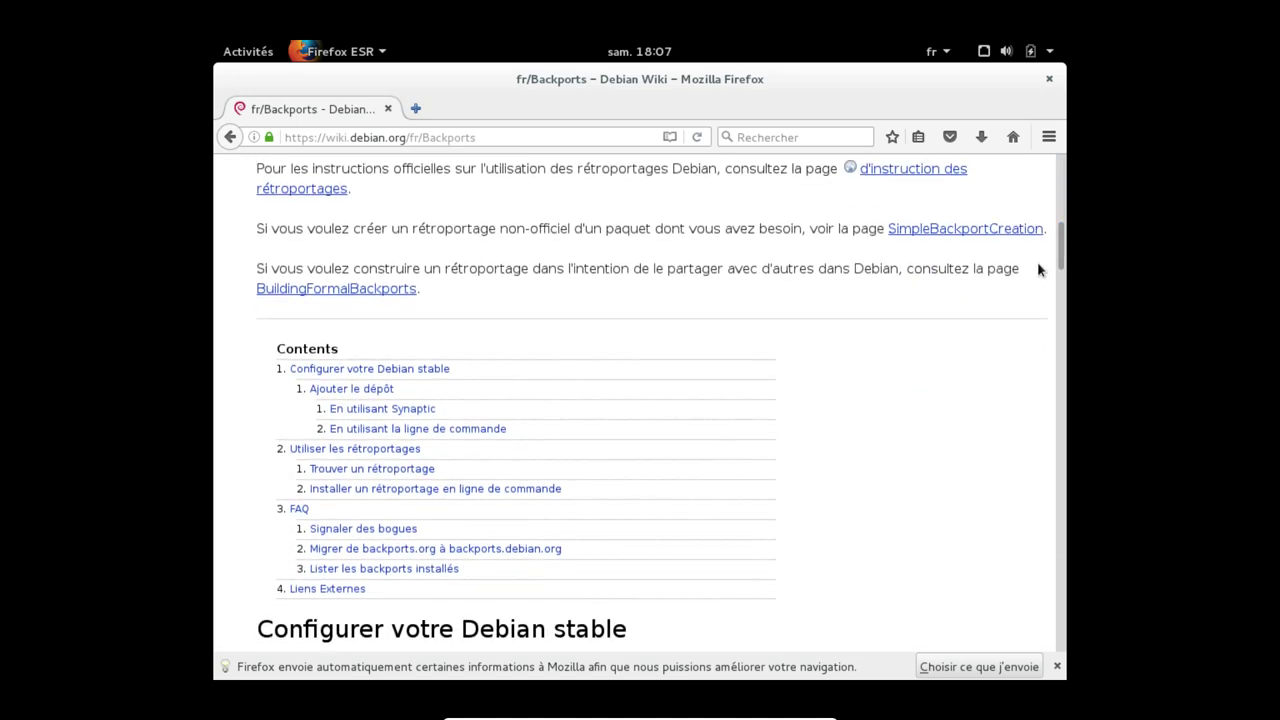
Go to the section "En utilisant Synaptic" and read how to add the backports repository, down to the jessie-backports source line.
click(401, 416)
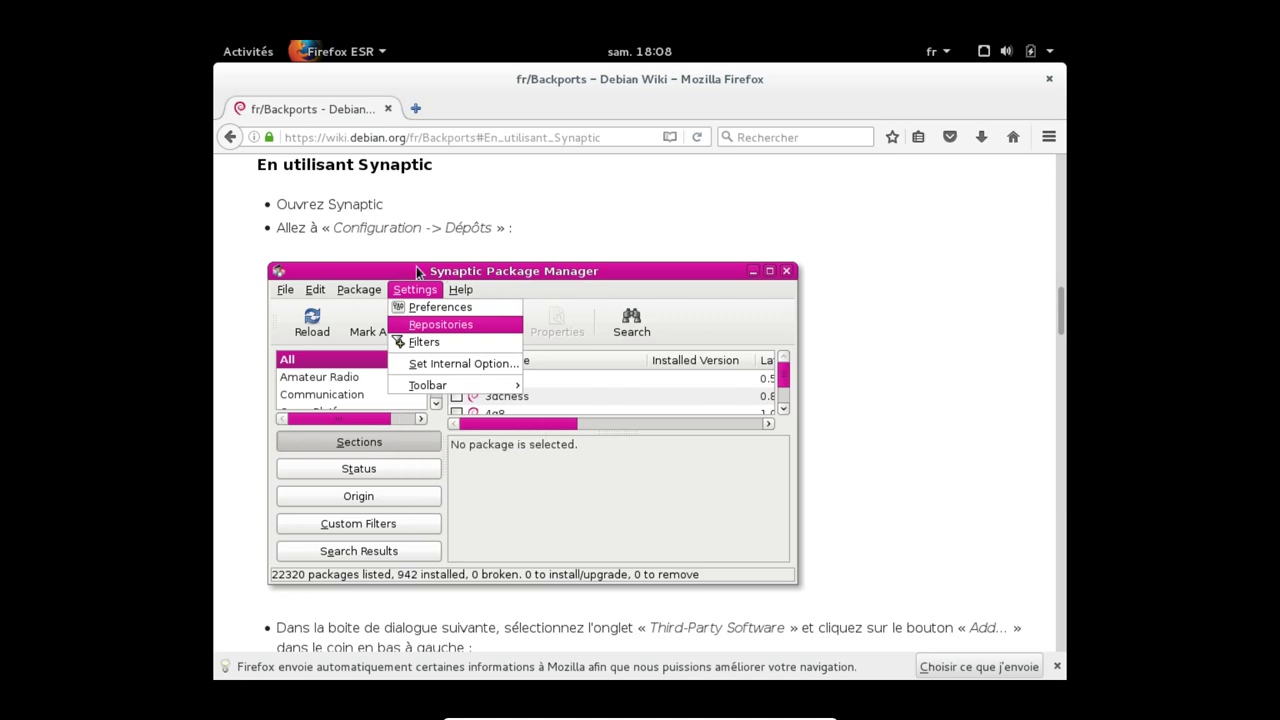
scroll(416, 266, down, 1)
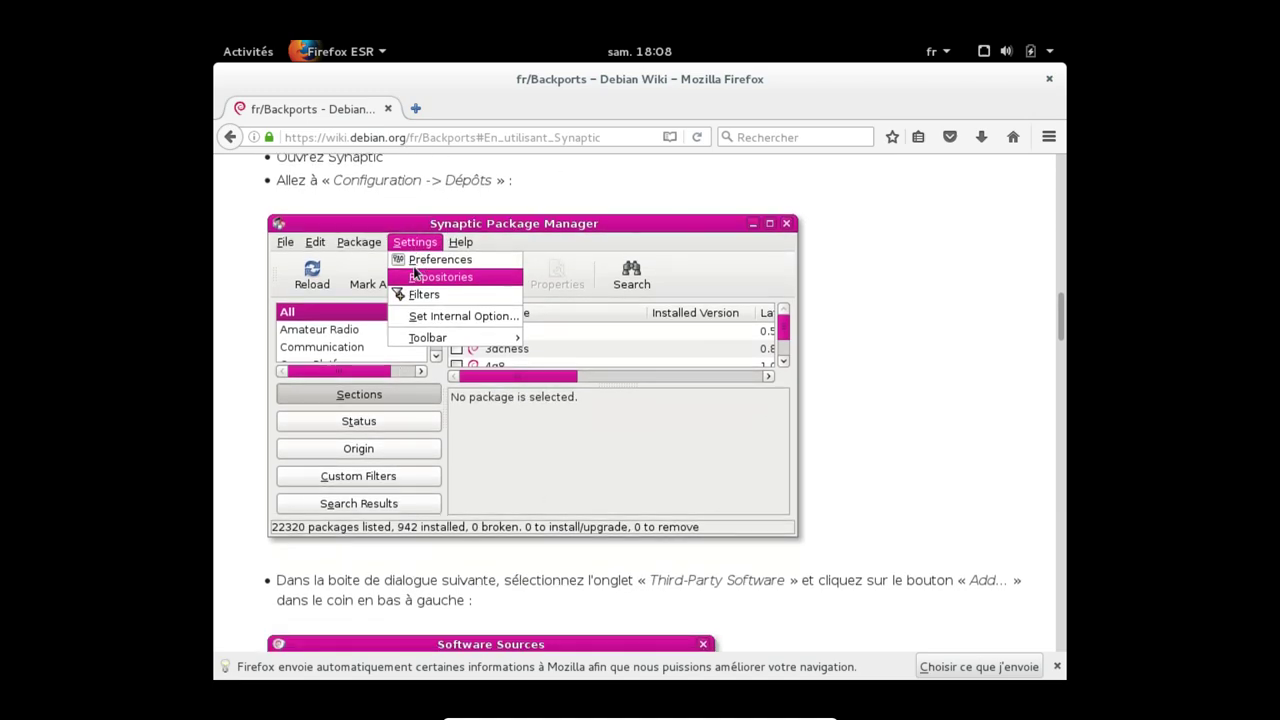
scroll(445, 292, down, 5)
scroll(444, 292, up, 10)
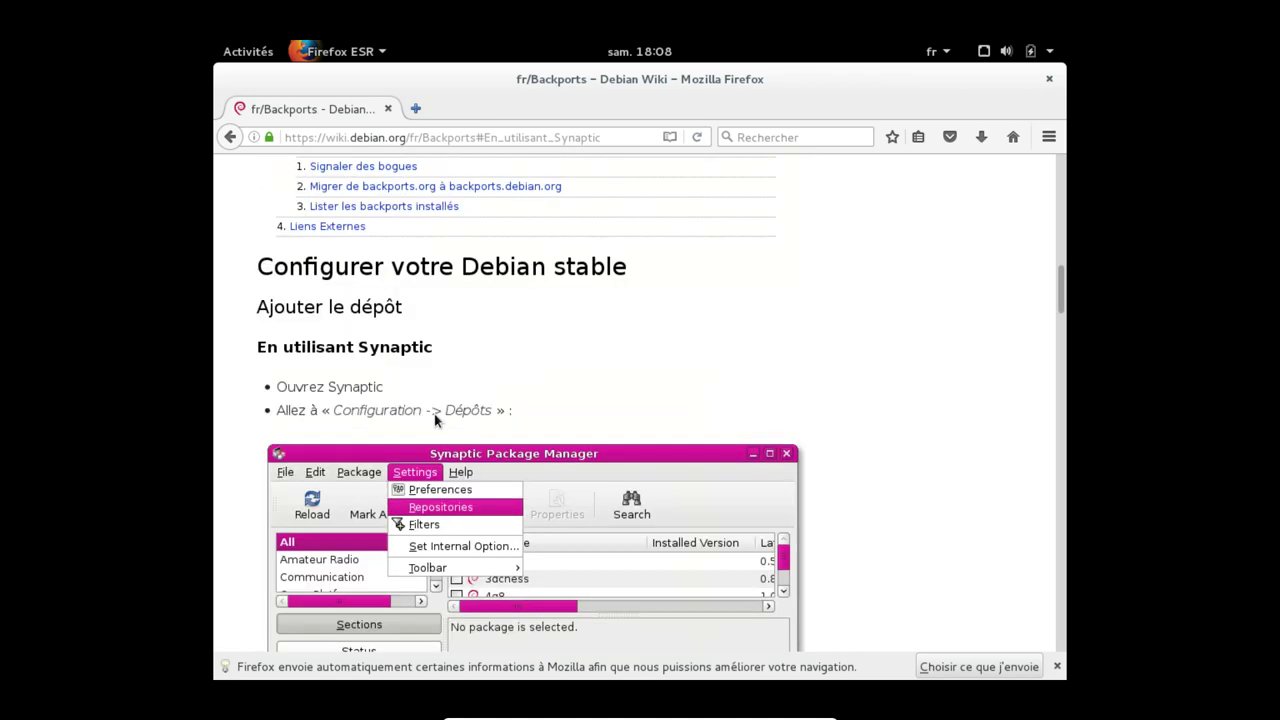
drag(1058, 282, 1069, 413)
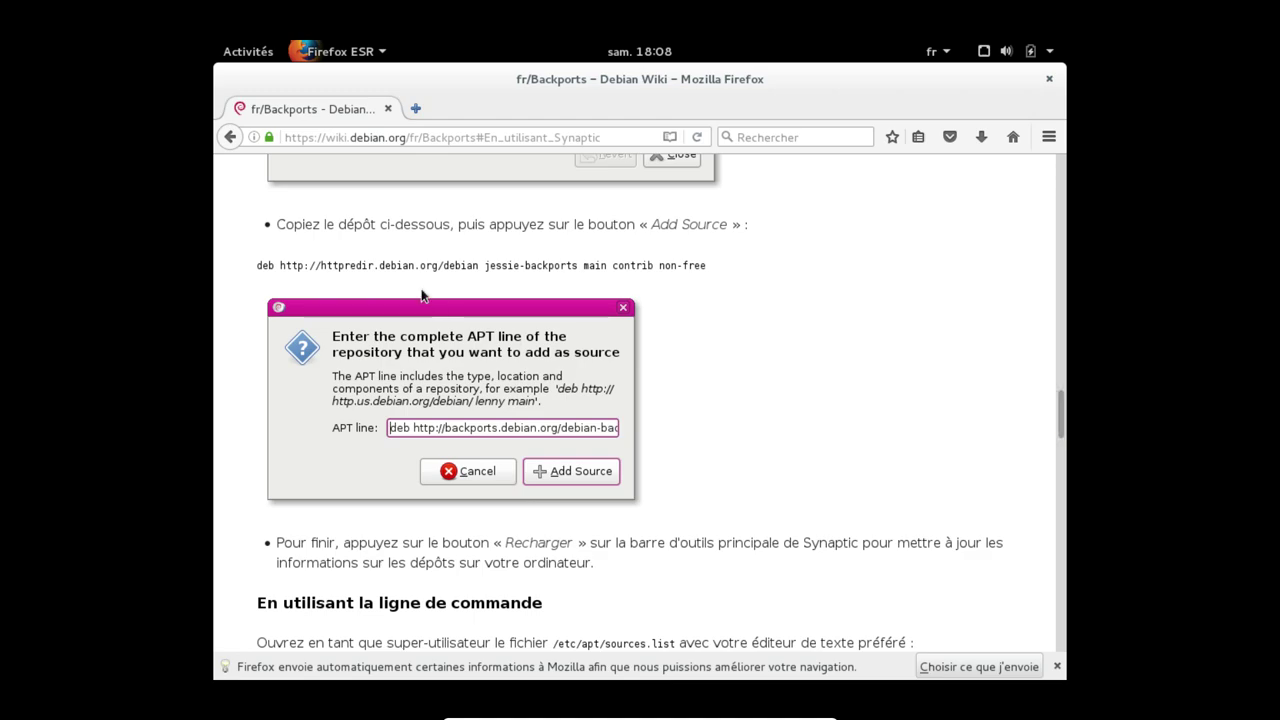
triple_click(418, 266)
right_click(422, 268)
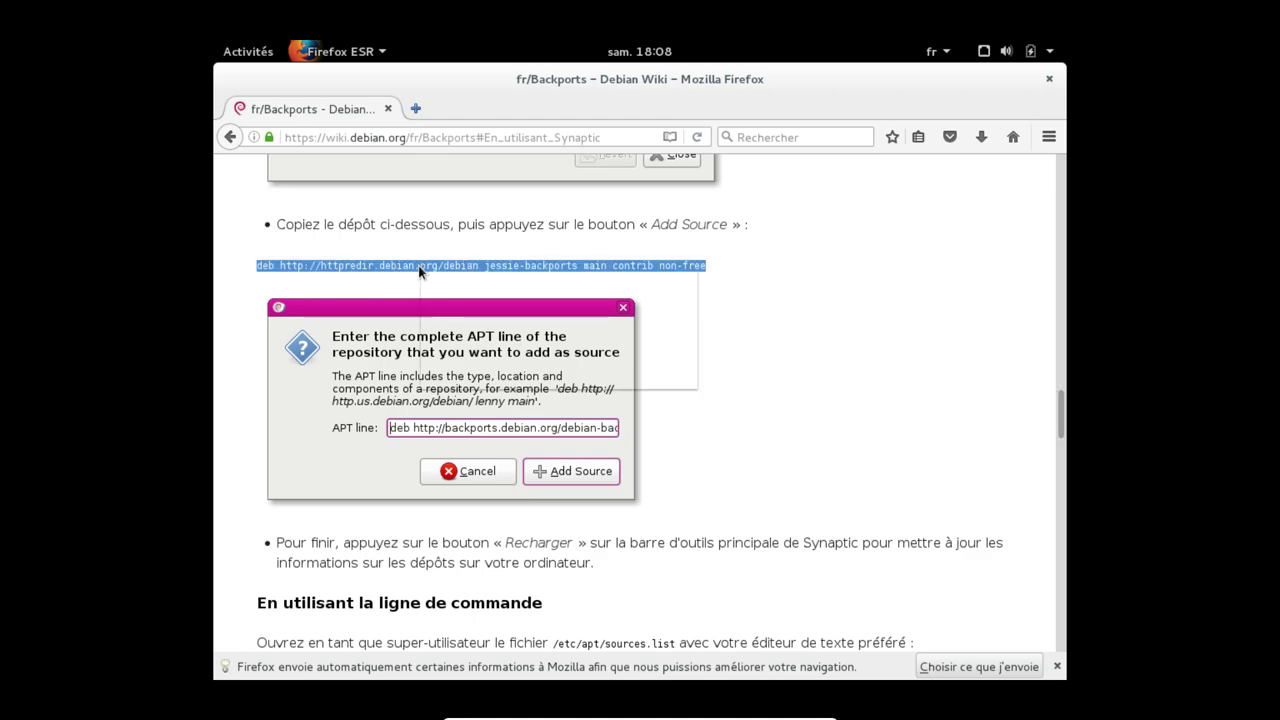
click(440, 280)
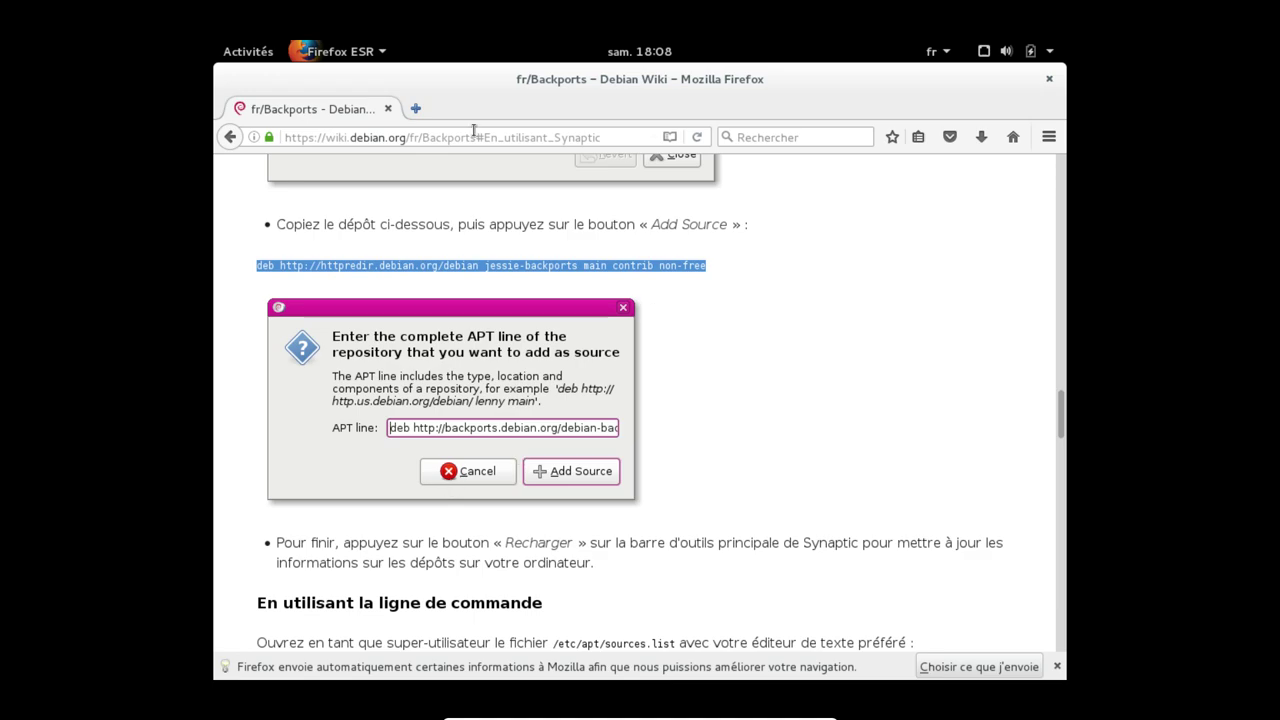
click(340, 51)
click(340, 51)
click(241, 52)
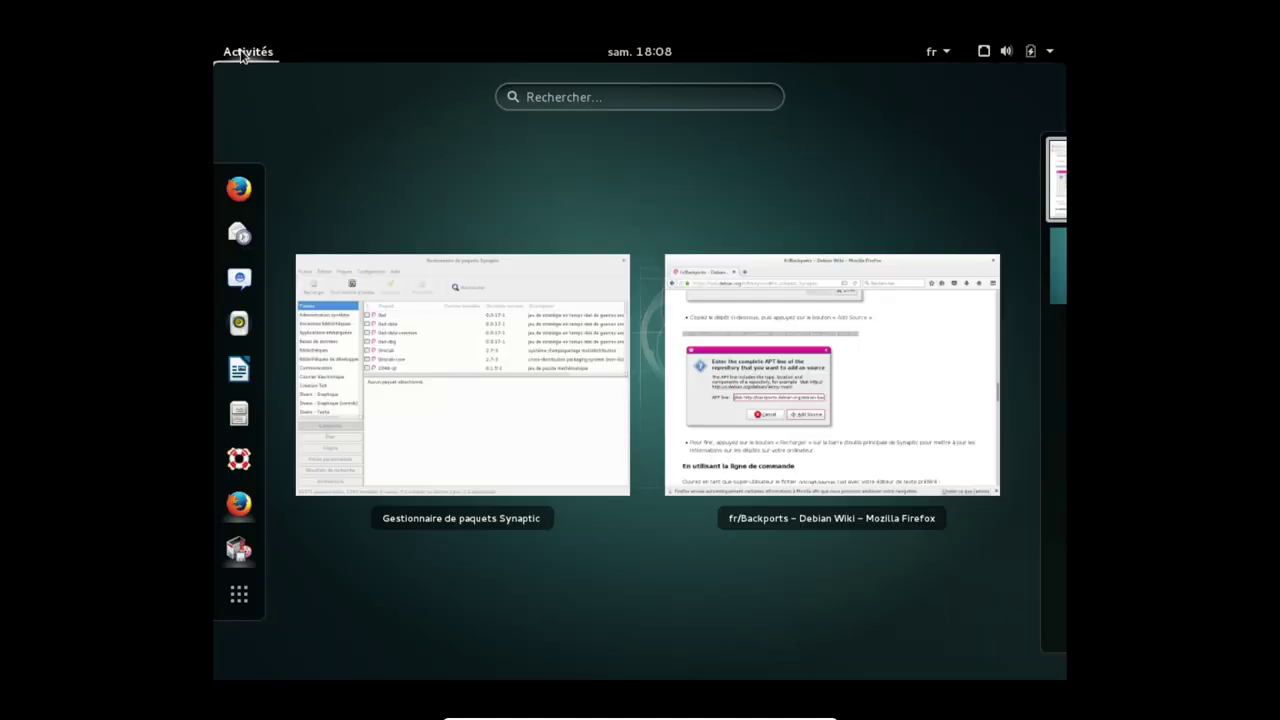
click(514, 356)
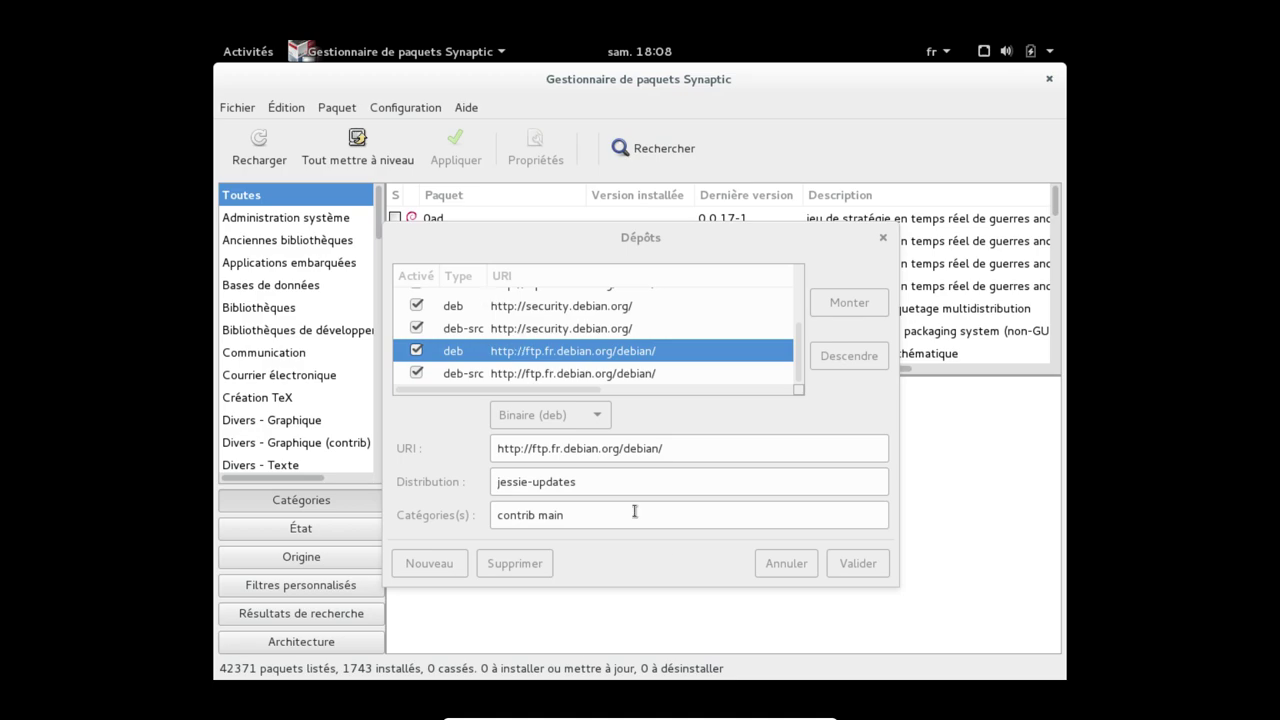
Cancel the open repository settings, reopen the repository list and add a new binary (deb) entry.
click(795, 566)
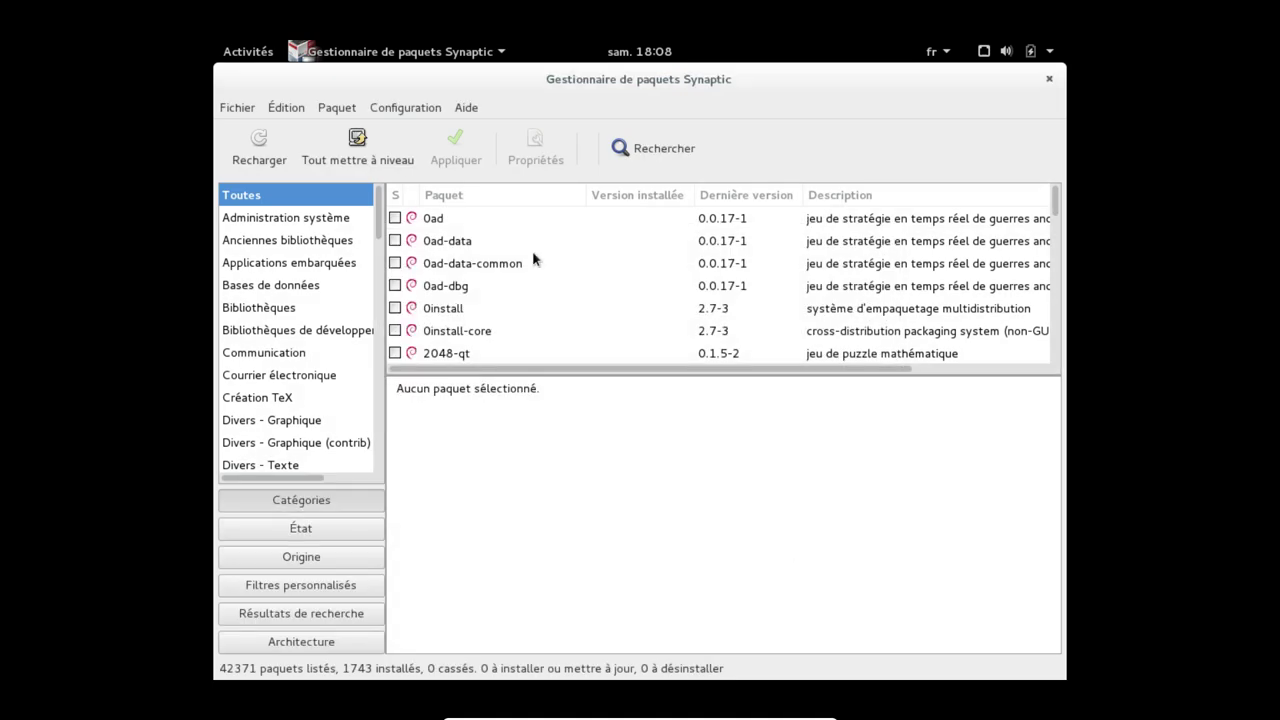
click(424, 108)
click(416, 158)
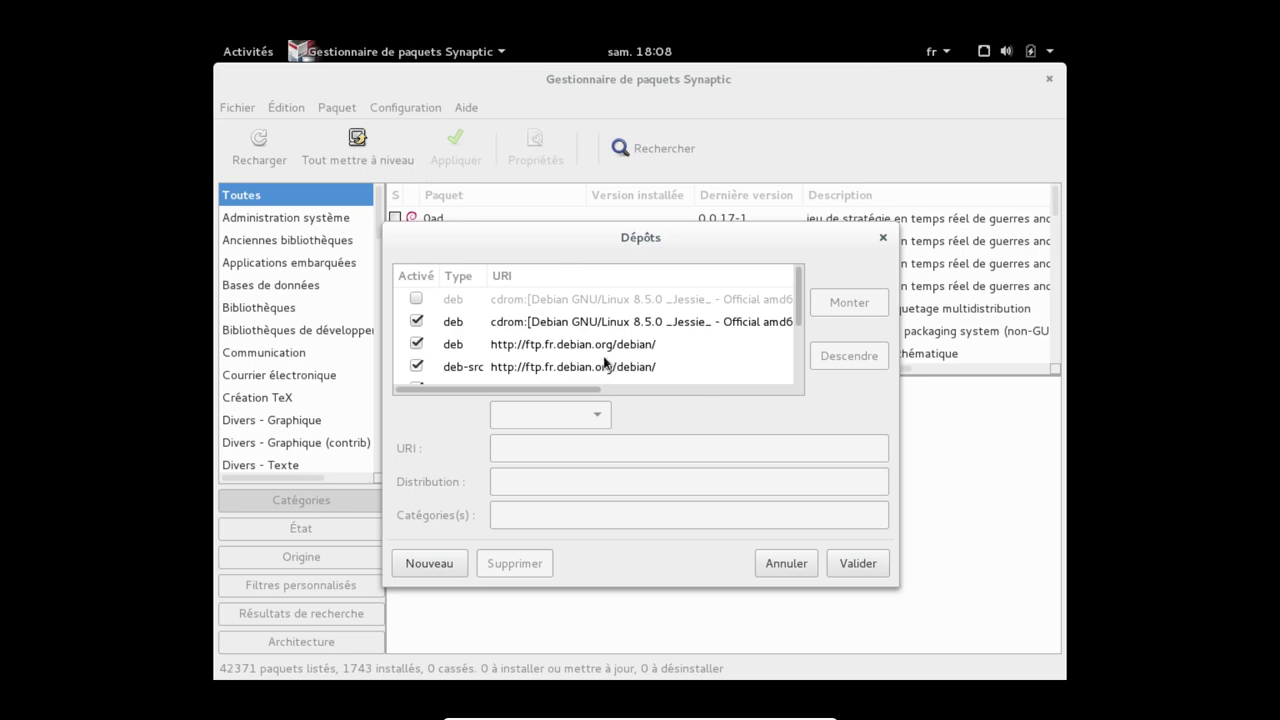
scroll(604, 366, down, 3)
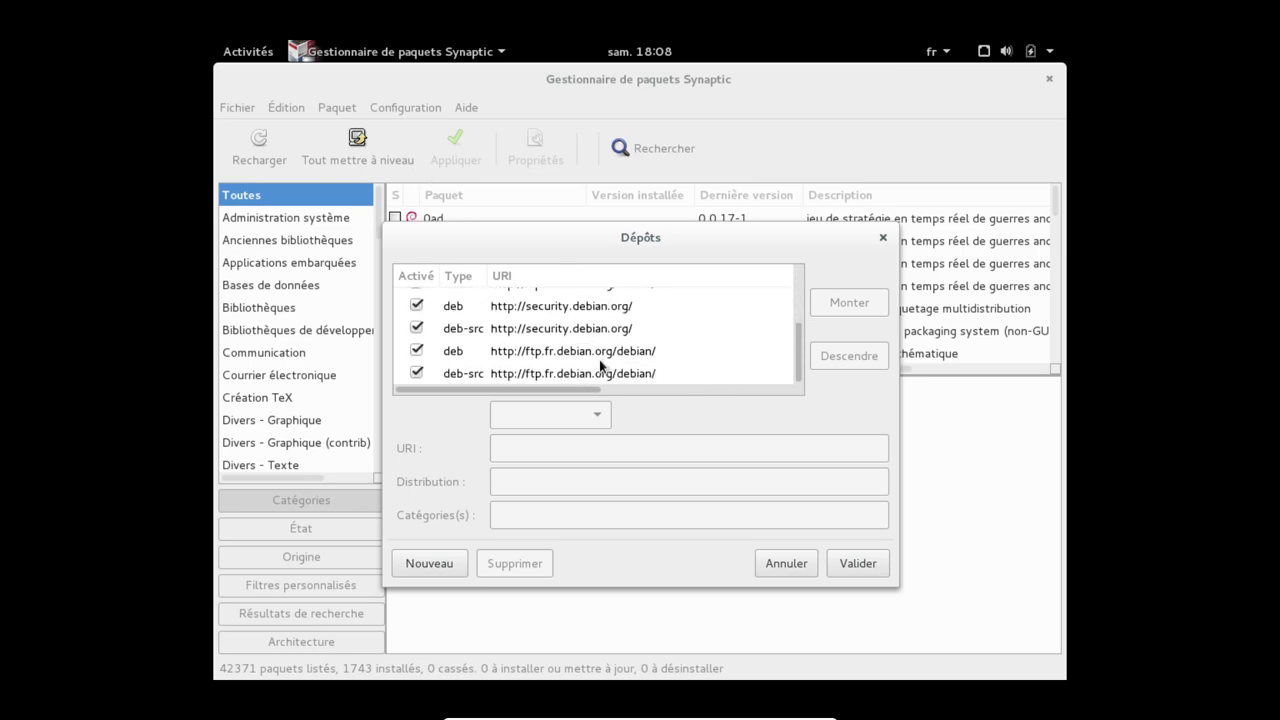
click(448, 566)
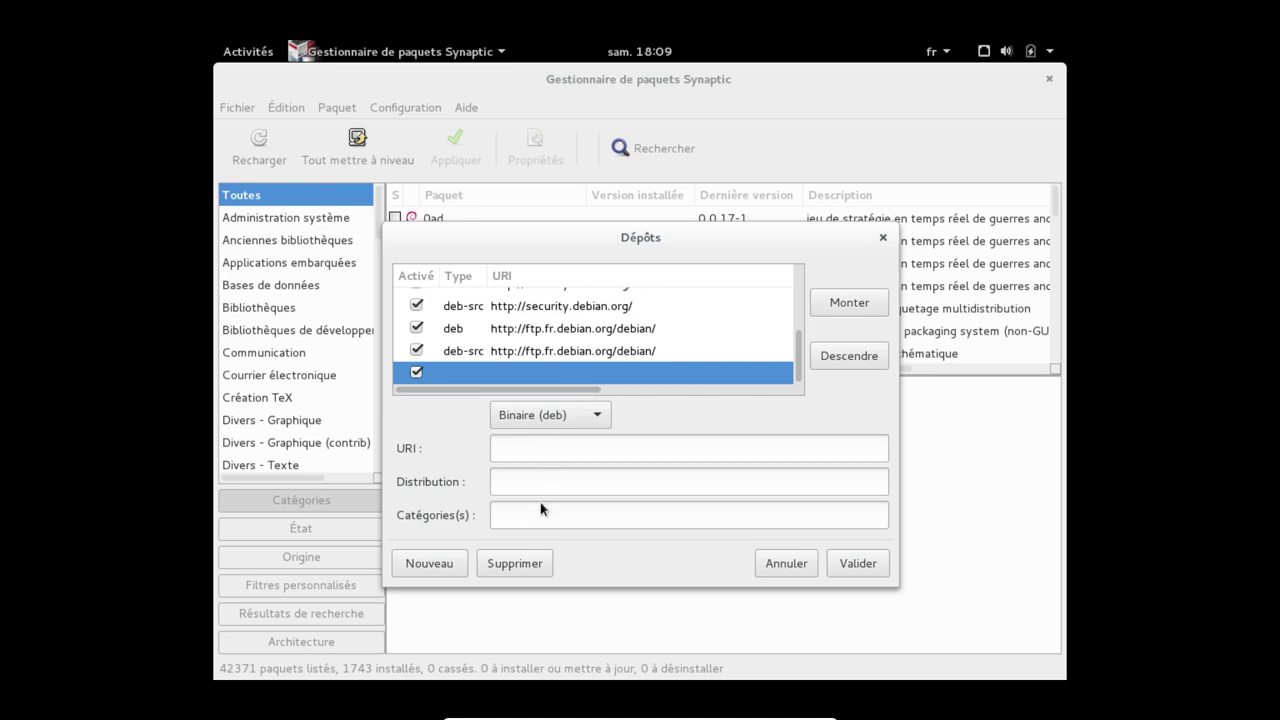
click(564, 353)
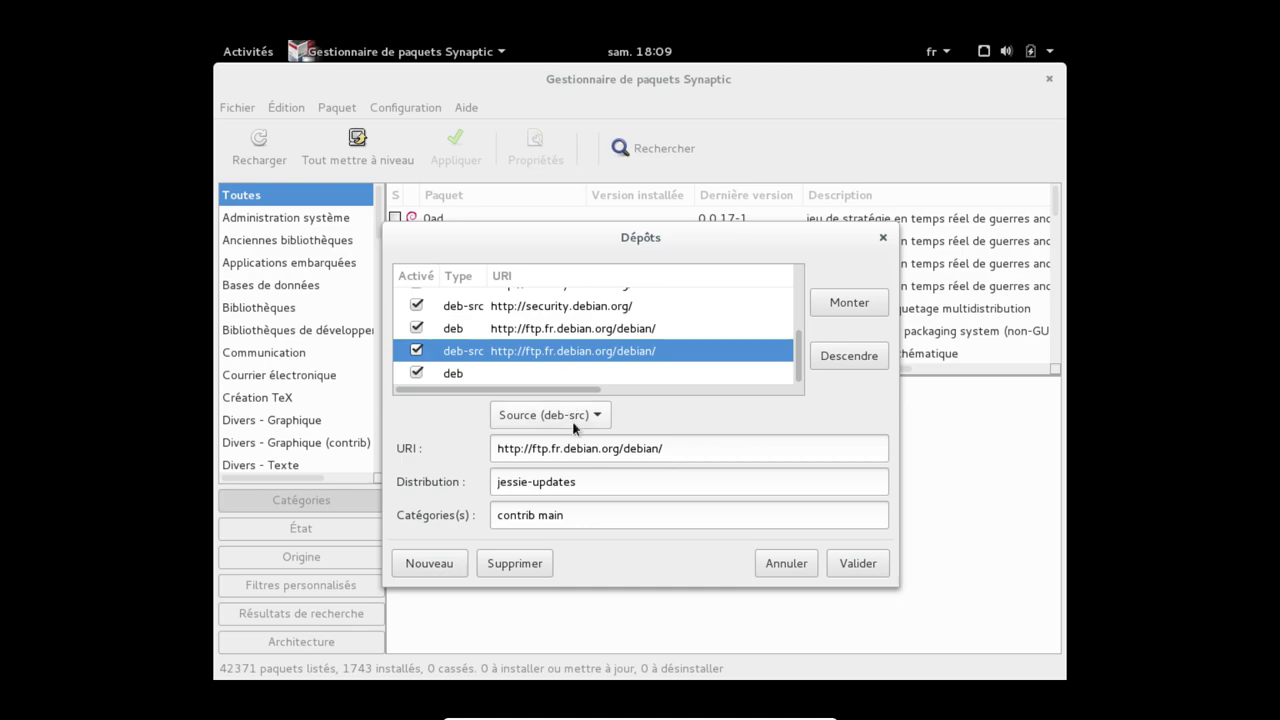
click(556, 375)
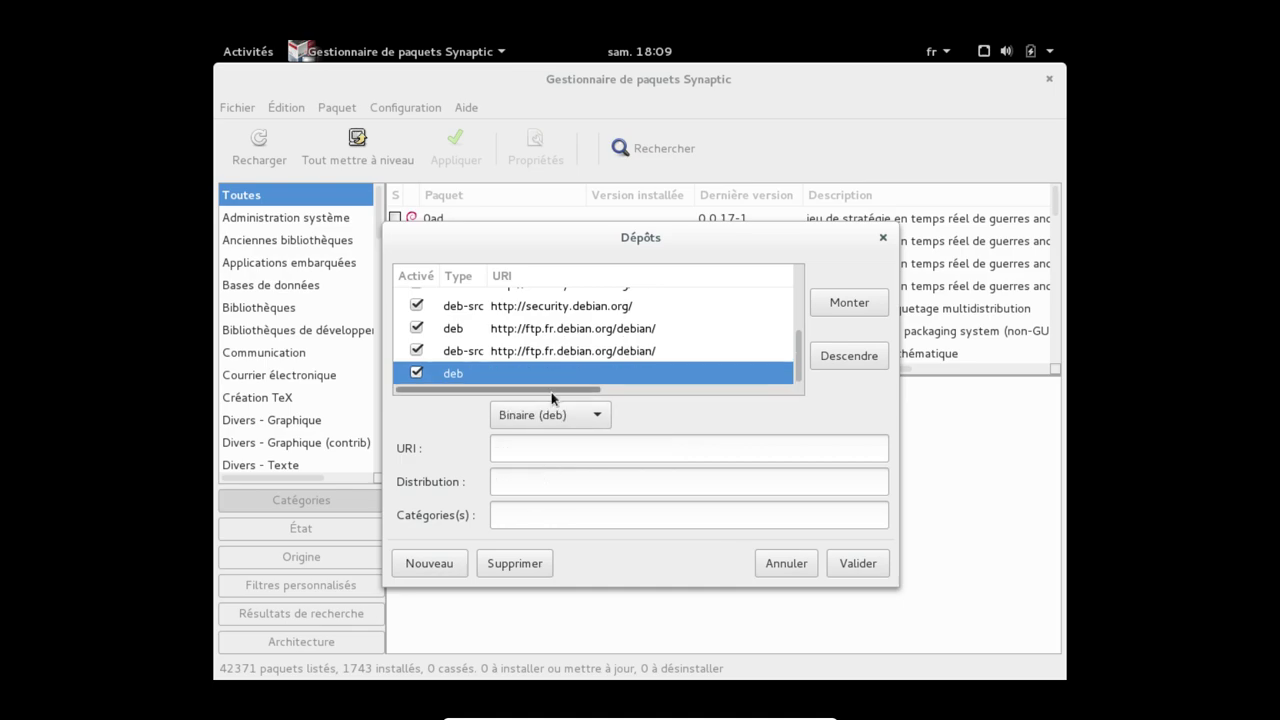
click(551, 483)
key(ctrl+v)
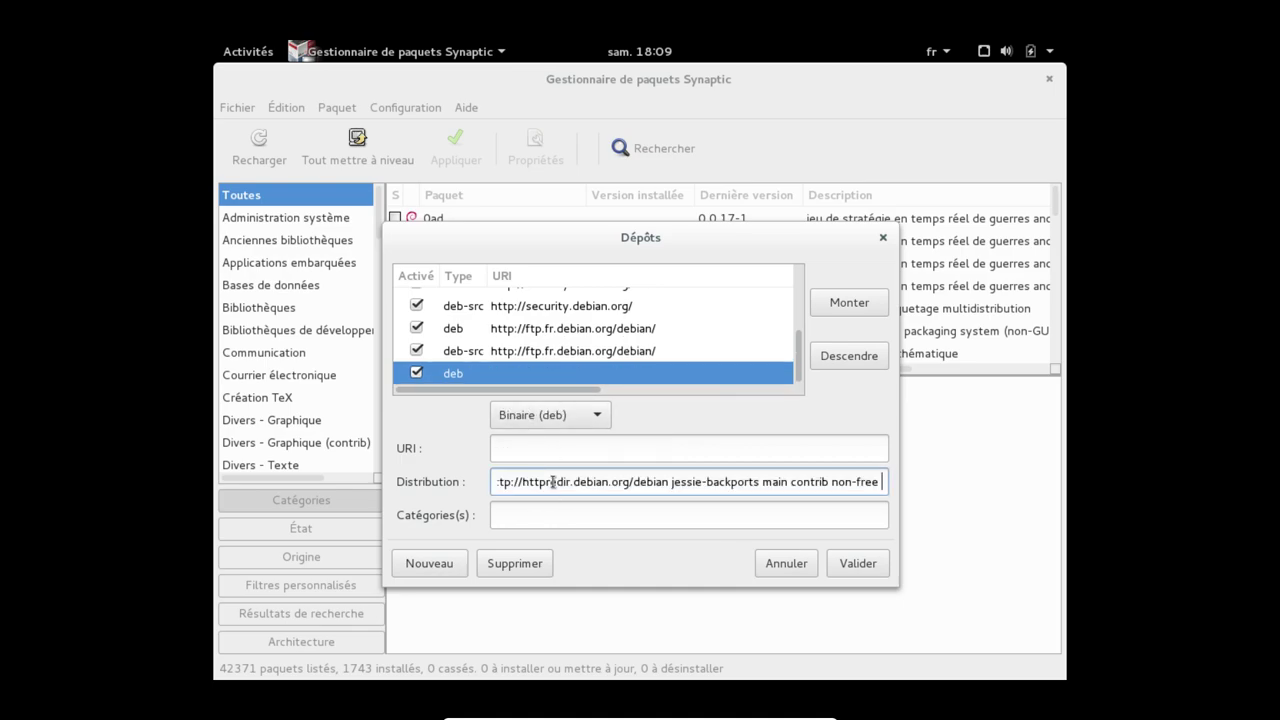
drag(673, 482, 443, 483)
key(ctrl+x)
click(528, 451)
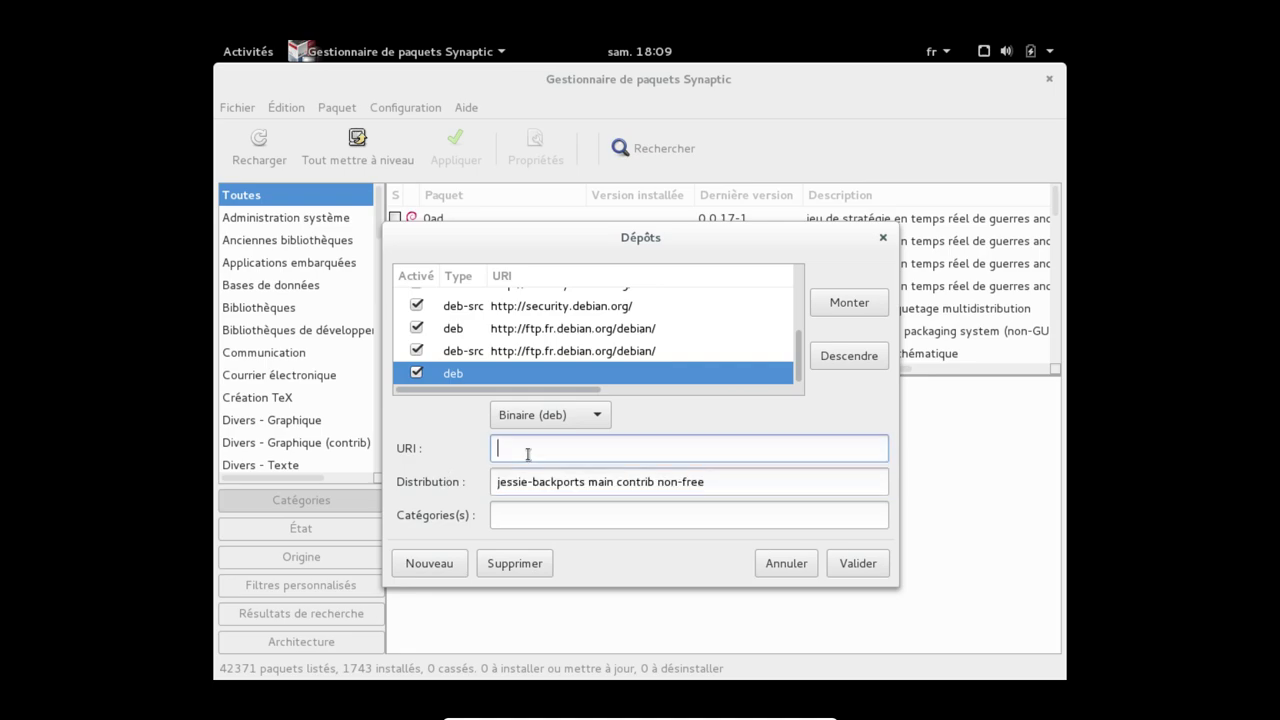
key(ctrl+v)
click(527, 352)
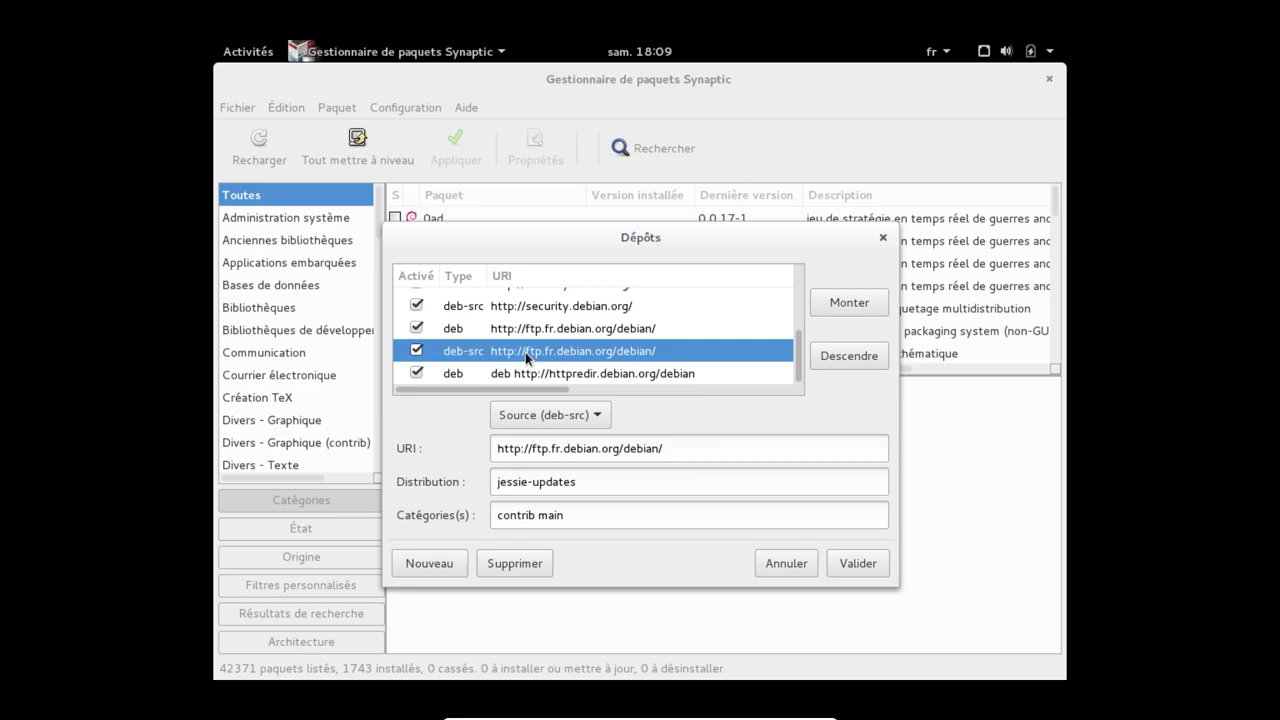
click(519, 375)
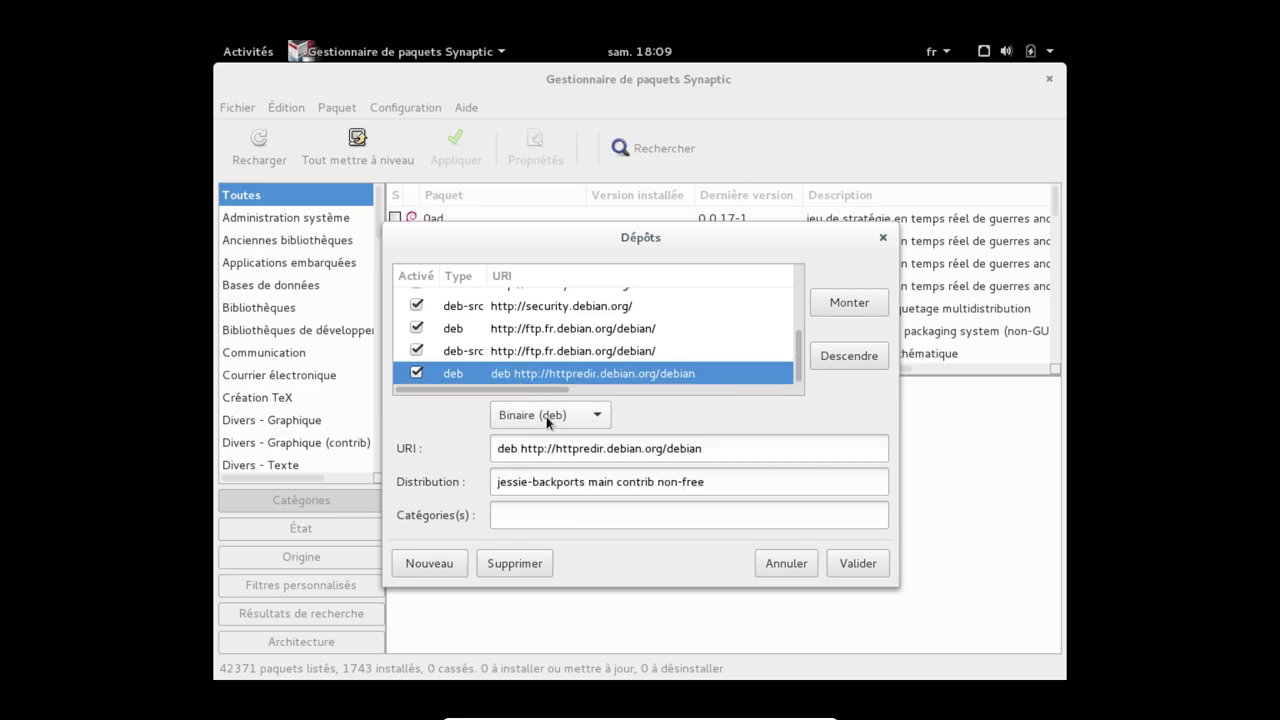
drag(518, 448, 478, 457)
key(Delete)
key(Delete)
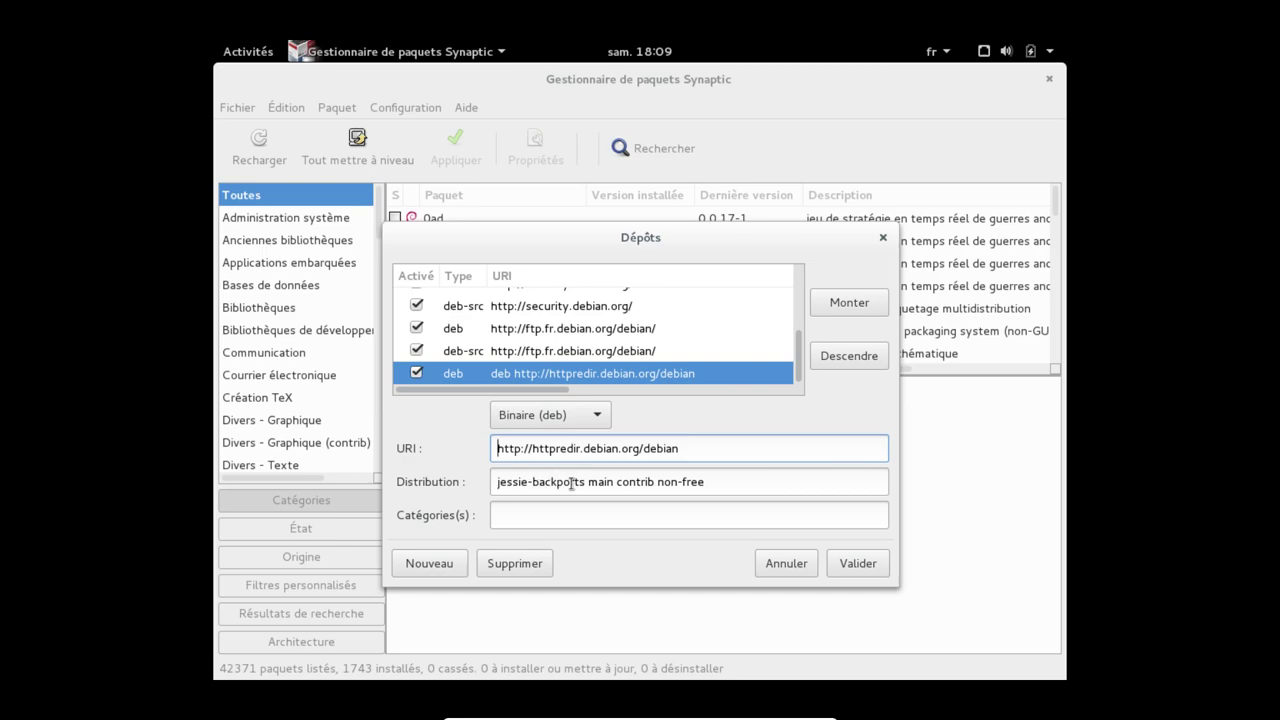
Move "main contrib non-free" from the distribution to the categories, leaving jessie-backports as distribution, and validate the repository list.
mouse_move(580, 481)
mouse_down()
mouse_move(782, 481)
mouse_move(586, 481)
mouse_up()
key(BackSpace)
click(552, 521)
key(ctrl+v)
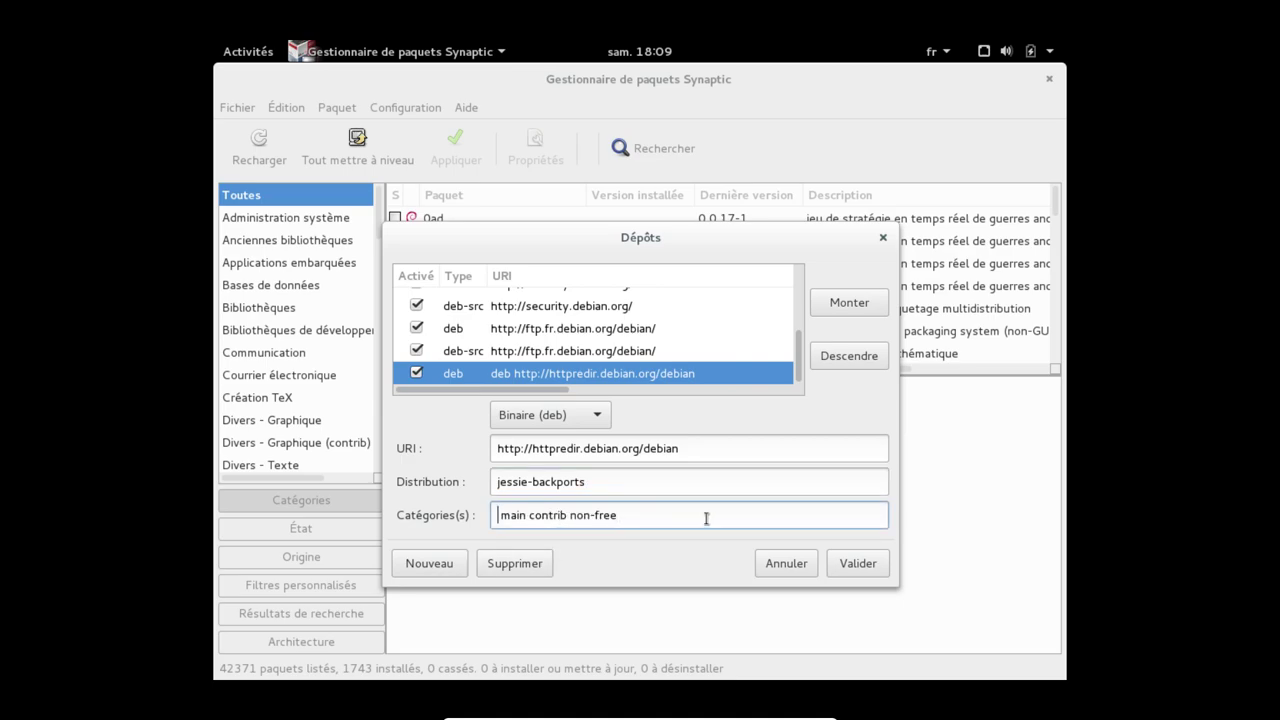
key(Home)
click(864, 566)
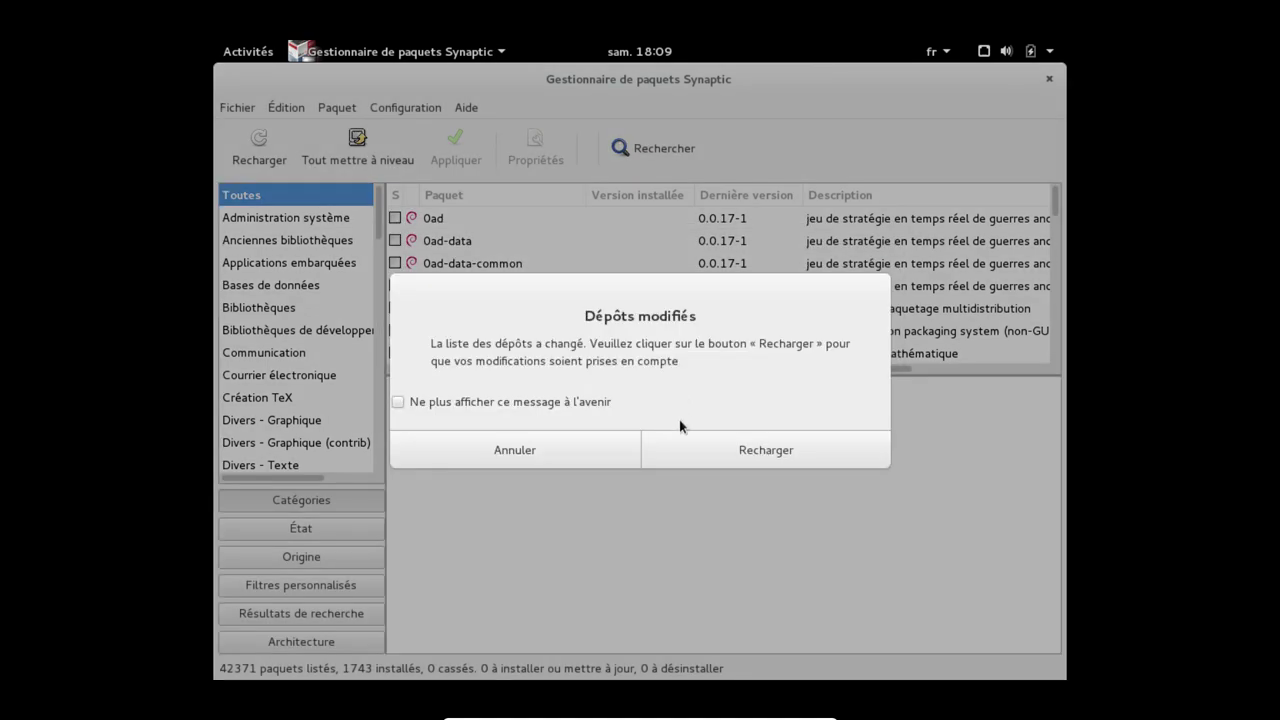
Reload the package information from the repositories and mark all available upgrades.
click(740, 461)
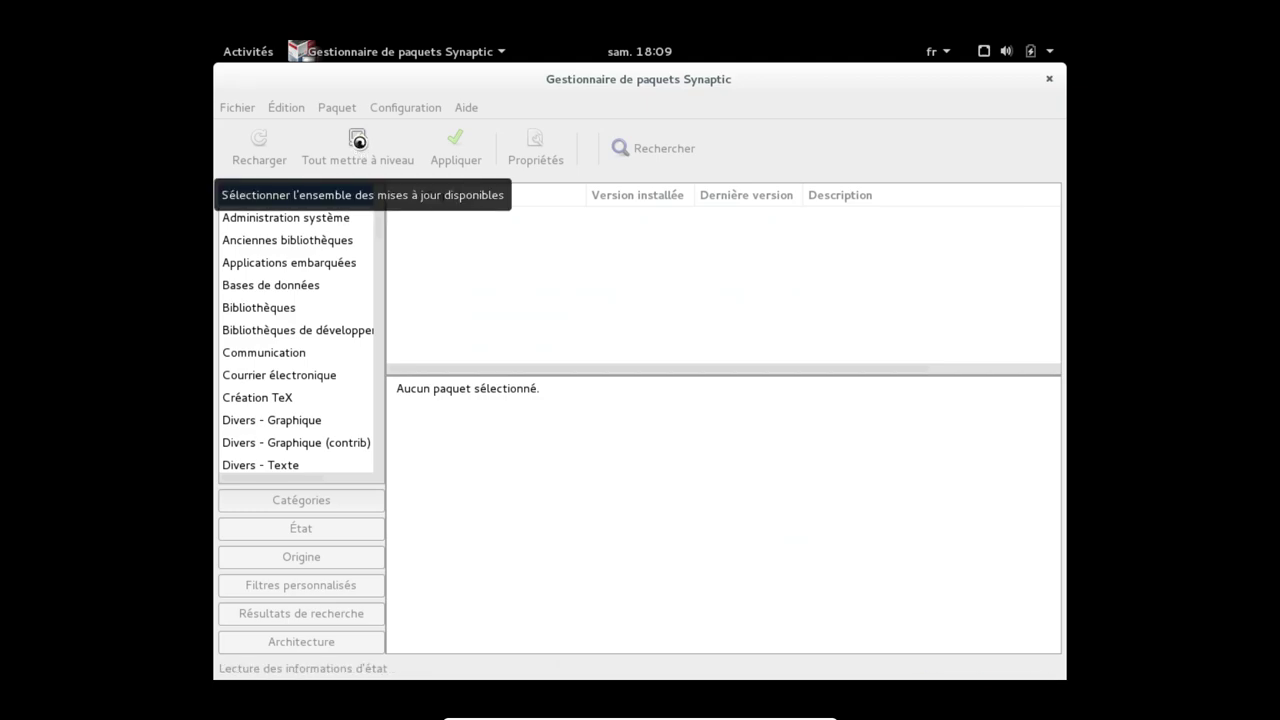
click(367, 155)
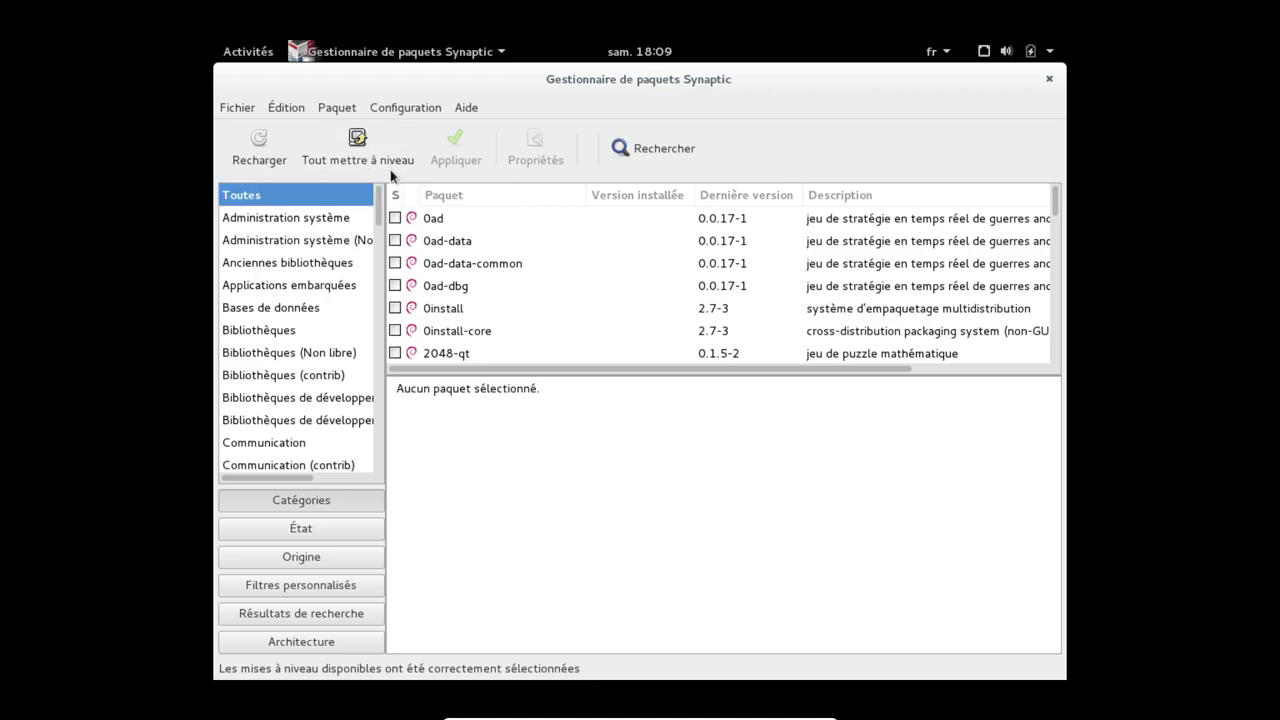
click(362, 152)
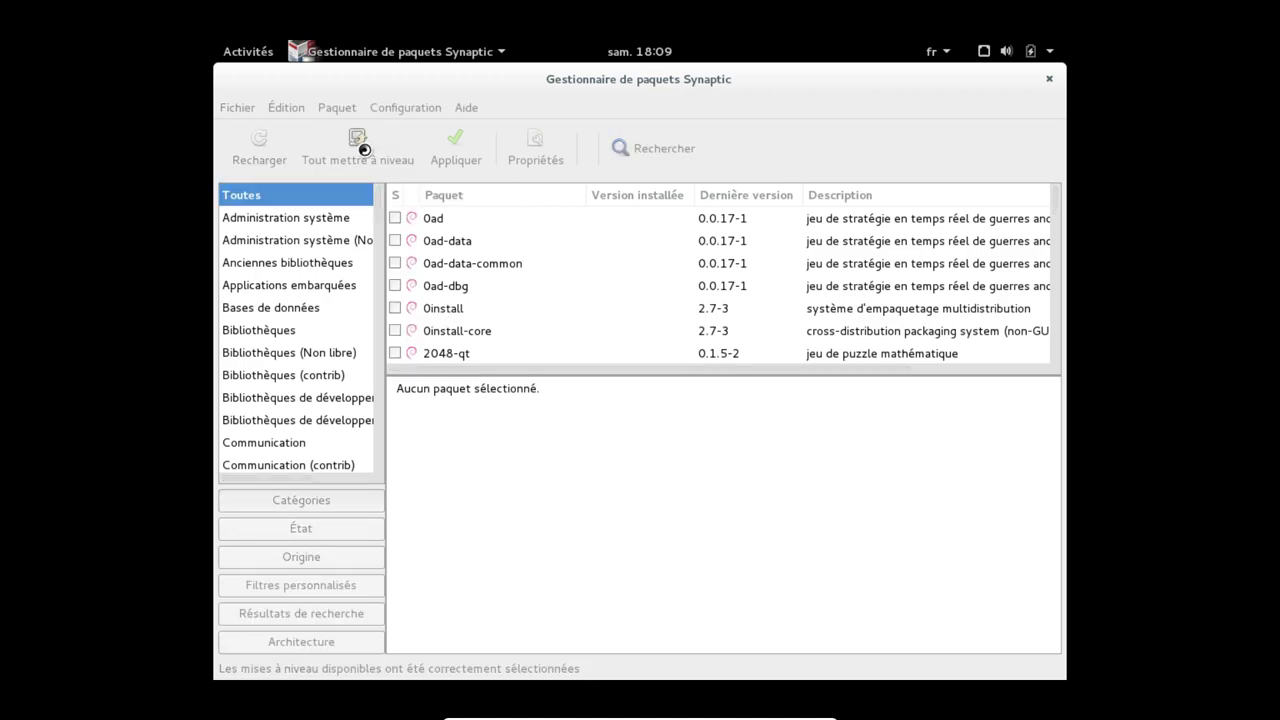
click(259, 148)
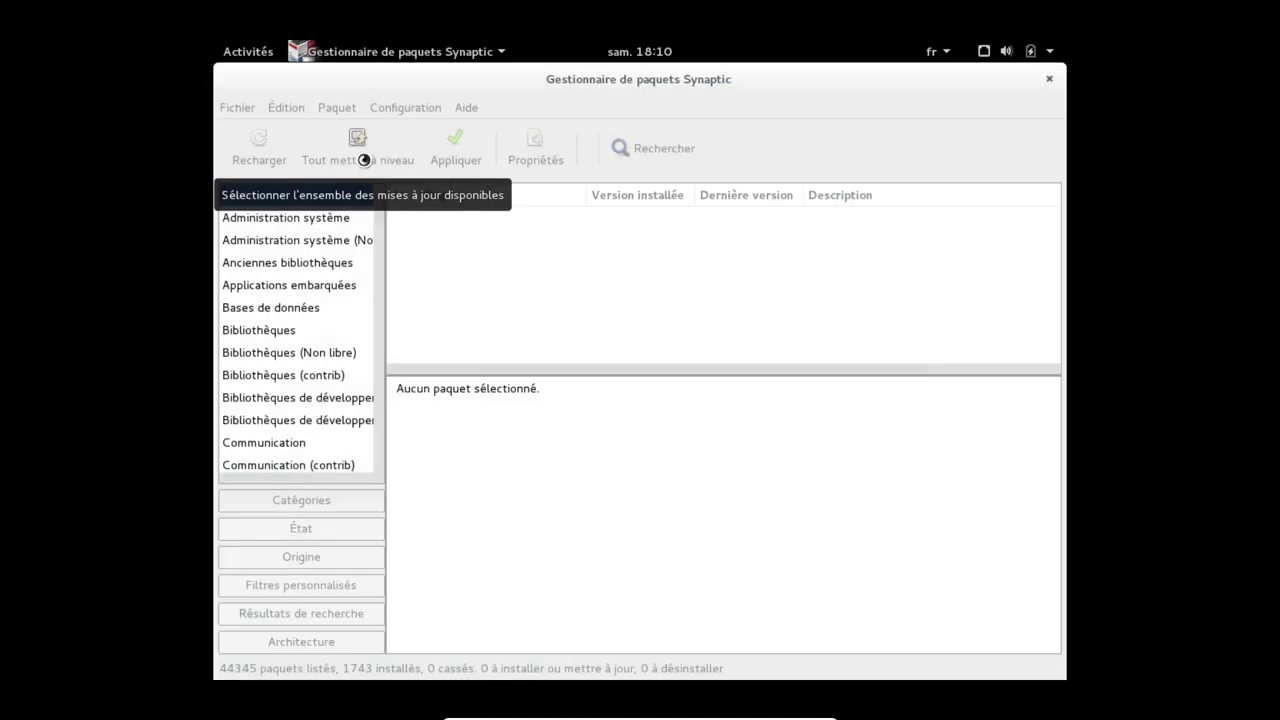
click(363, 159)
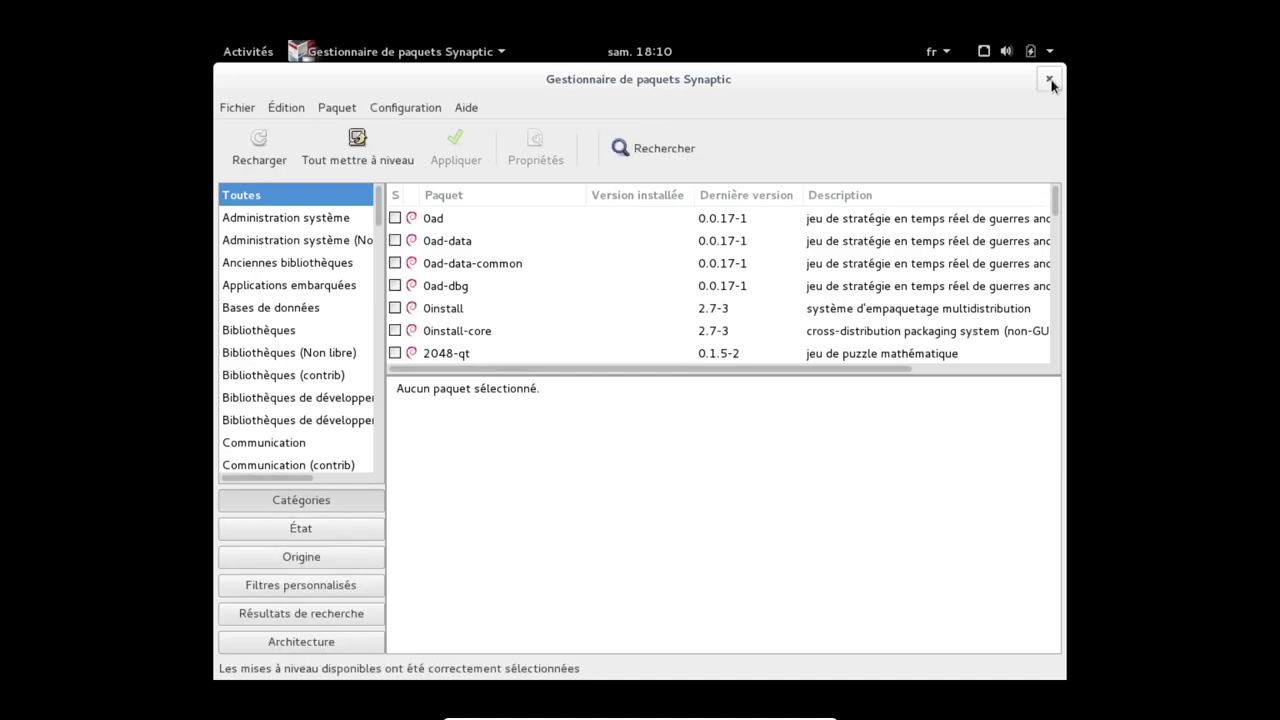
click(378, 168)
click(356, 160)
Search the packages for "libreoffice" and check the available versions in the results.
click(645, 148)
text(l)
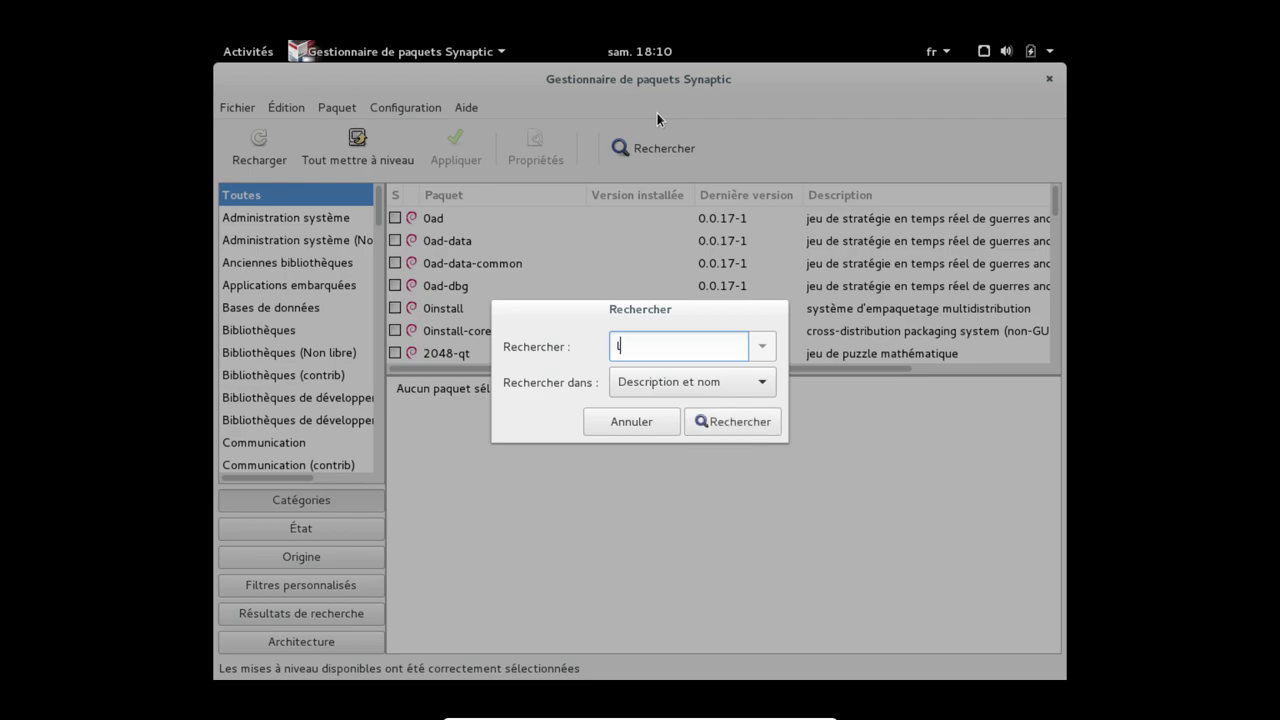
text(ibreoffice)
key(Return)
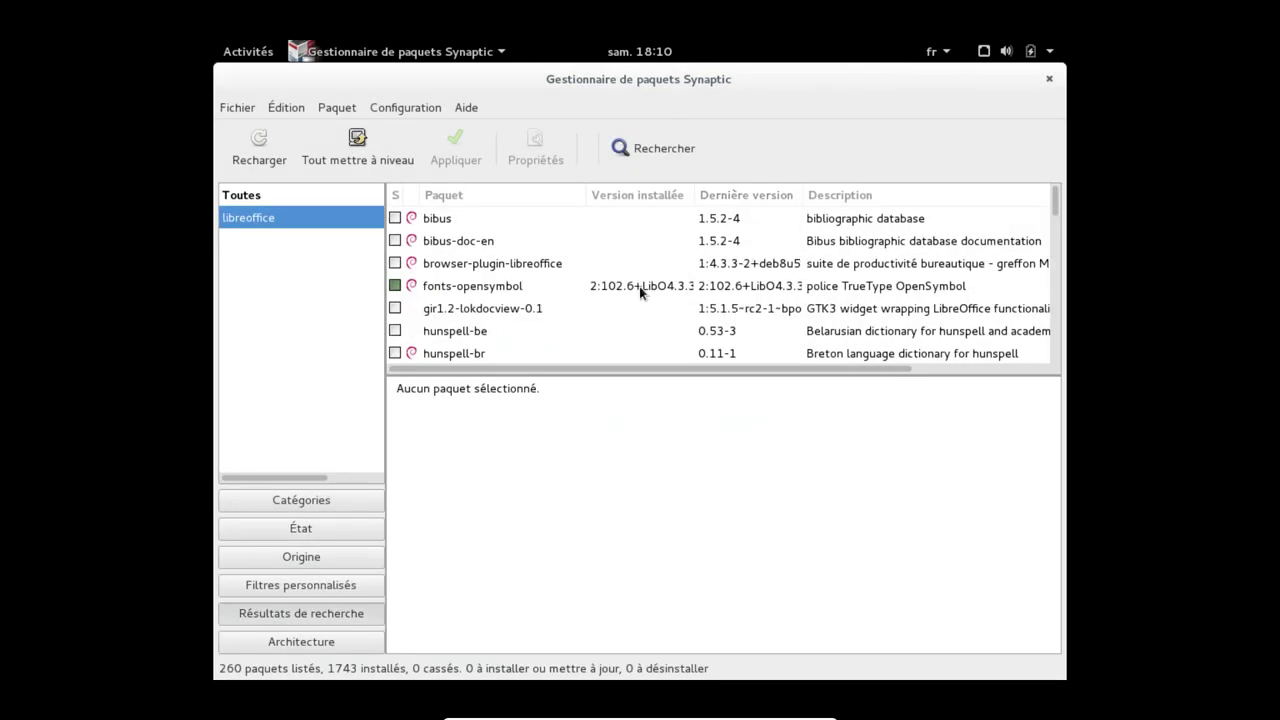
scroll(668, 300, down, 3)
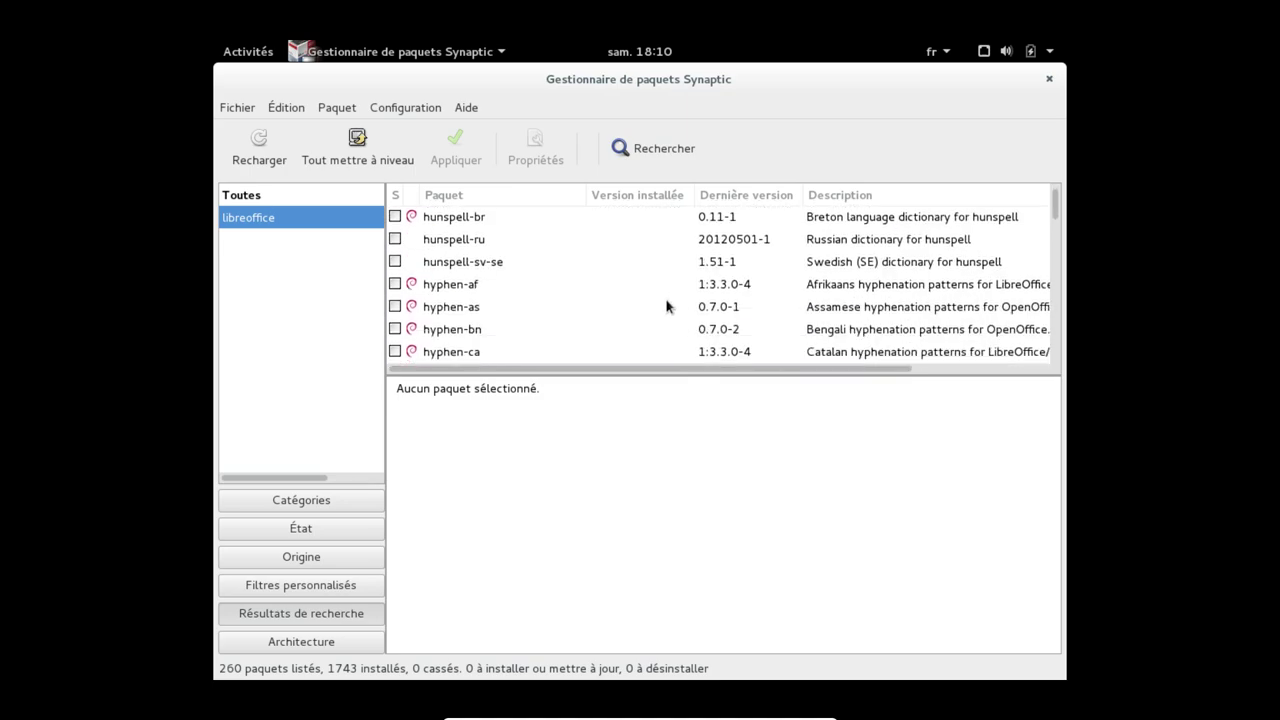
scroll(668, 291, down, 3)
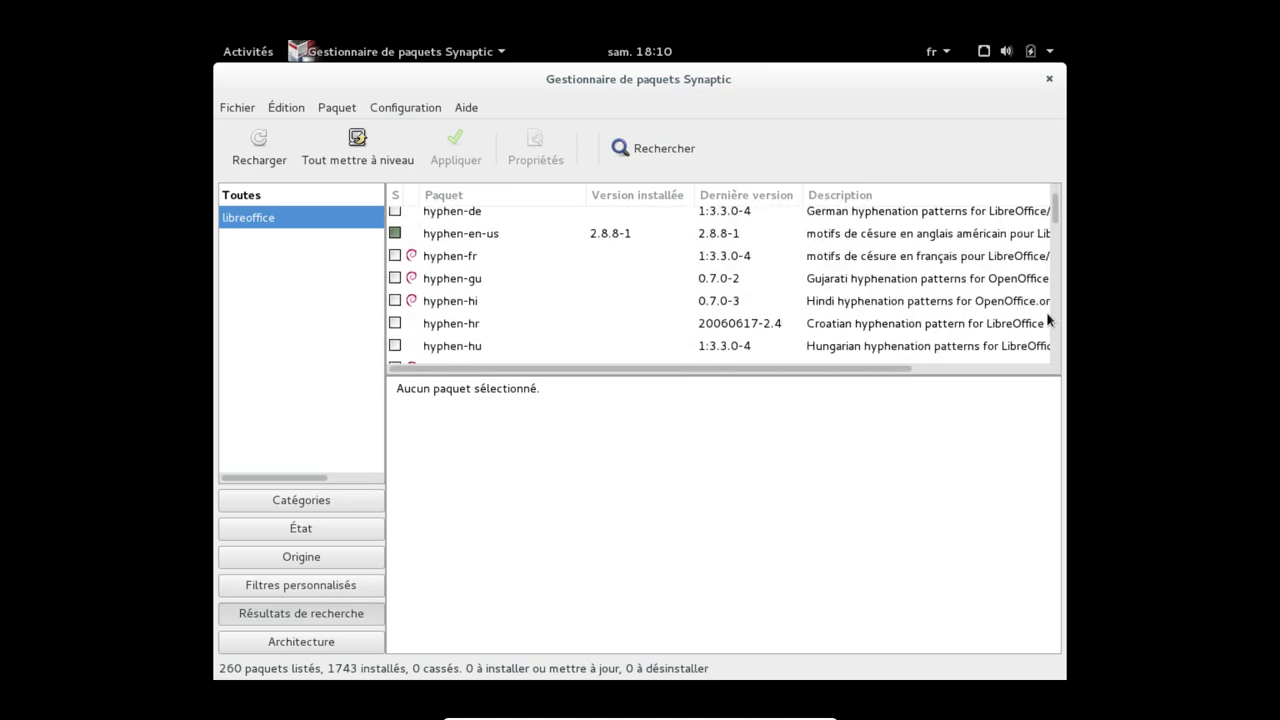
click(1056, 318)
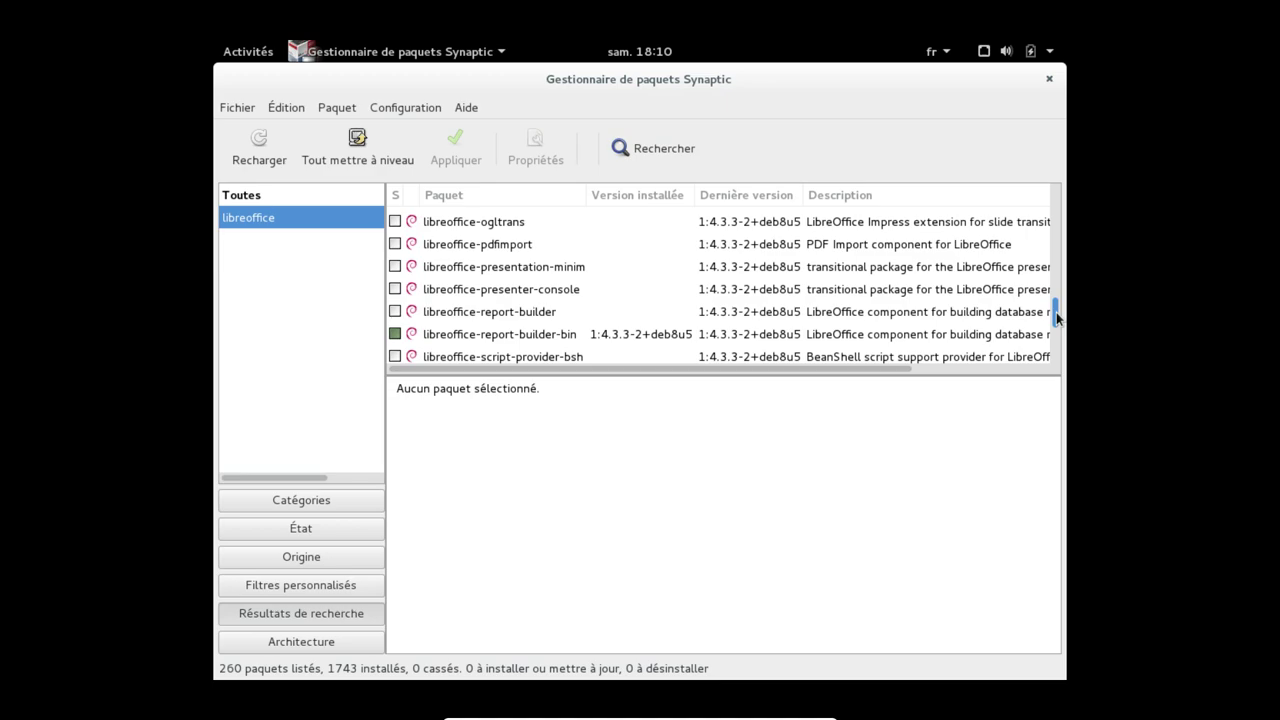
Check the httpredir.debian.org entry at the end of the repository list and leave the list without changes.
click(407, 107)
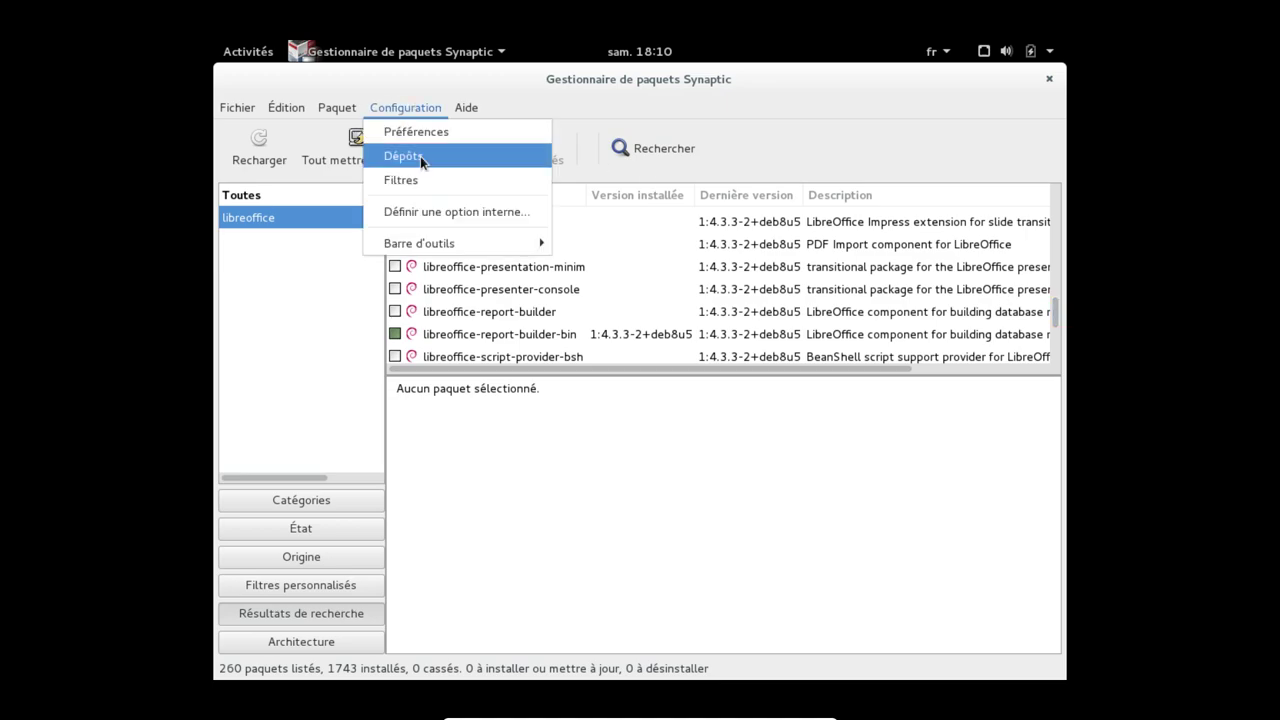
click(424, 156)
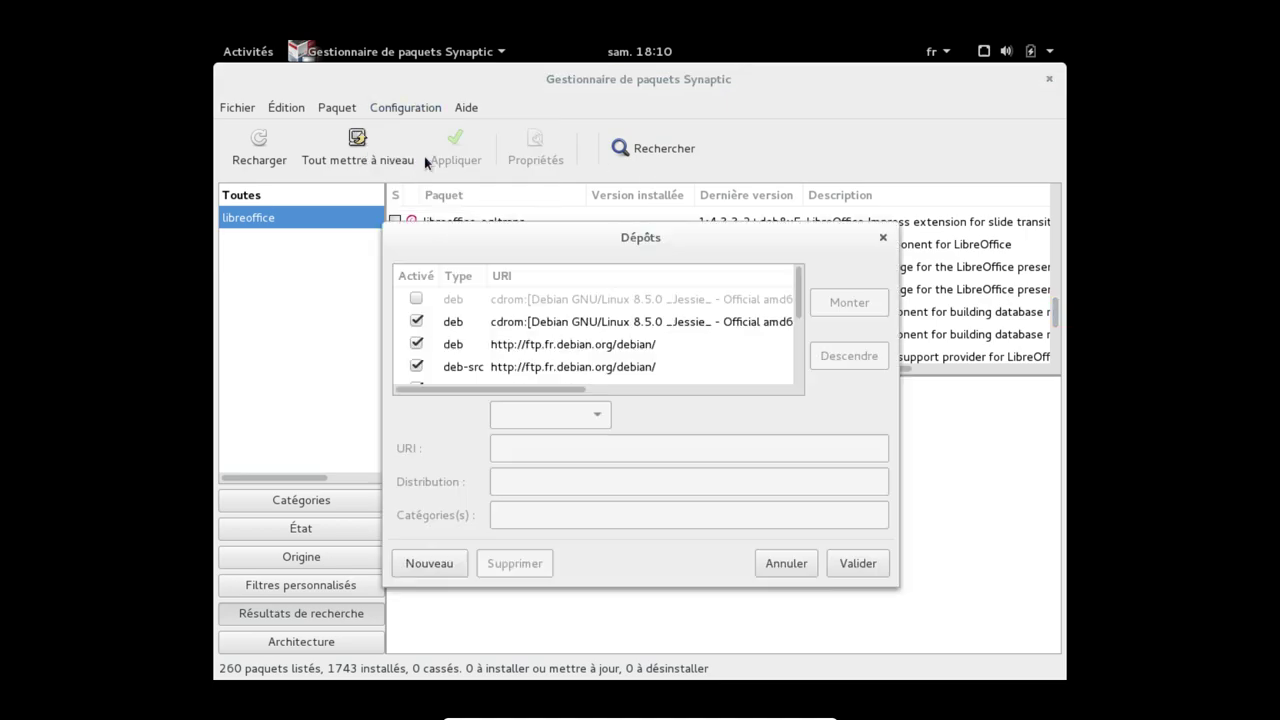
scroll(560, 345, down, 4)
scroll(563, 360, down, 1)
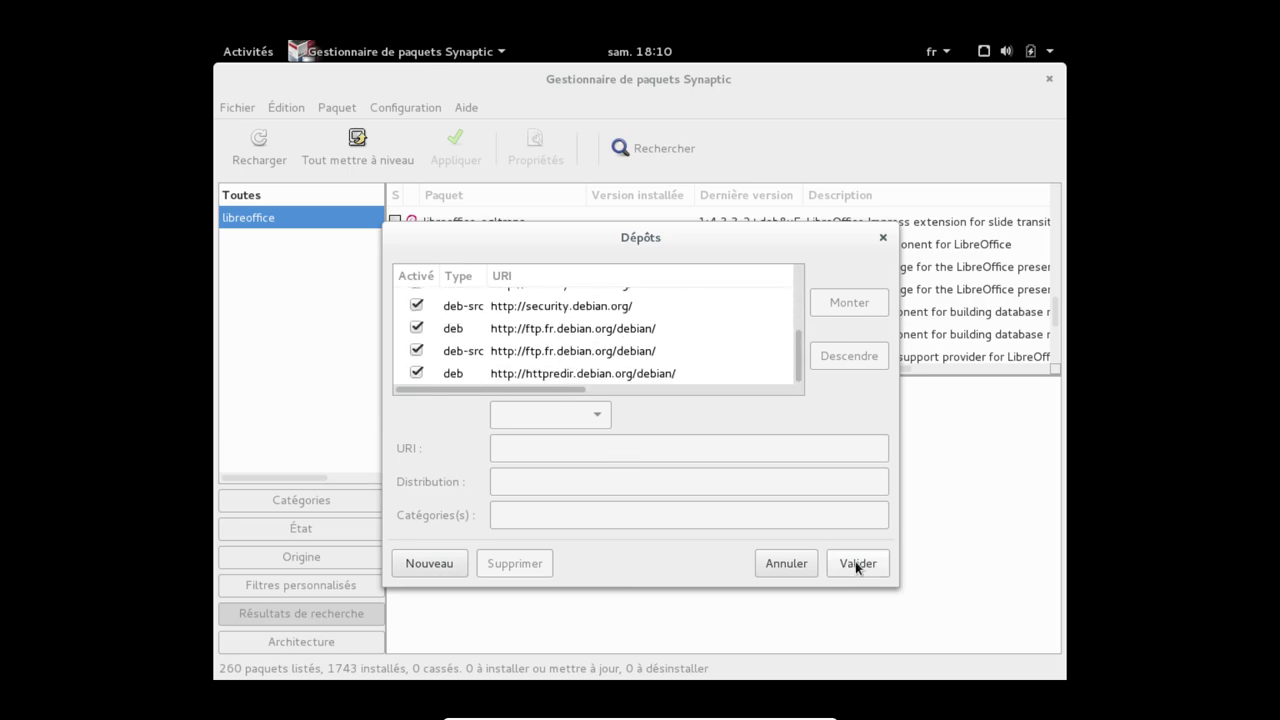
click(776, 566)
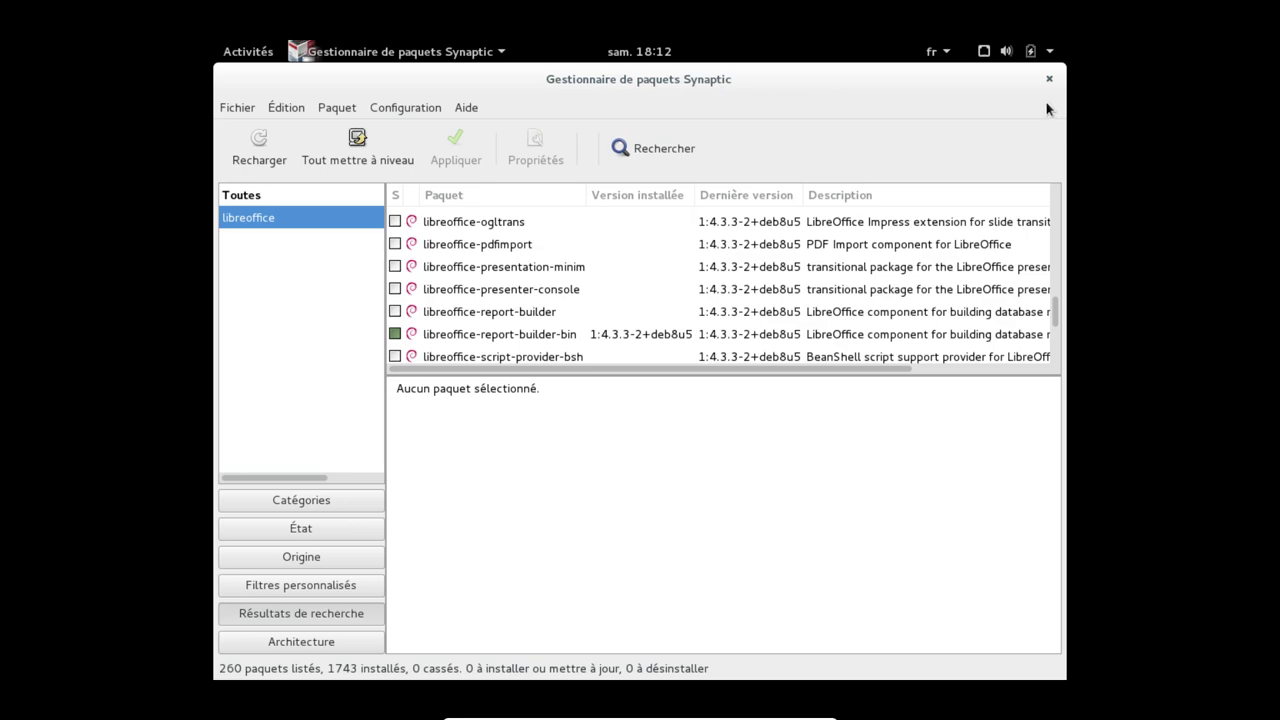
Close Synaptic and the Firefox window with the Backports wiki page.
click(1048, 80)
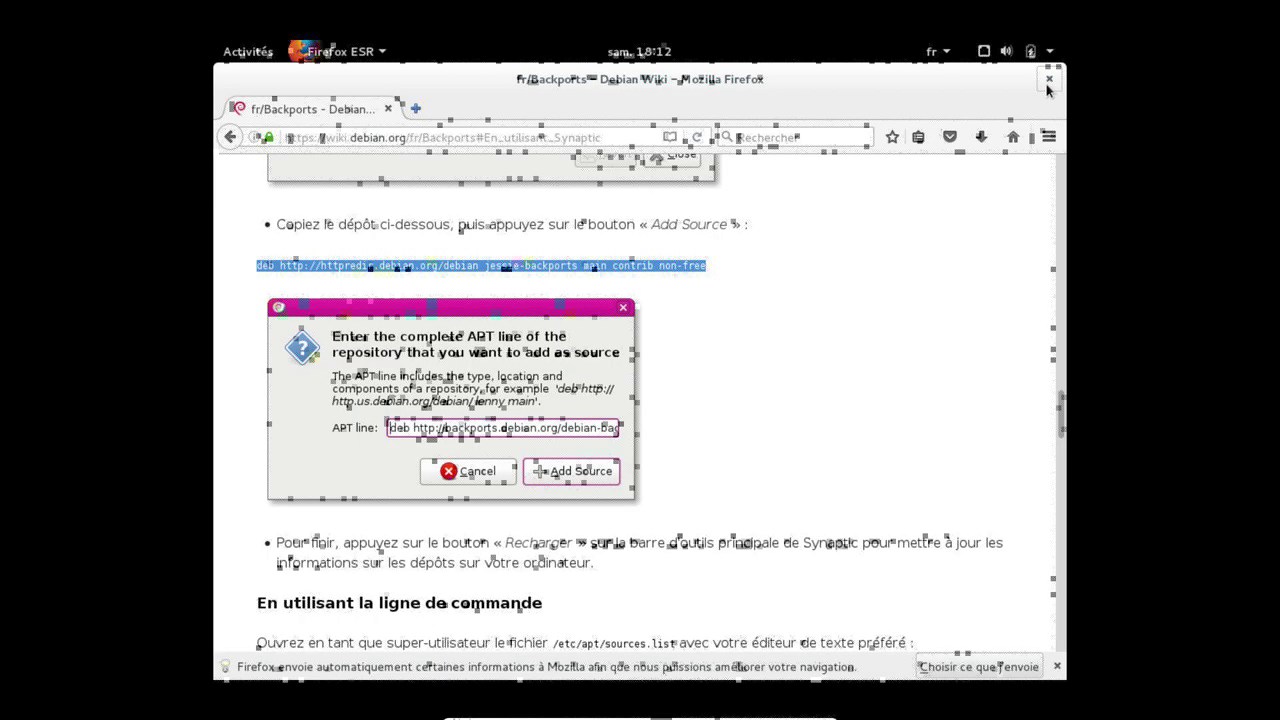
click(1049, 79)
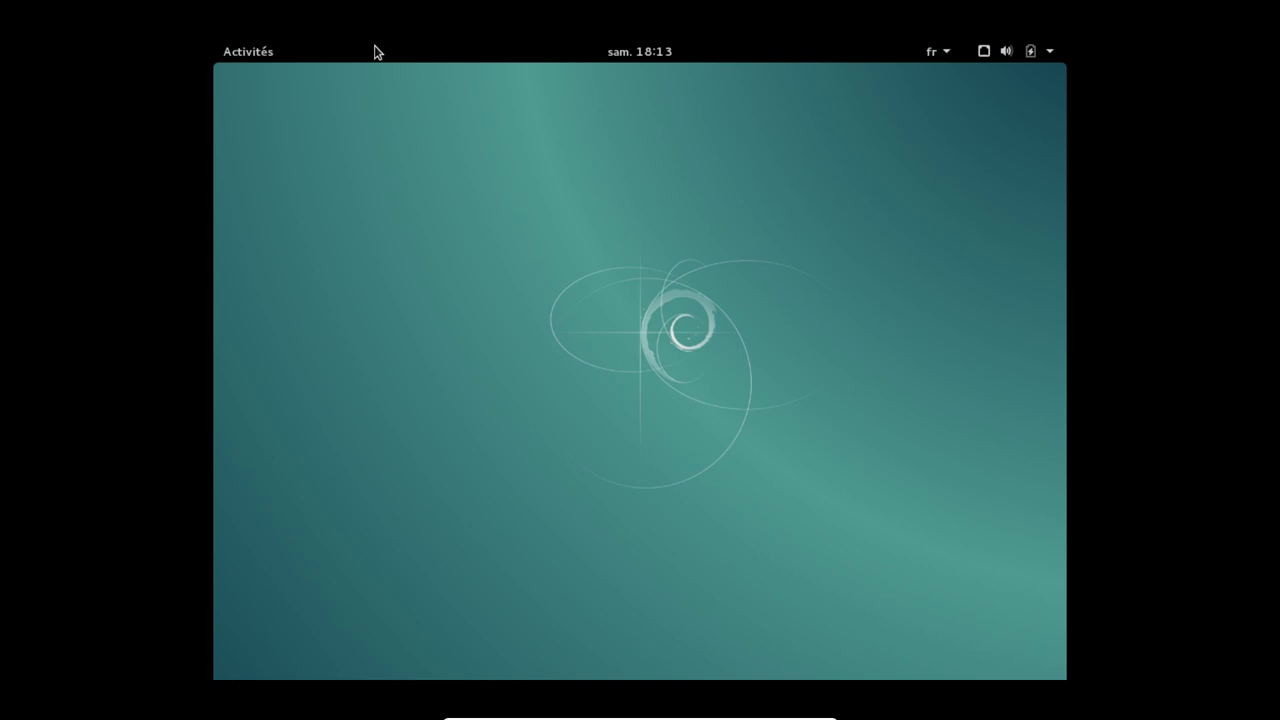
Shut down the Debian virtual machine and close KTorrent on the host desktop.
click(239, 60)
click(1050, 51)
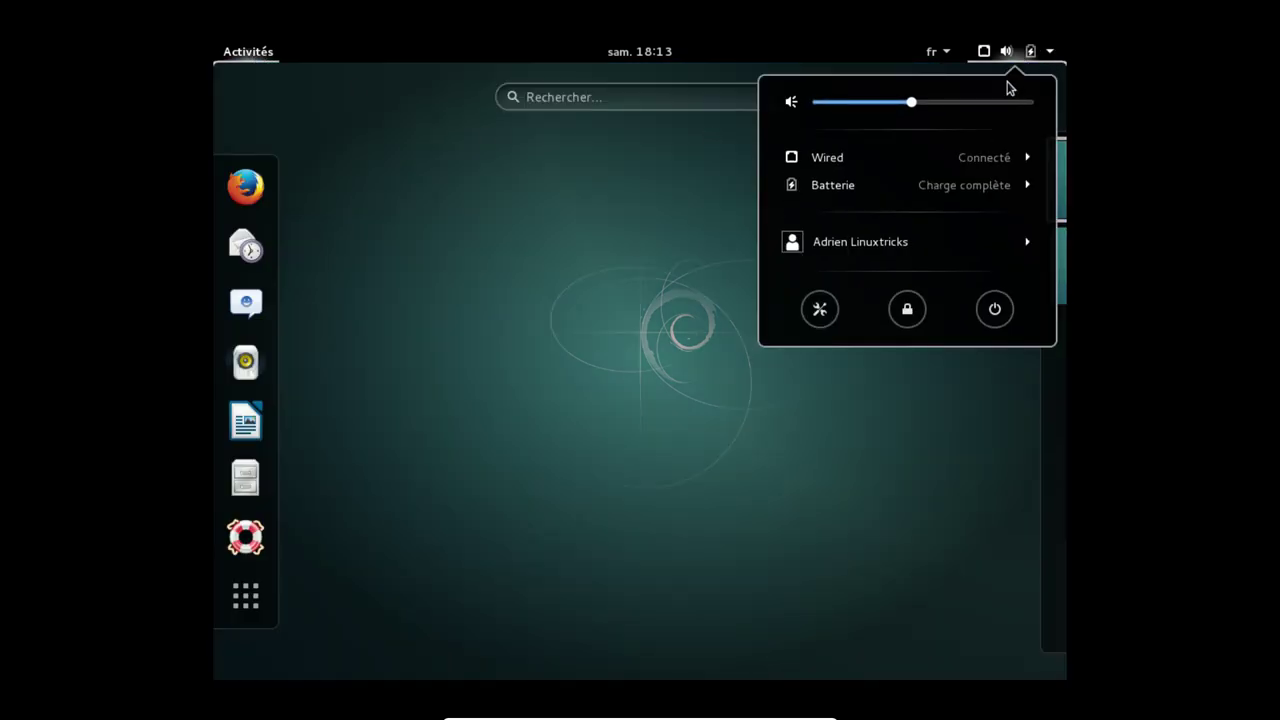
click(994, 308)
click(784, 426)
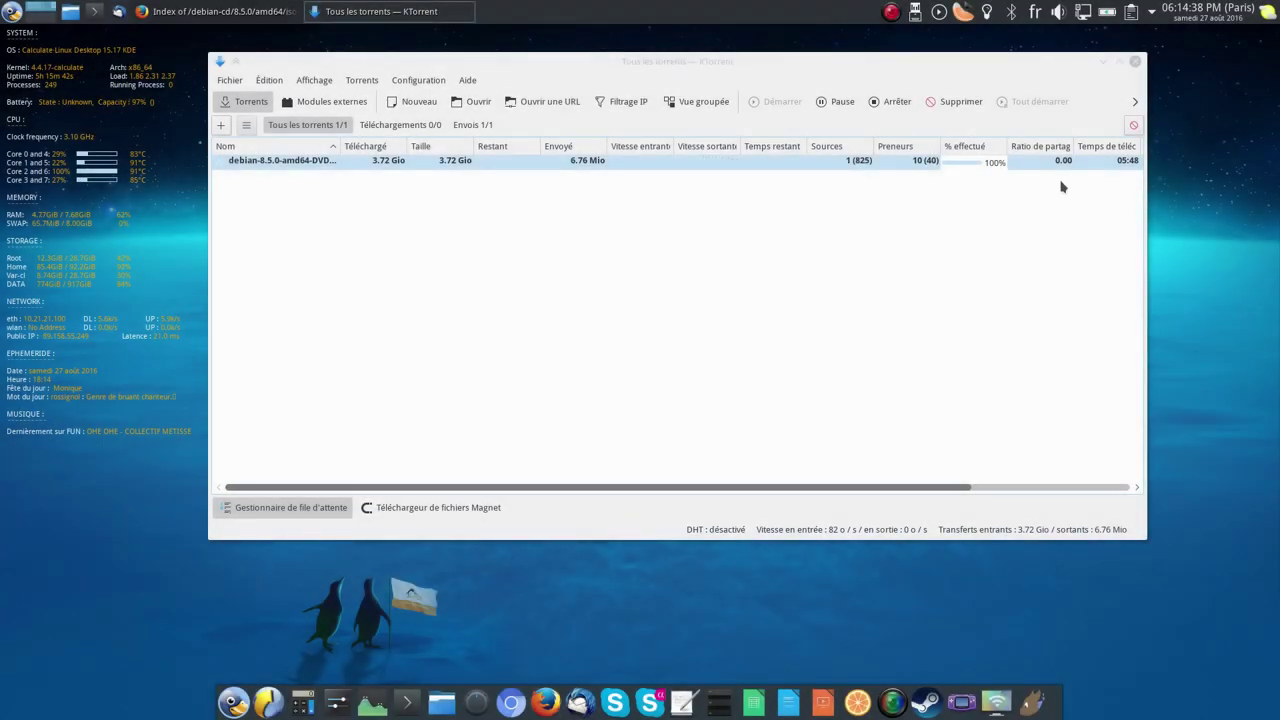
click(1136, 61)
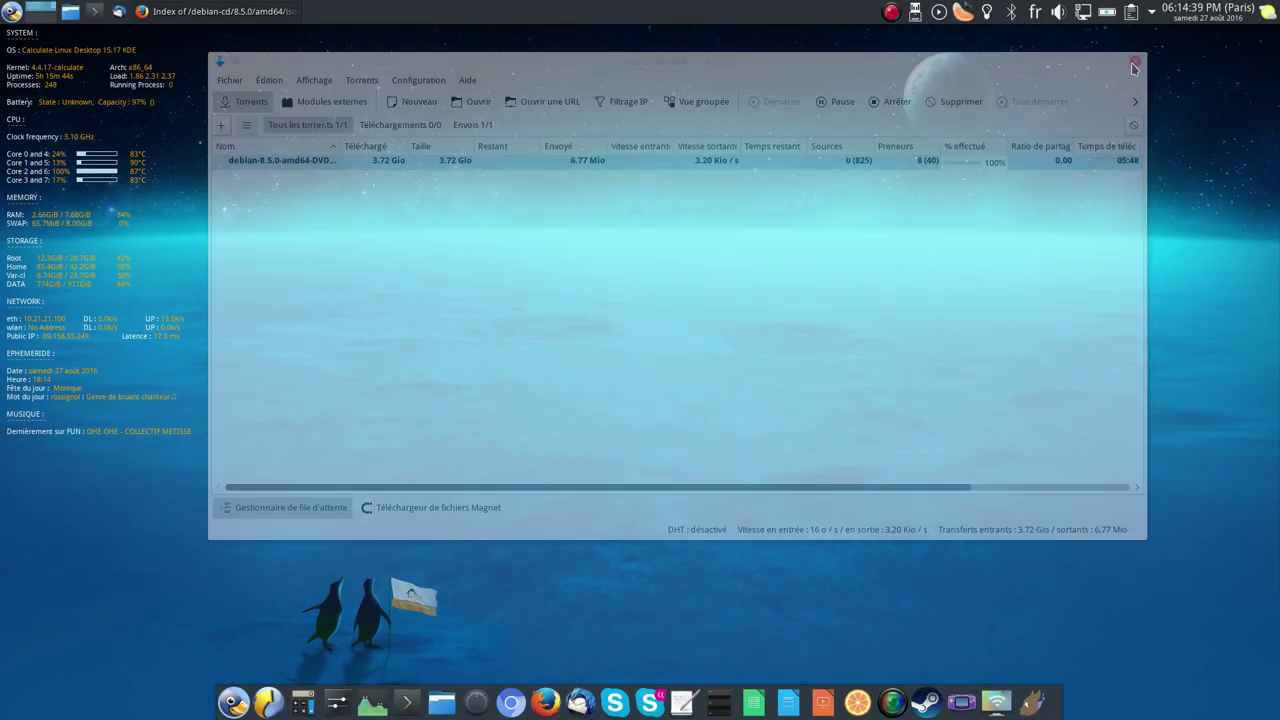